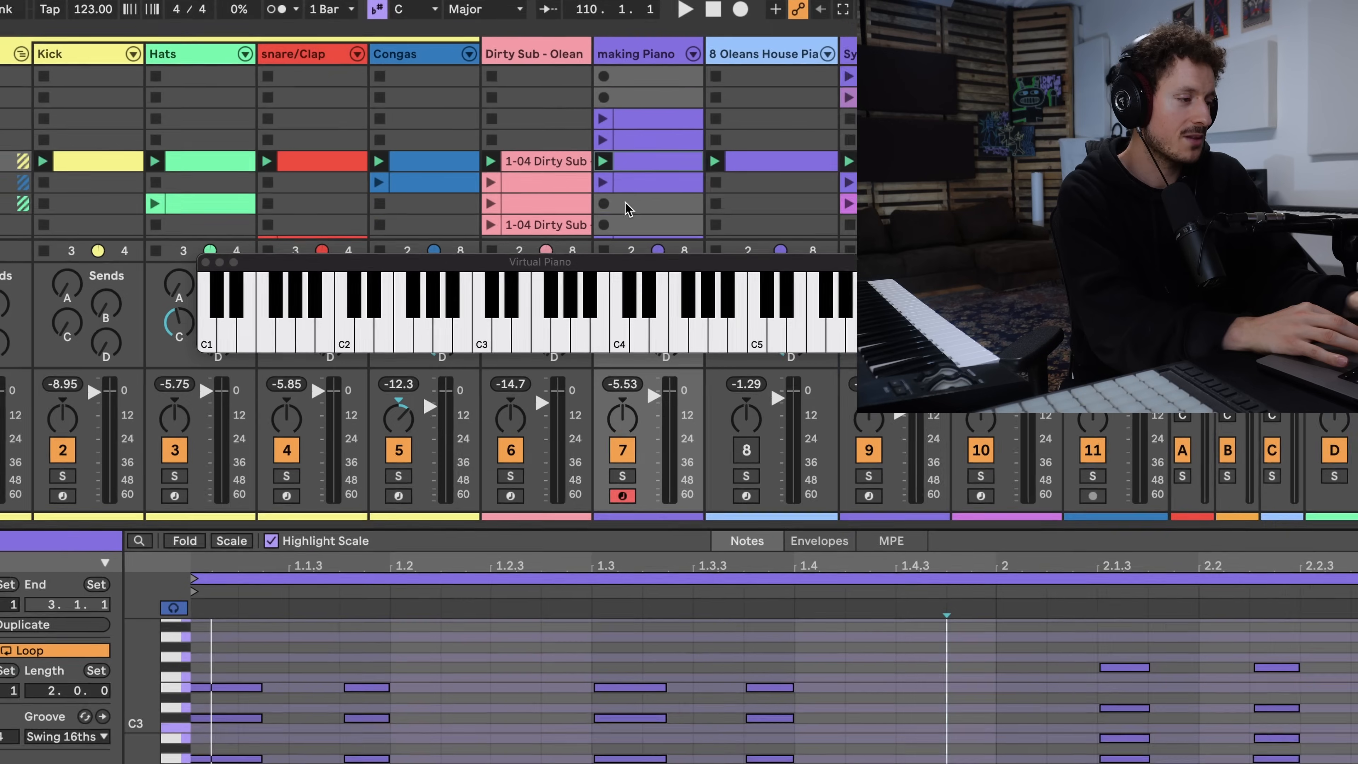
Step: Create a MIDI clip in scene 7 of making Piano and step-record two-sixteenth F#2-A2-C#3-E3 chords at 1 and 1.1.4
double_click(733, 370)
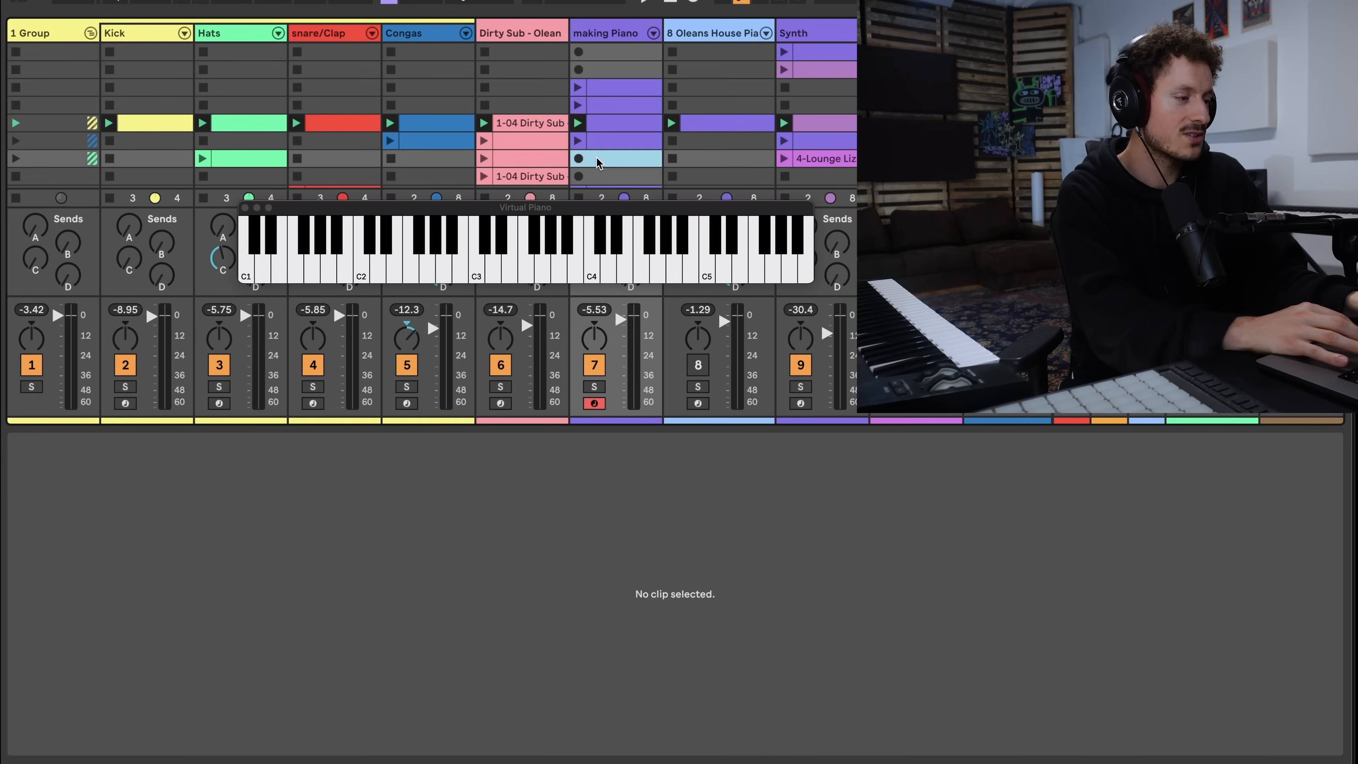
left_click(244, 552)
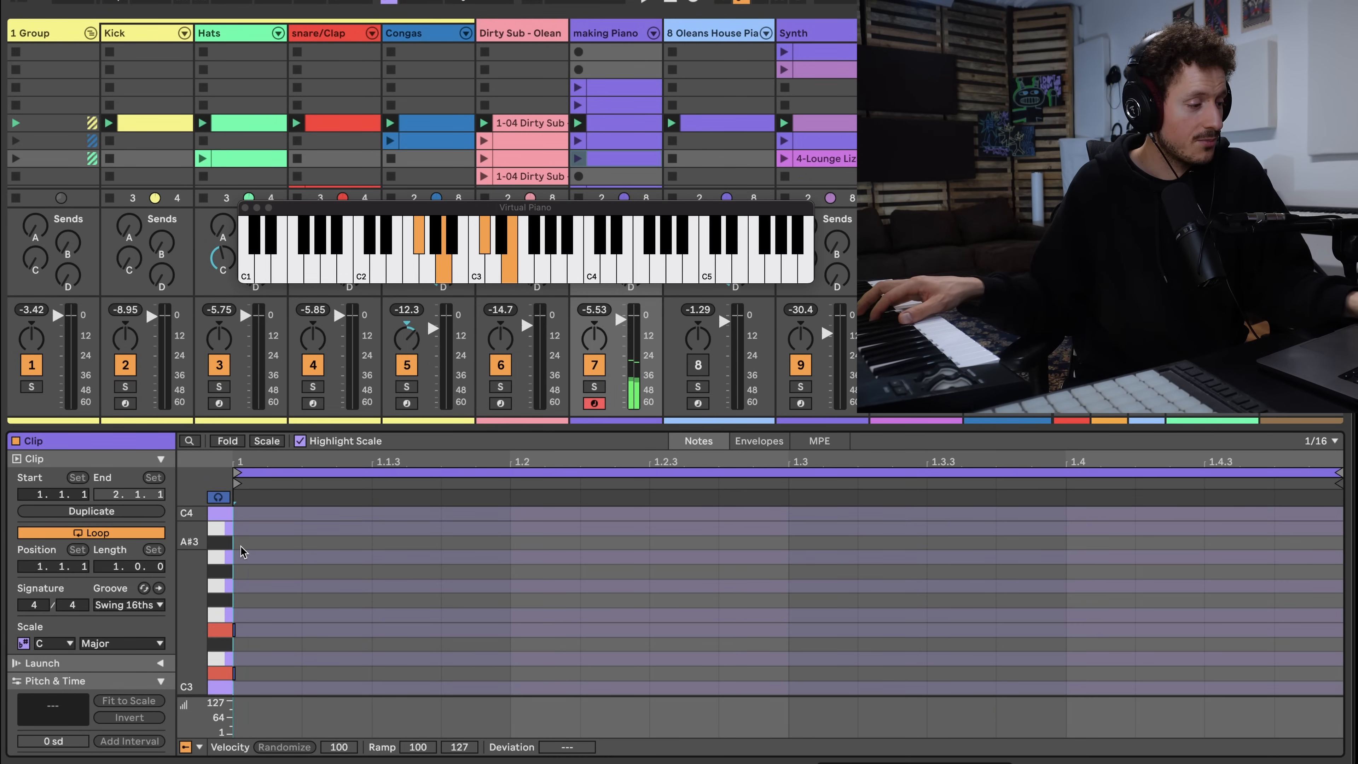
scroll(244, 552, "down", 3)
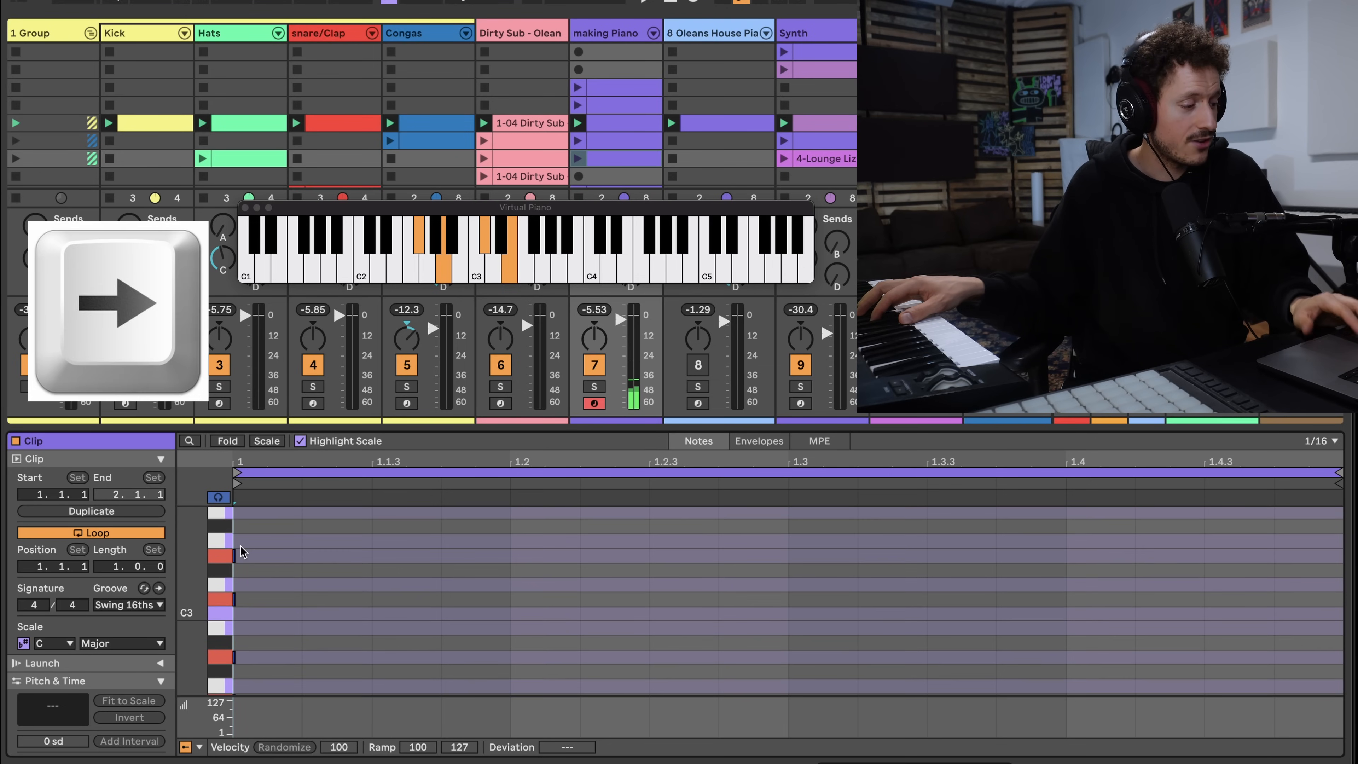
key("Right")
key("Right")
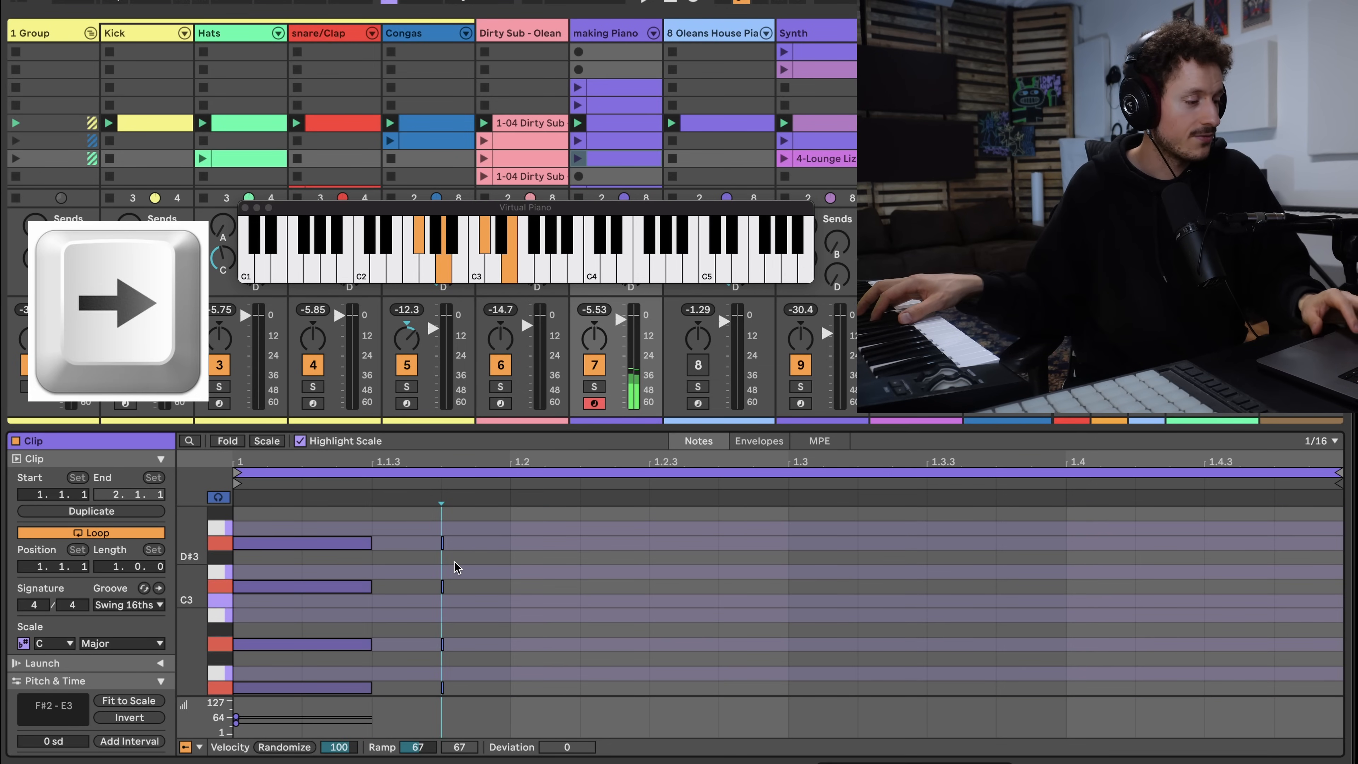
key("Right")
key("Right")
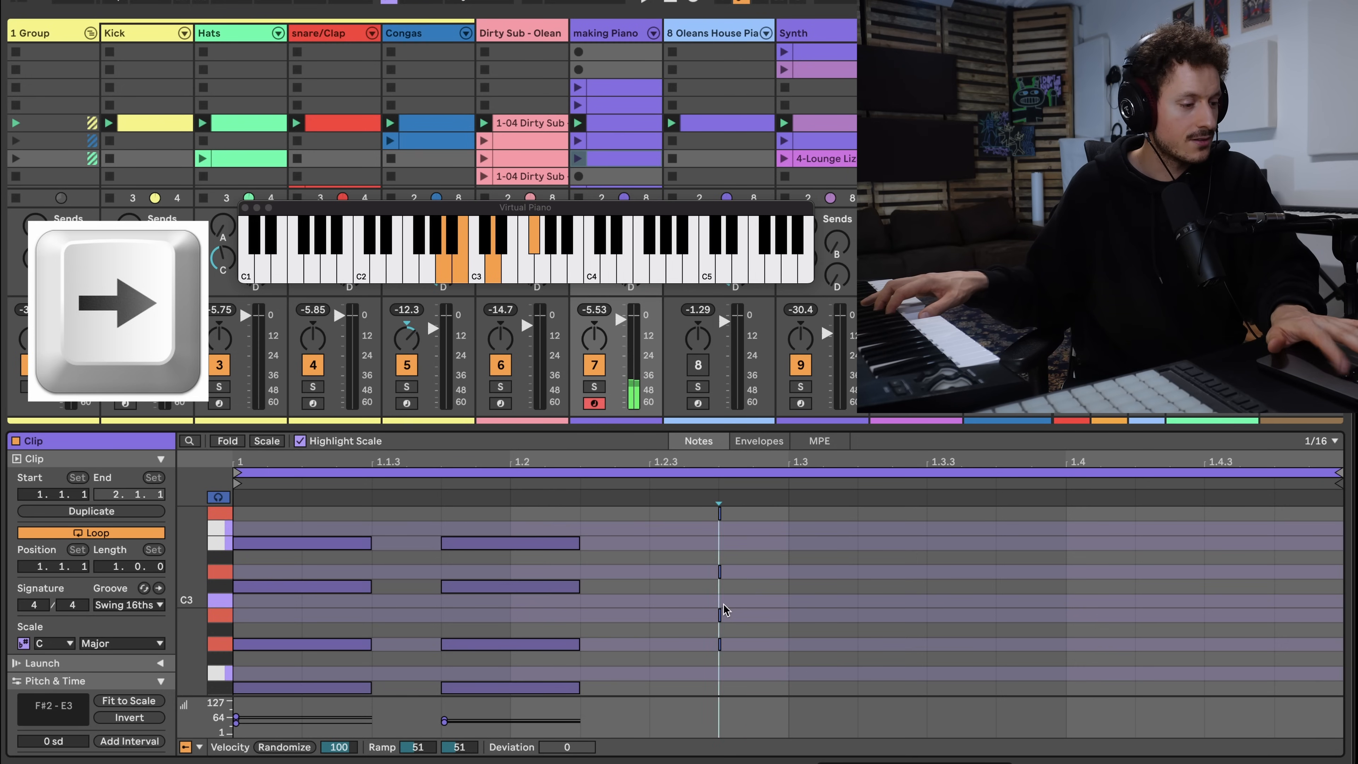
Step: Step-record two A2-B2-D3-F#3 chords at 1.2.4 and 1.3.3, each two sixteenths long
key("Right")
key("Right")
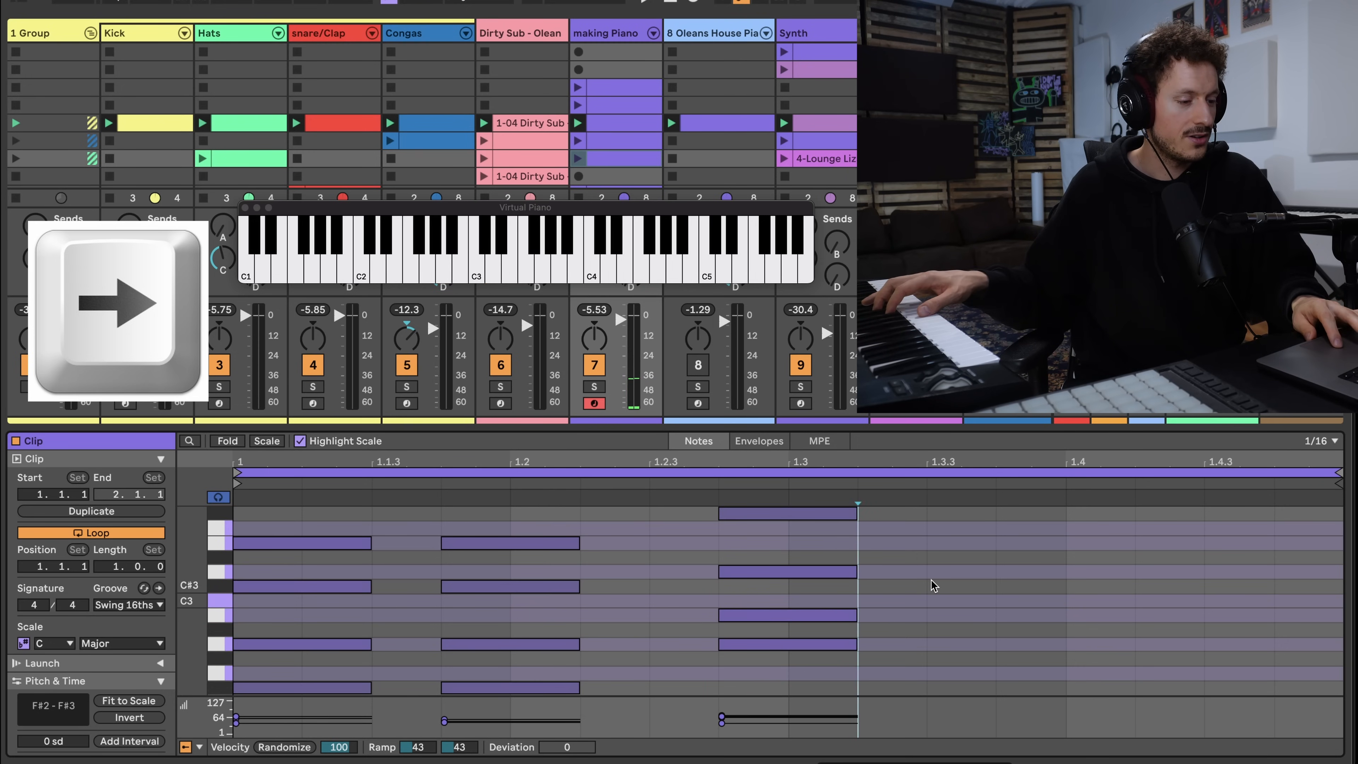
key("Right")
key("Right")
key("Right")
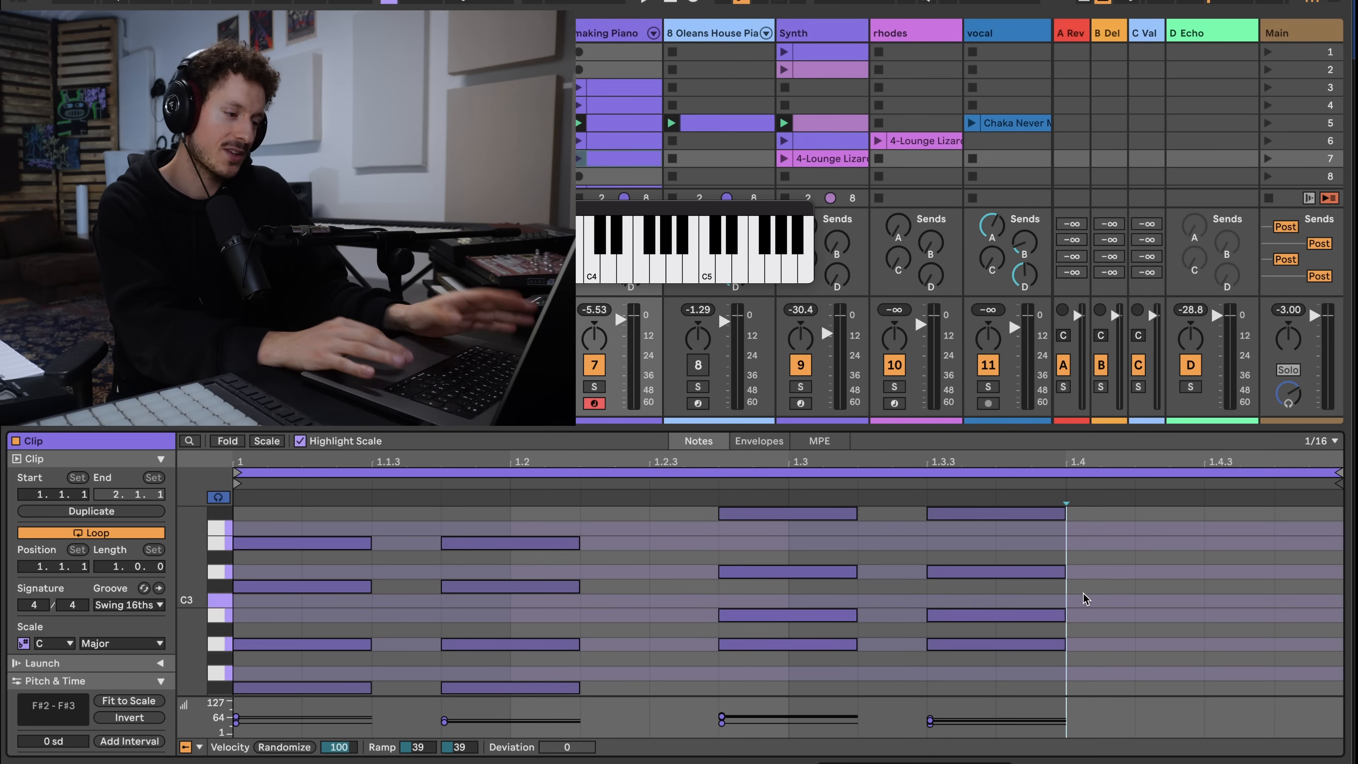
left_click_drag(931, 463, 930, 564)
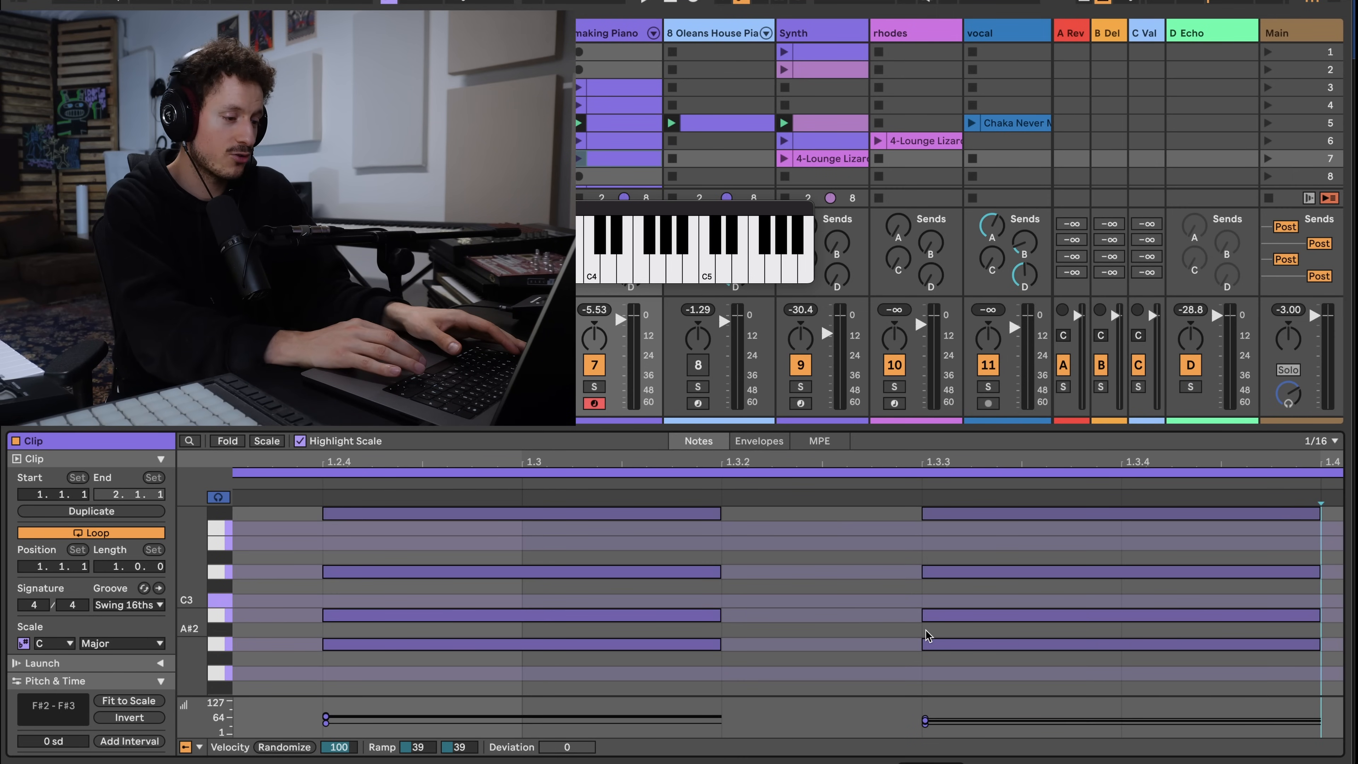
scroll(931, 624, "down", 5)
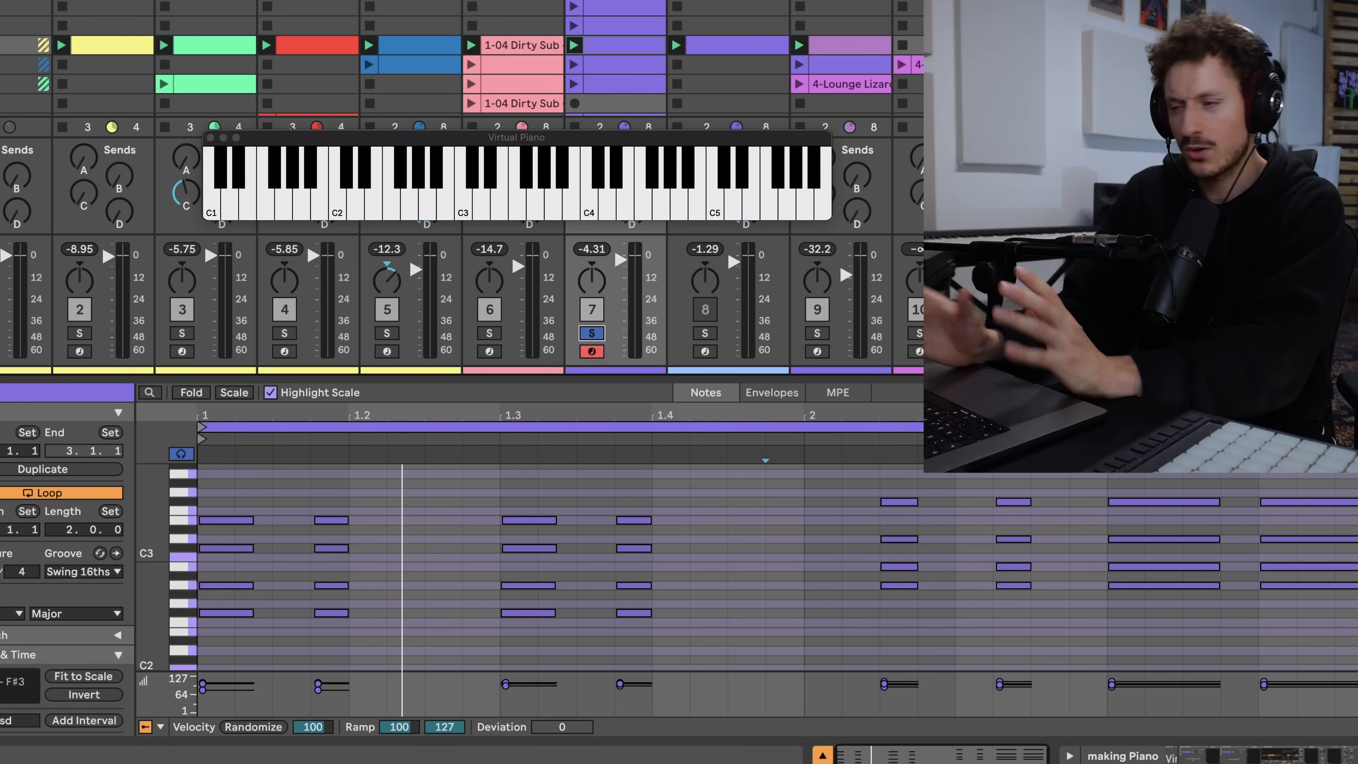
Step: Show the making Piano track's devices, open the CP-70 V instrument, and look through the effect chain behind it
key("shift+Tab")
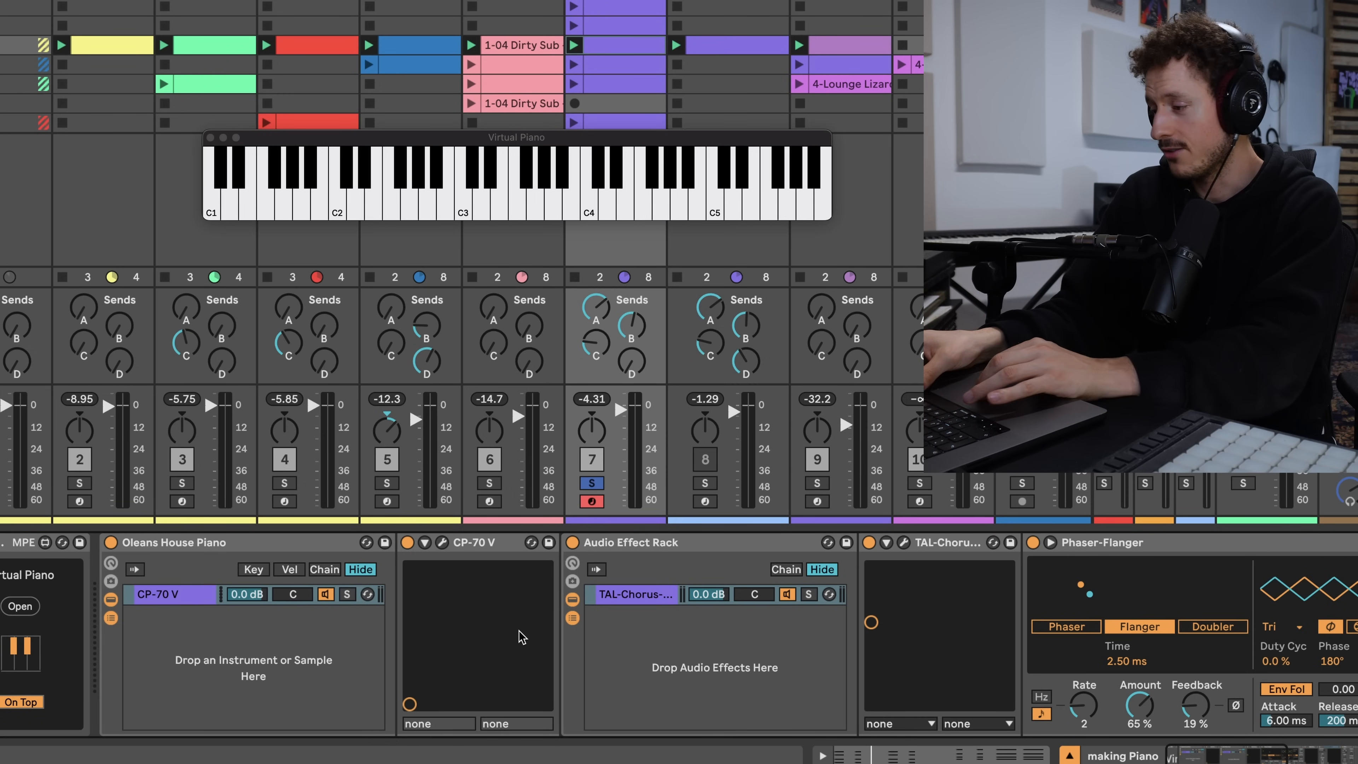
left_click(442, 542)
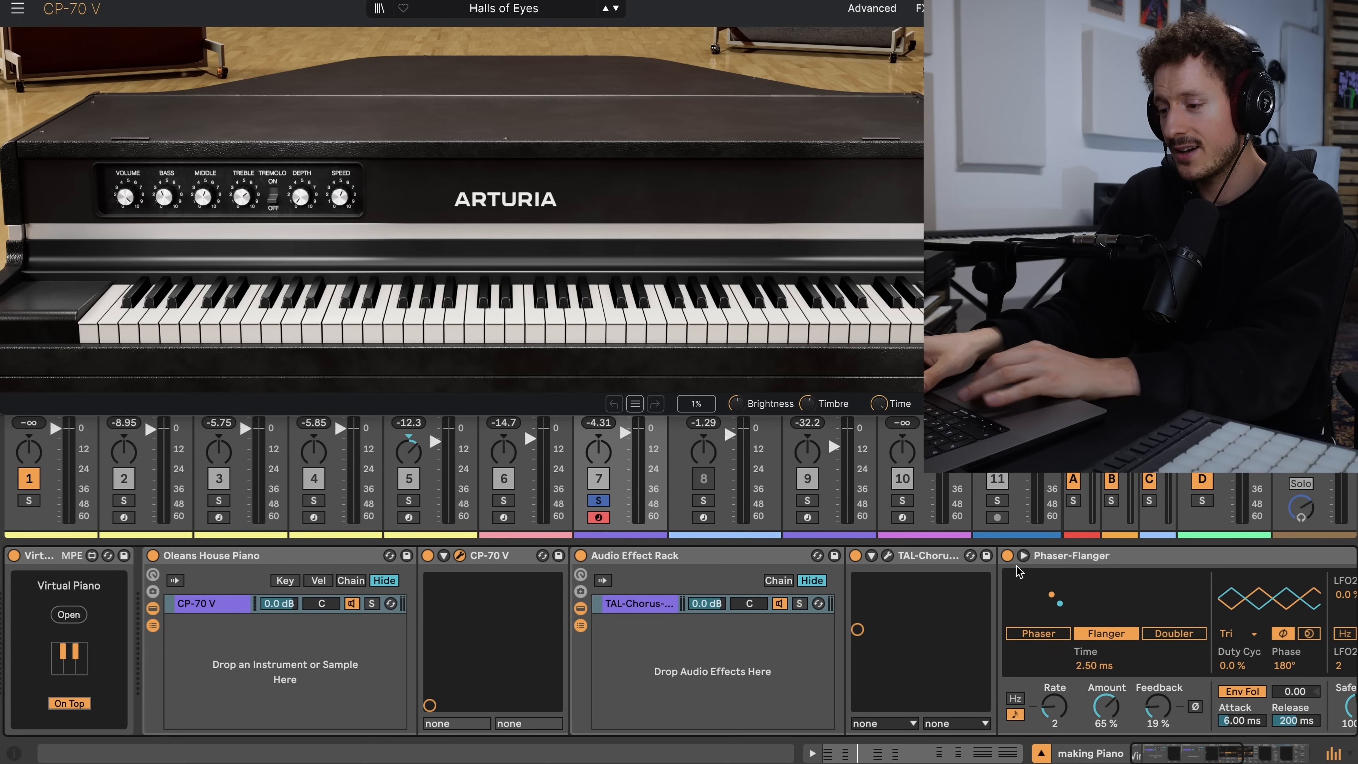
scroll(1046, 559, "right", 5)
scroll(1017, 571, "right", 3)
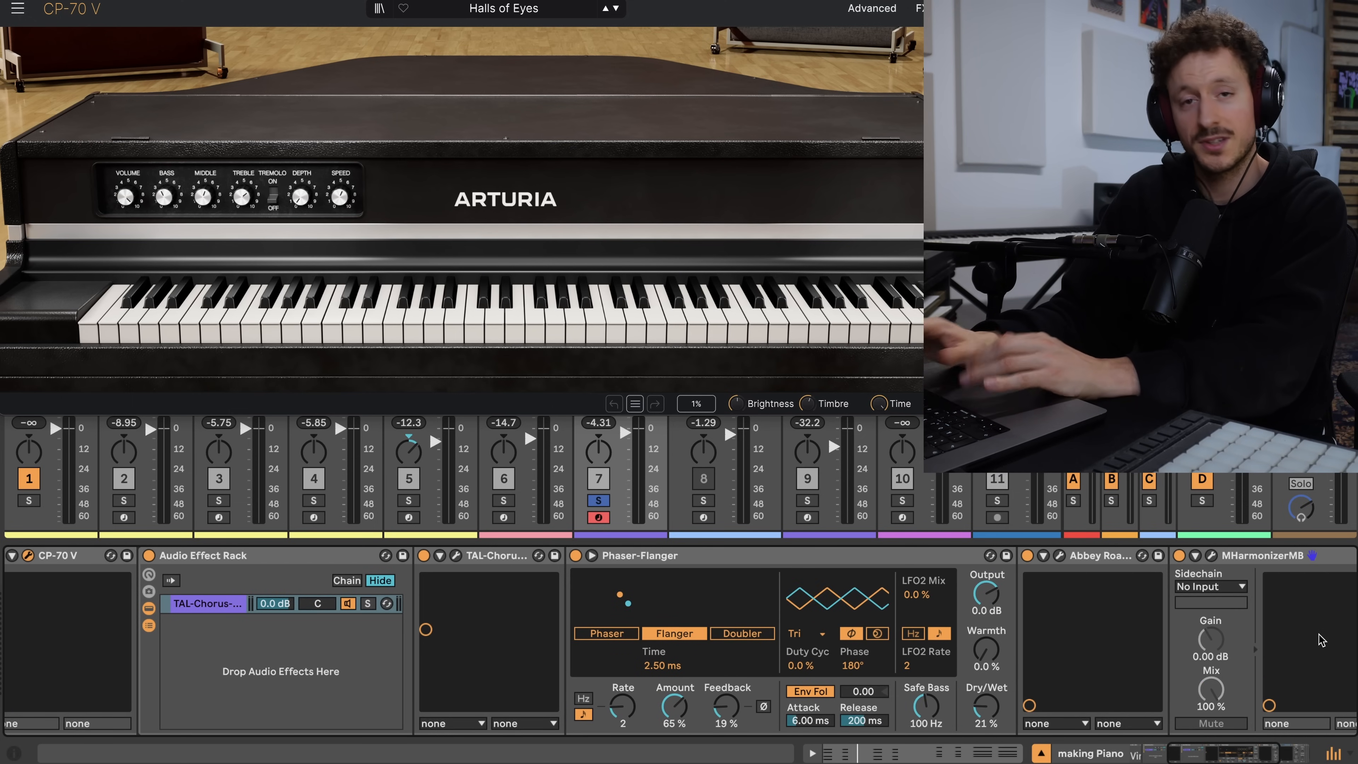
scroll(866, 668, "left", 8)
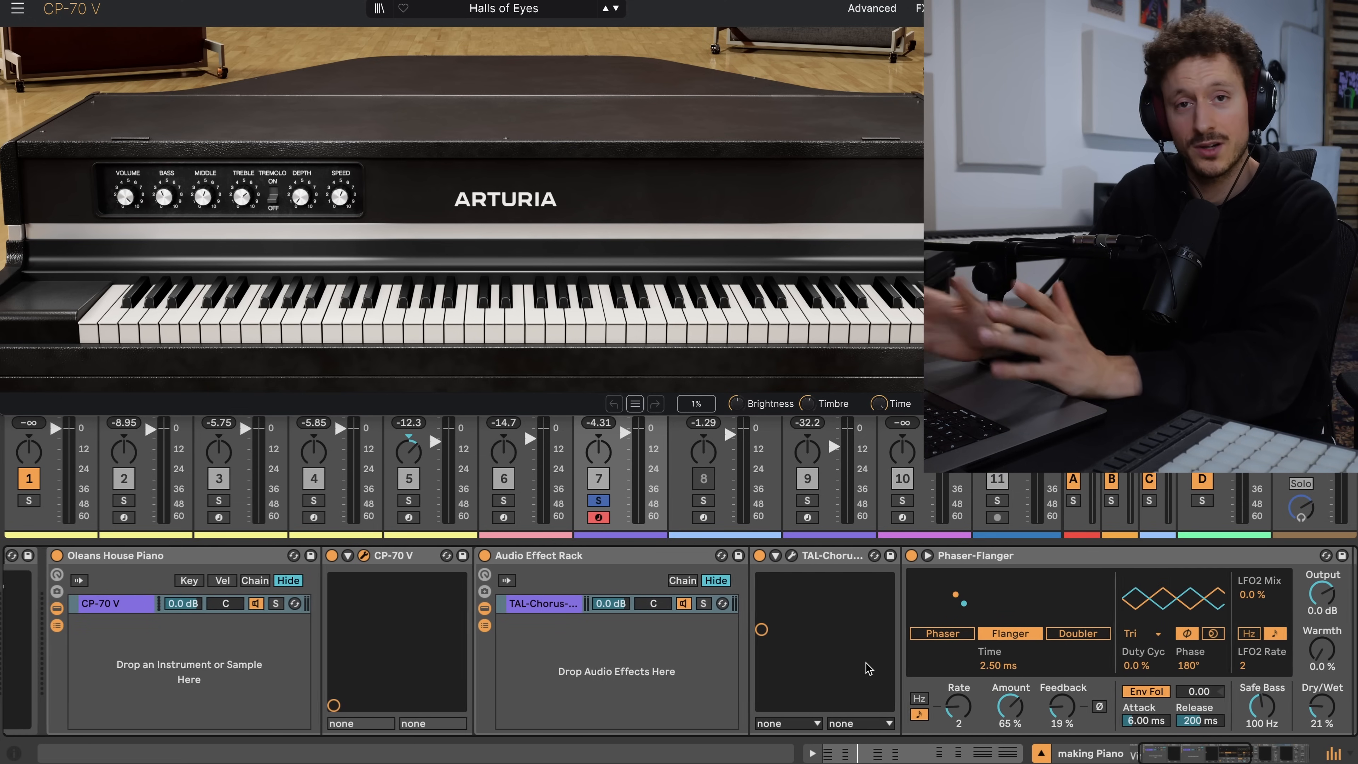
scroll(646, 629, "left", 2)
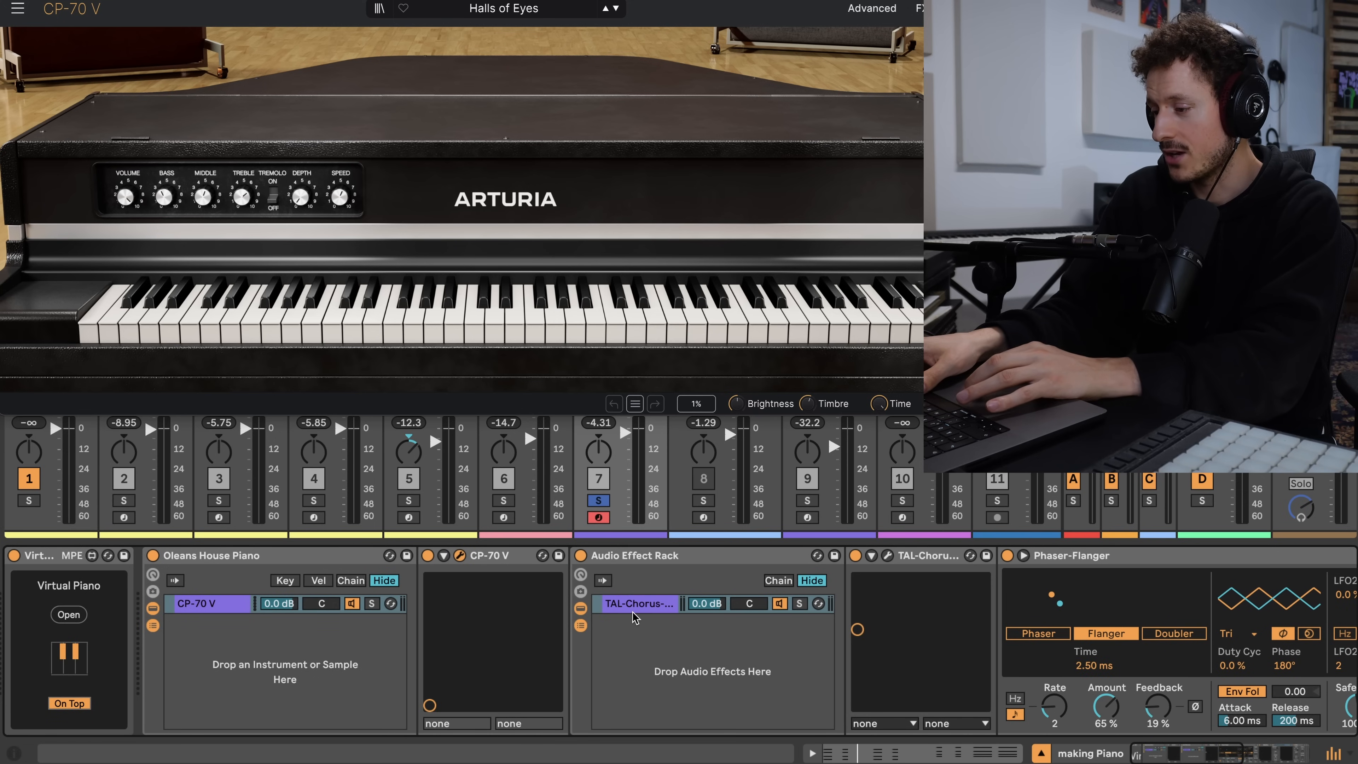
Step: Audition the piano with the Audio Effect Rack bypassed, and re-enable the rack
left_click(580, 556)
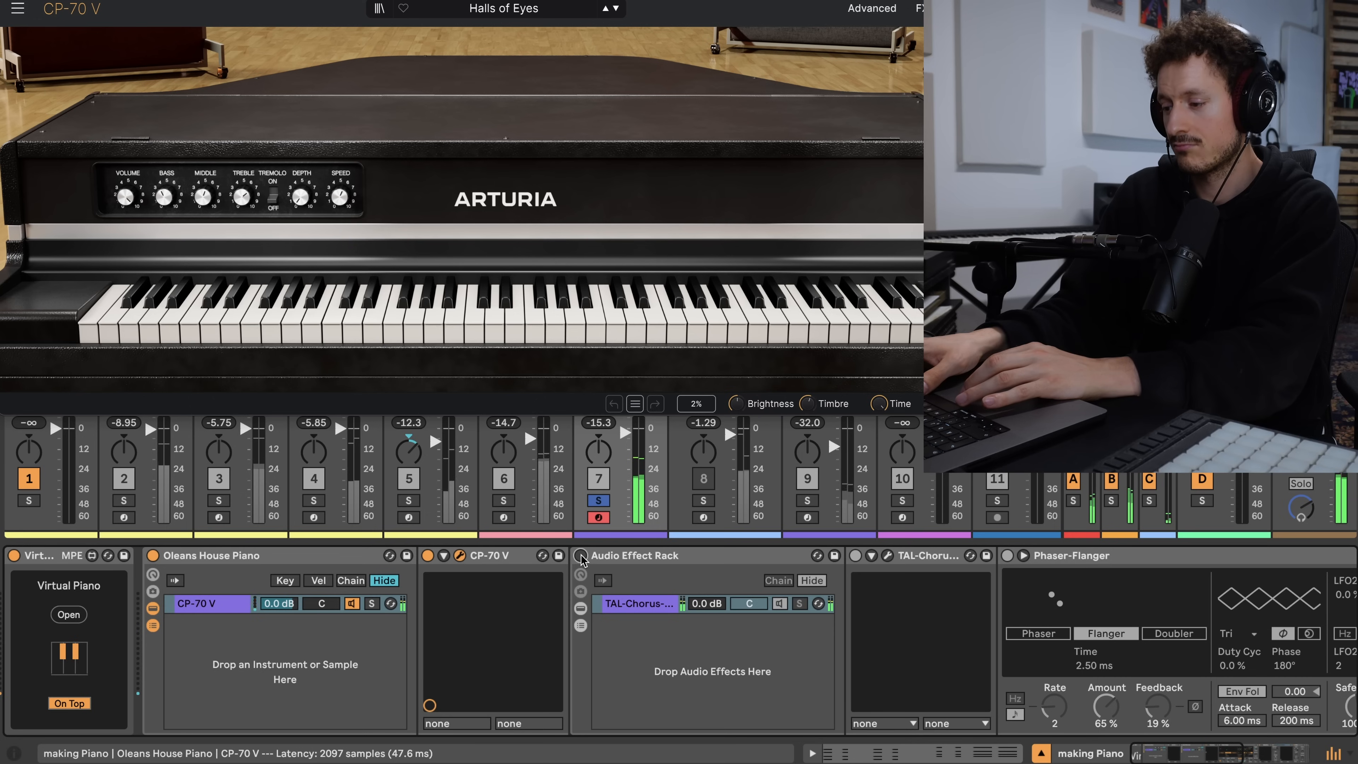
left_click(581, 556)
Step: Turn off the Phaser-Flanger, Abbey Road Saturator, MHarmonizerMB and Utility effects, leaving only TAL-Chorus-LX active in the rack
scroll(976, 541, "right", 5)
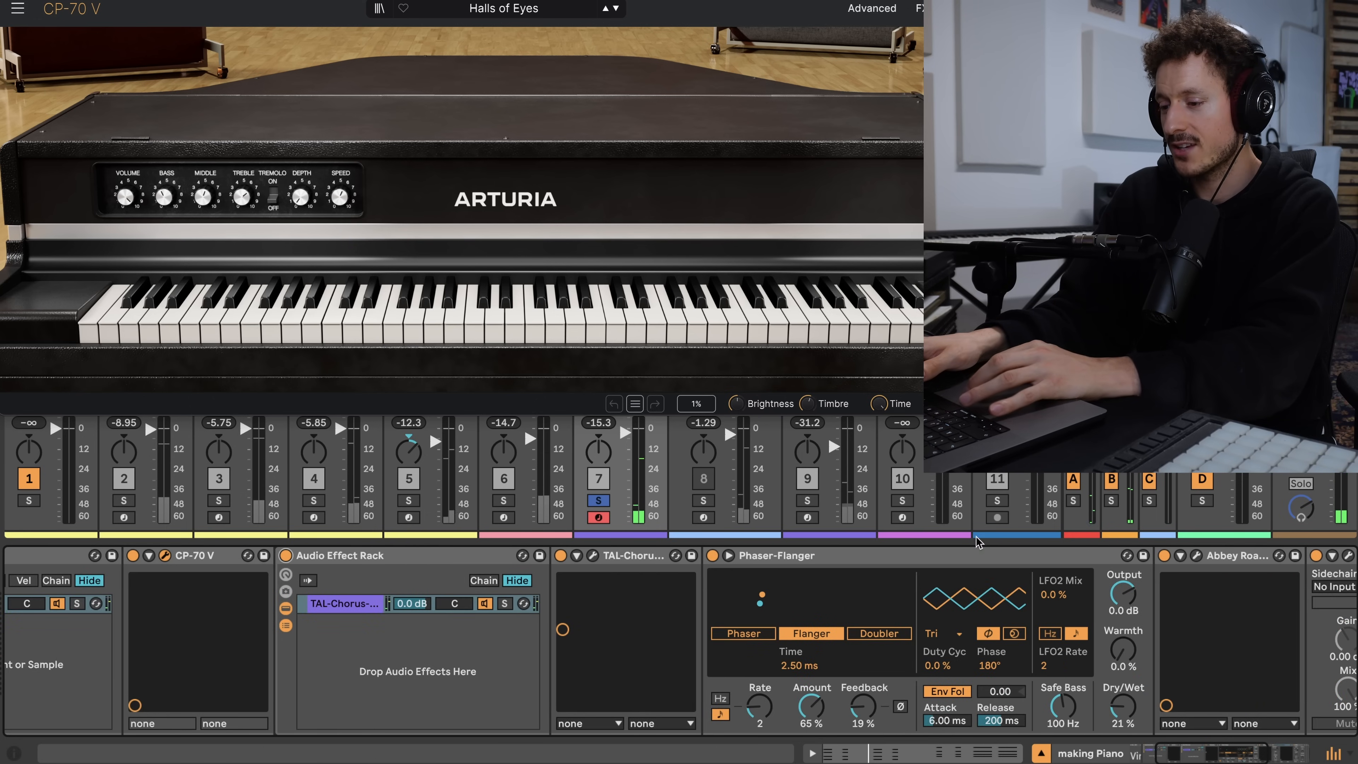
scroll(975, 535, "right", 2)
scroll(1193, 568, "right", 6)
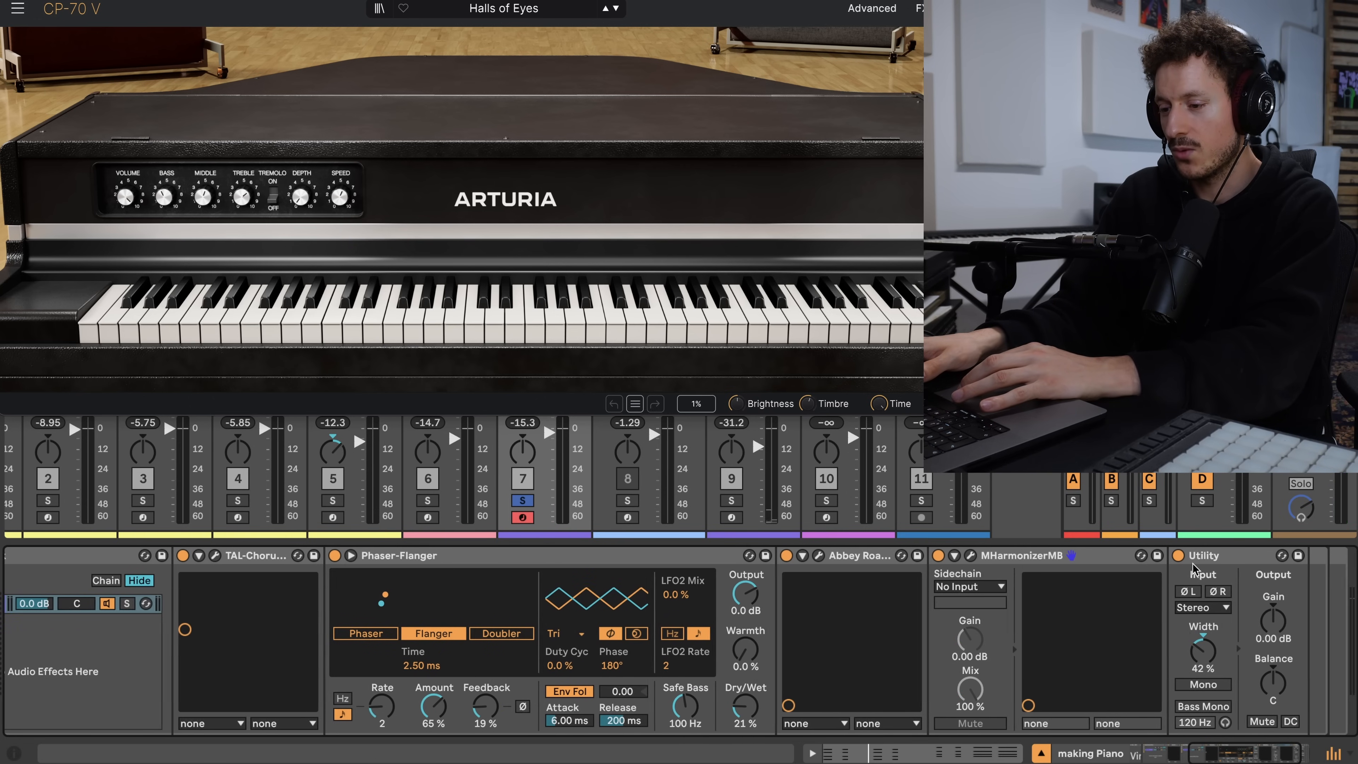
scroll(1195, 568, "left", 3)
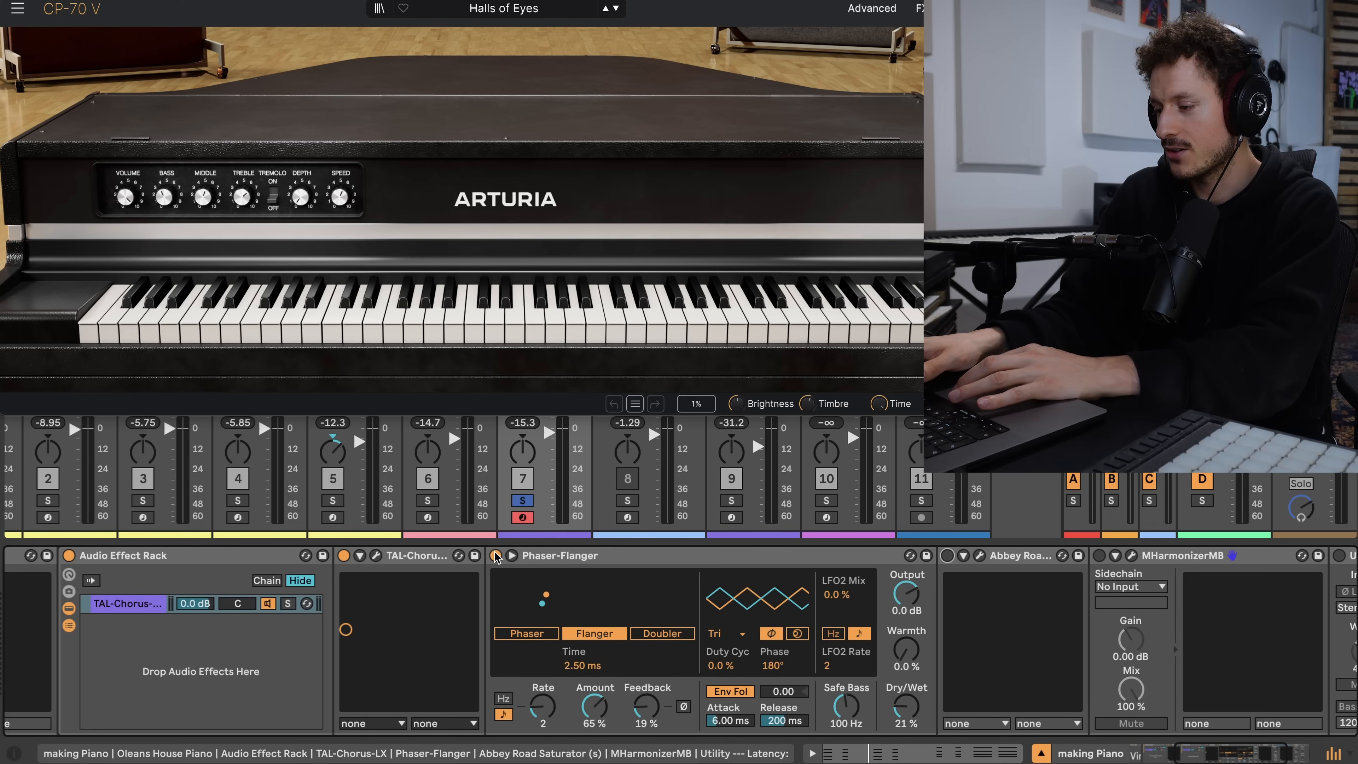
left_click(496, 556)
Step: Open the TAL-Chorus-LX window and compare the piano with the chorus bypassed and active
left_click(376, 558)
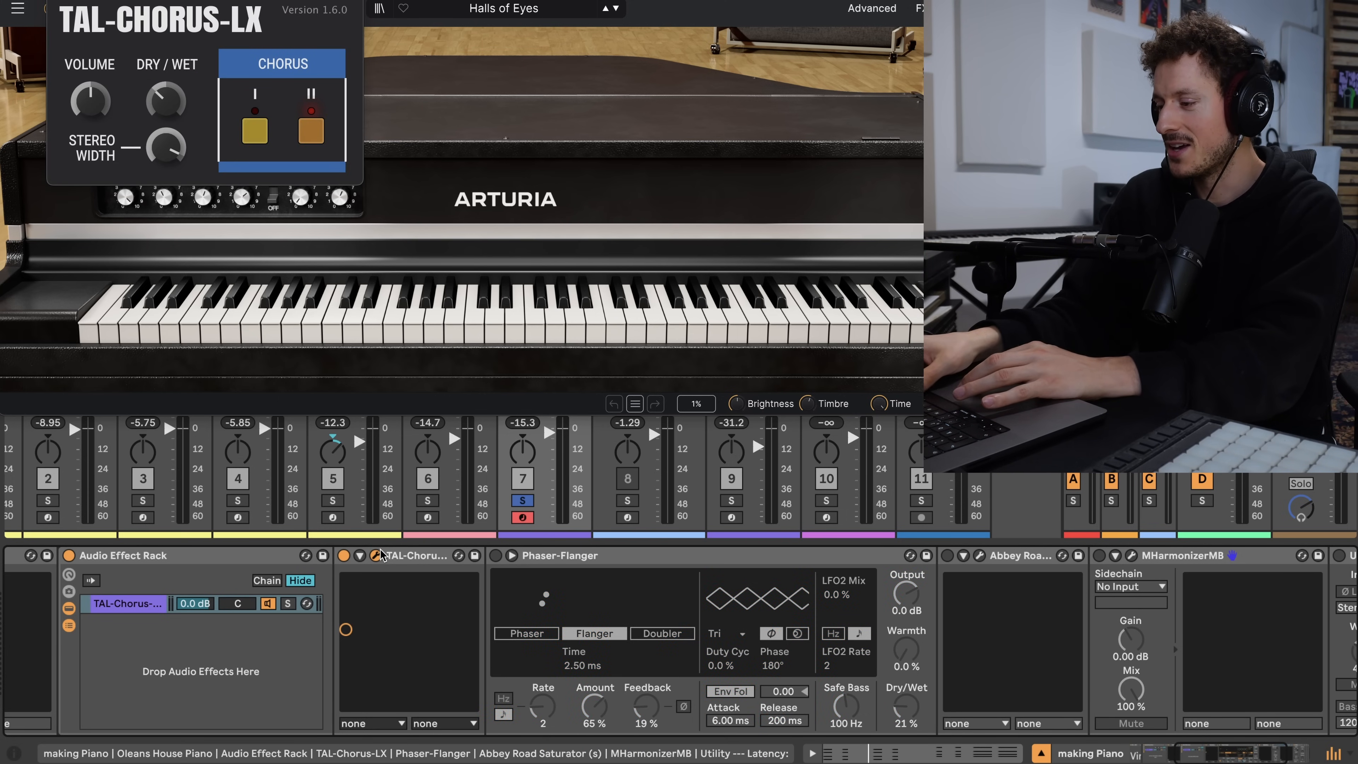
left_click(345, 555)
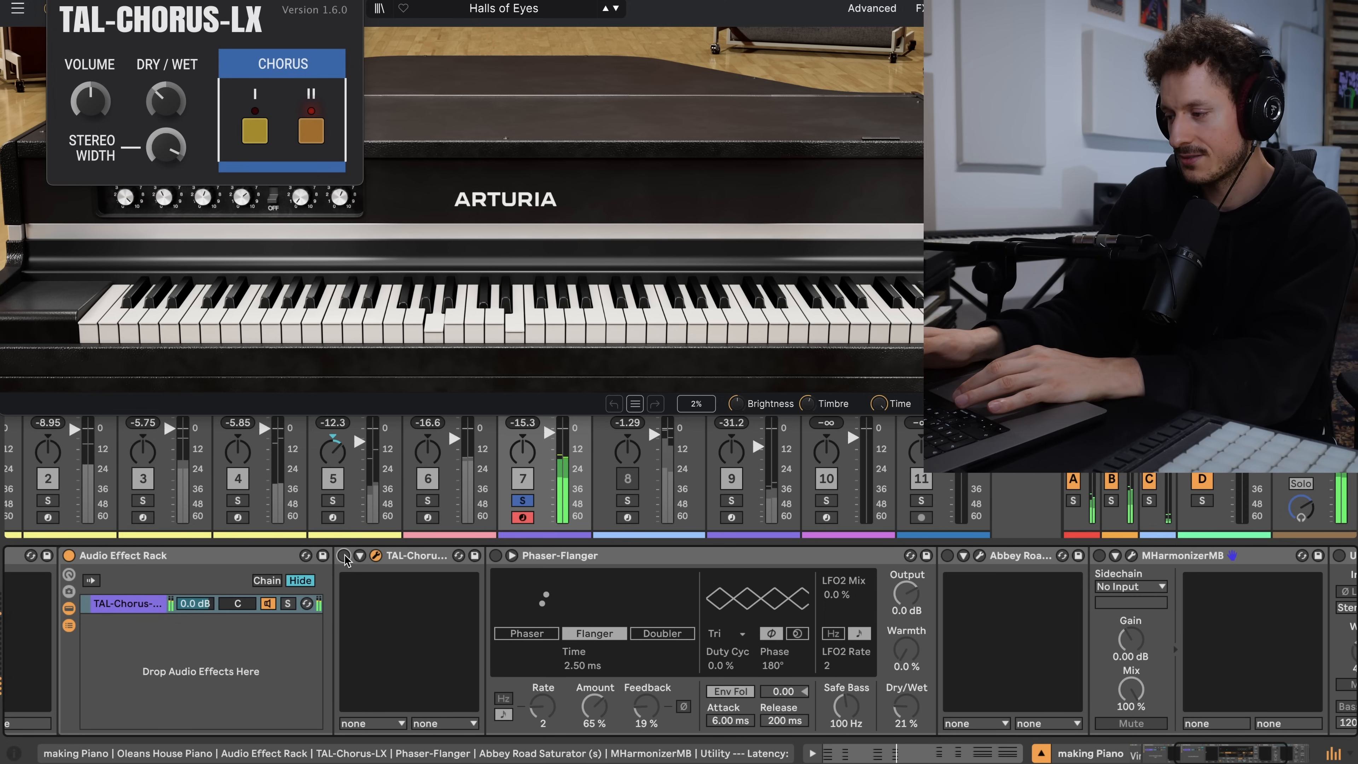
left_click(345, 555)
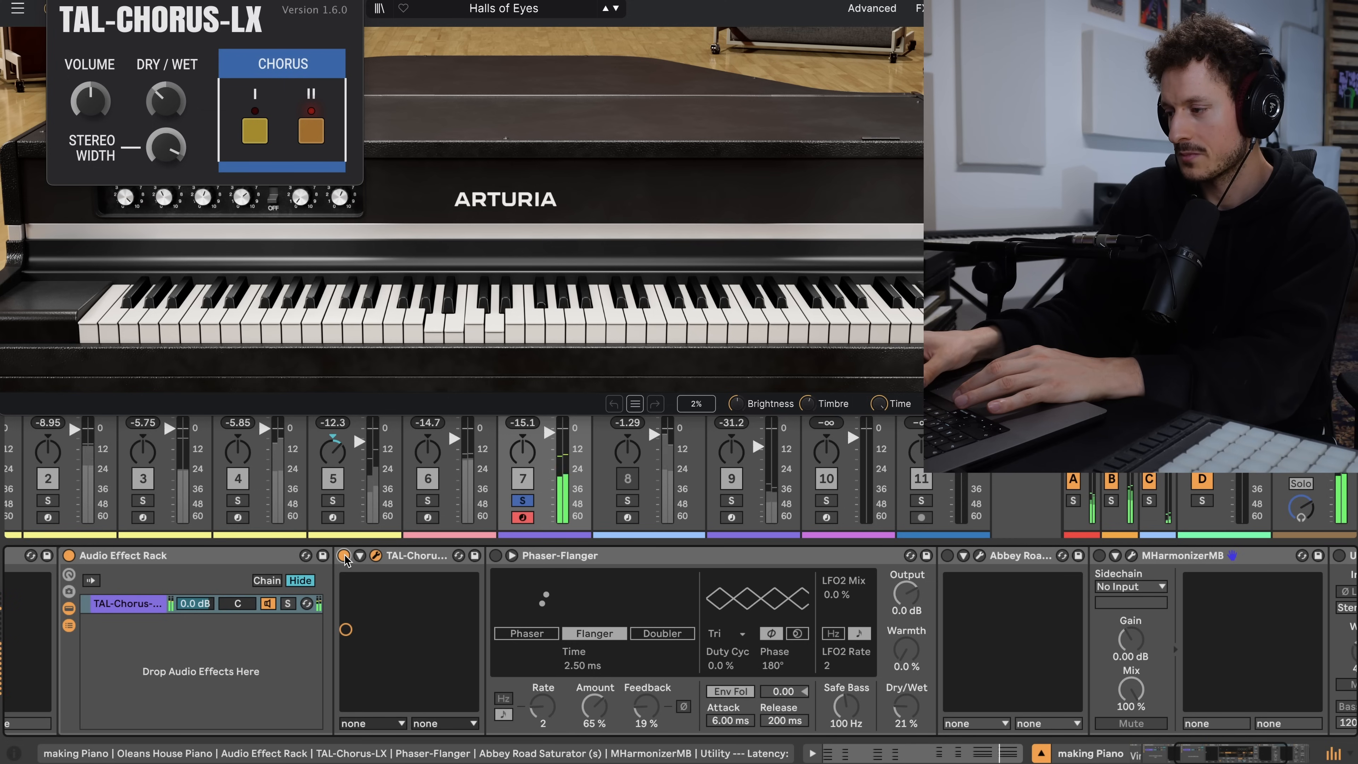
Step: Re-enable the Phaser-Flanger and Abbey Road Saturator effects and open the saturator's plug-in window
left_click(496, 556)
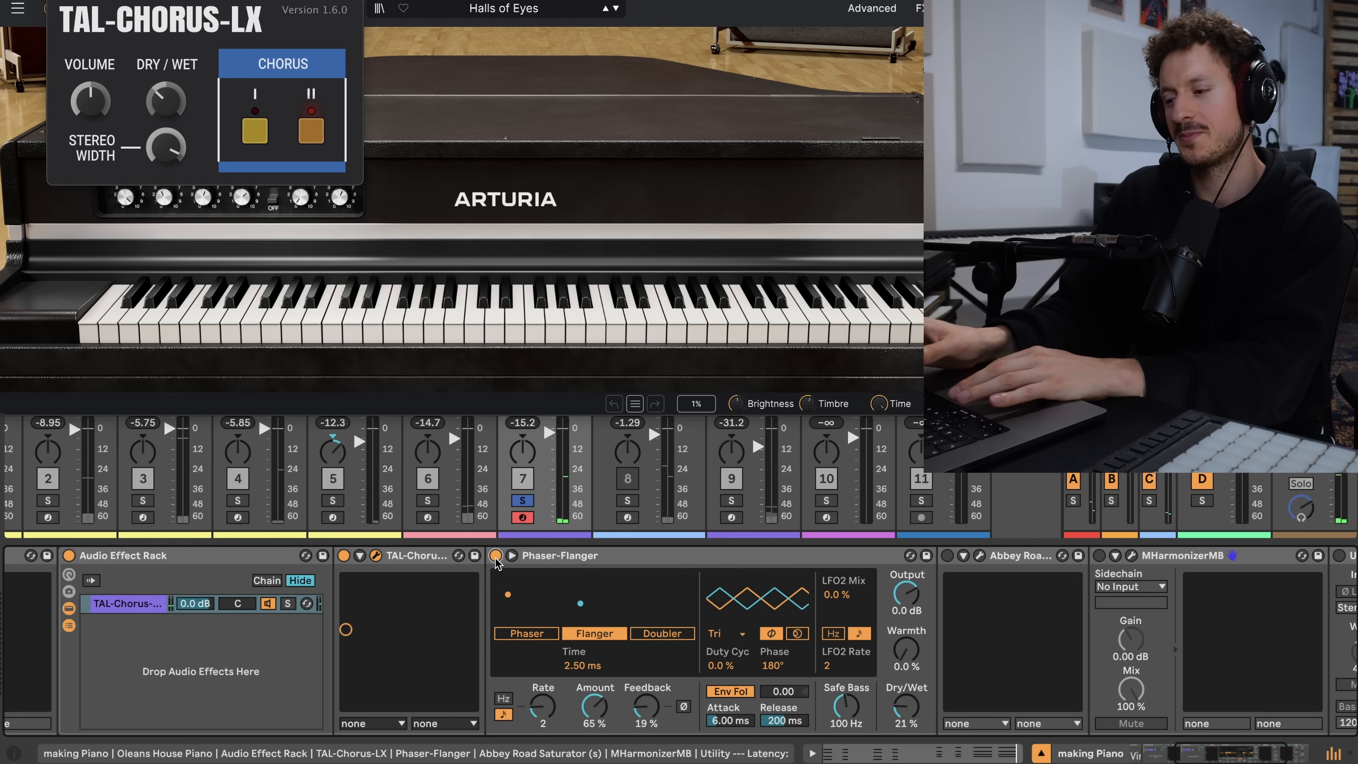
left_click(947, 556)
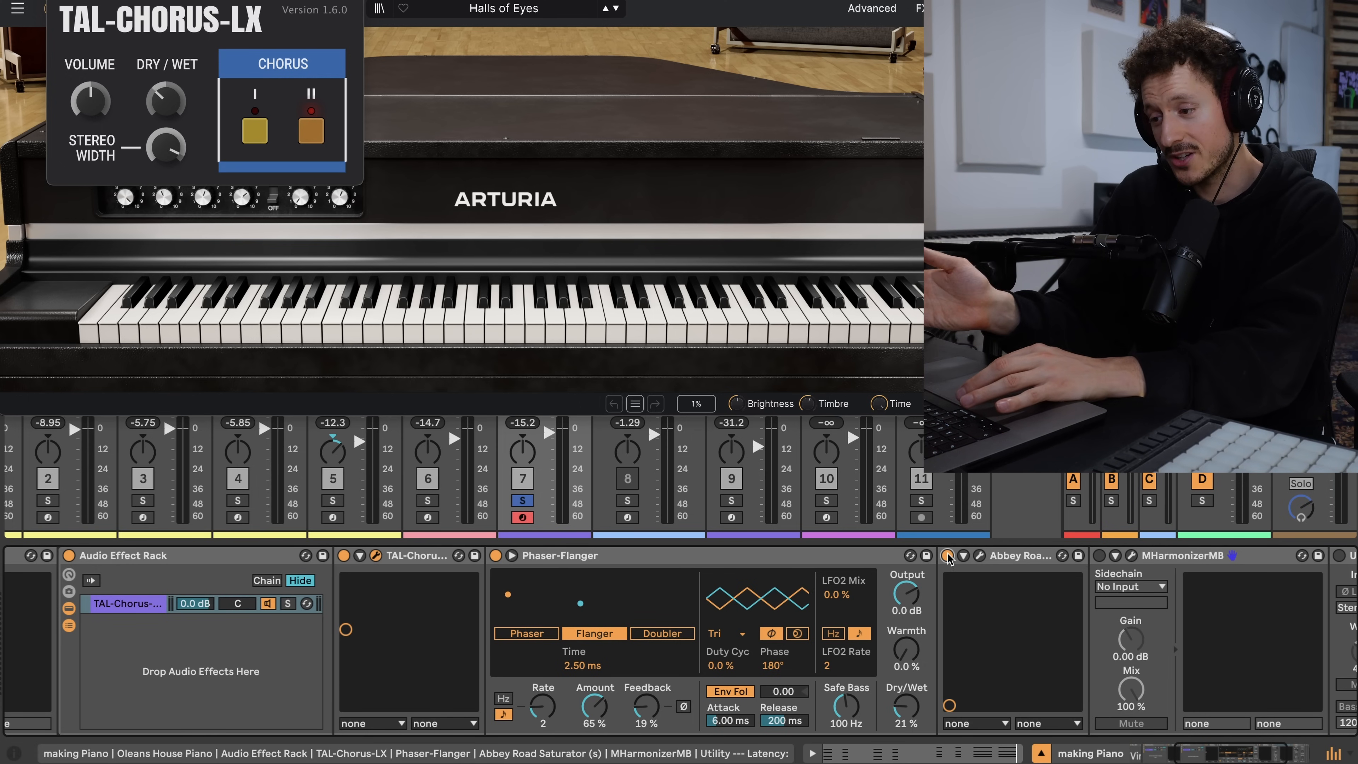
left_click(980, 556)
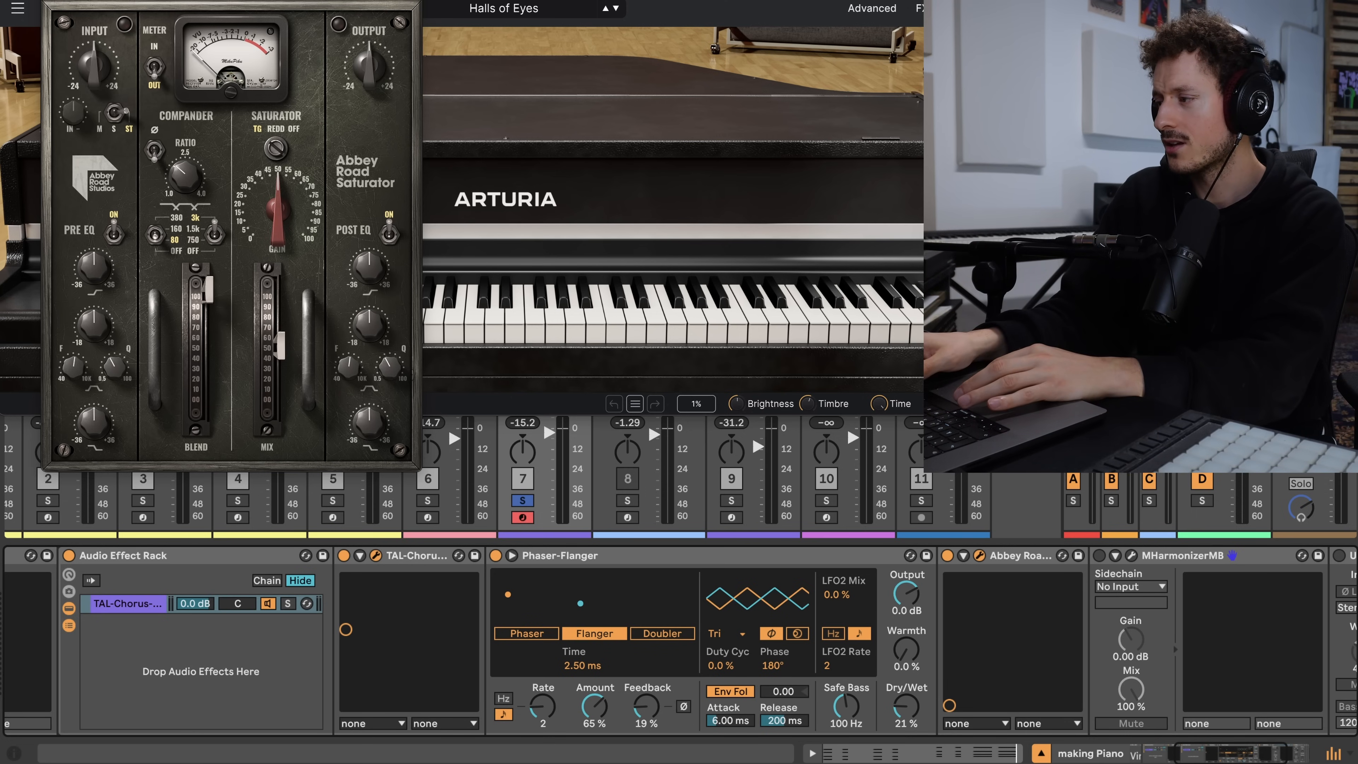
Step: Close the Abbey Road Saturator, TAL-Chorus-LX and CP-70 V plug-in windows
left_click(979, 557)
left_click(57, 2)
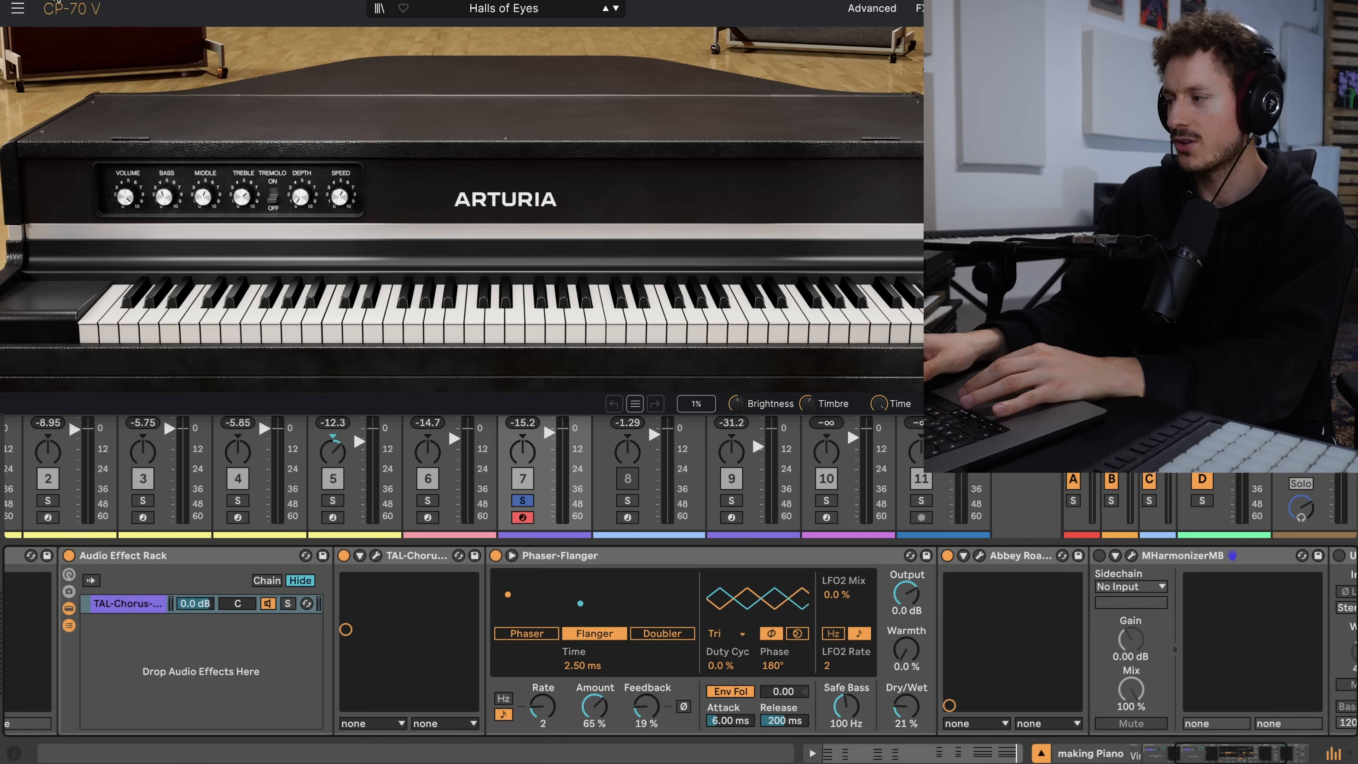
left_click(45, 2)
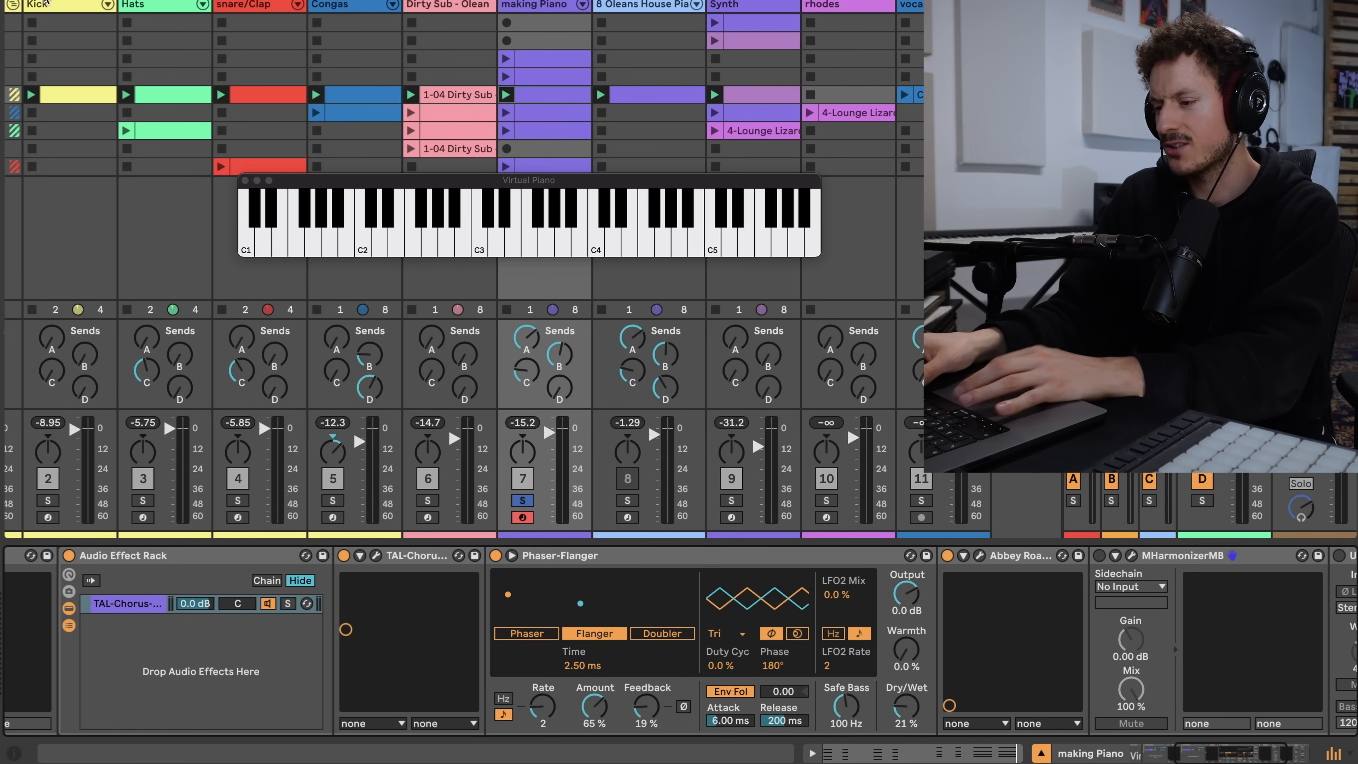
Step: Compare the piano with the Abbey Road Saturator bypassed and active
left_click(948, 556)
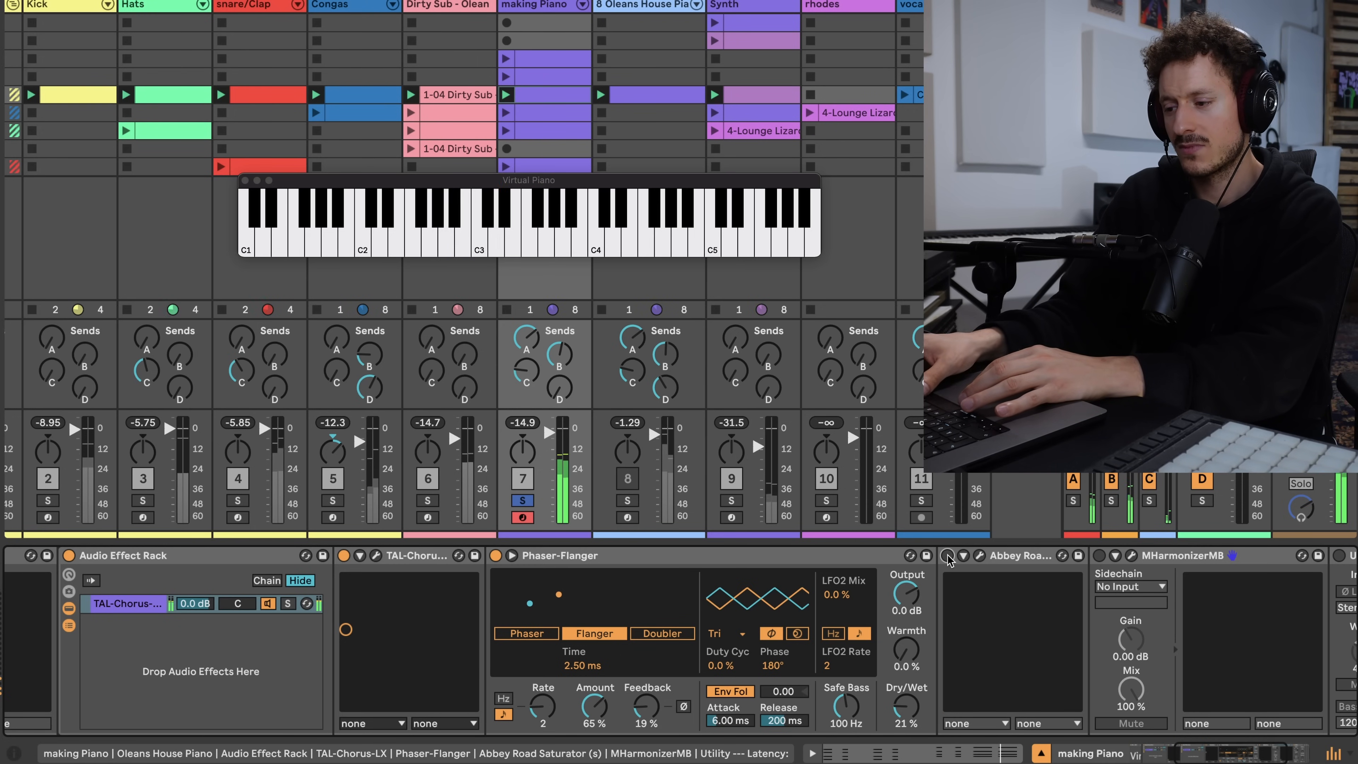
left_click(948, 556)
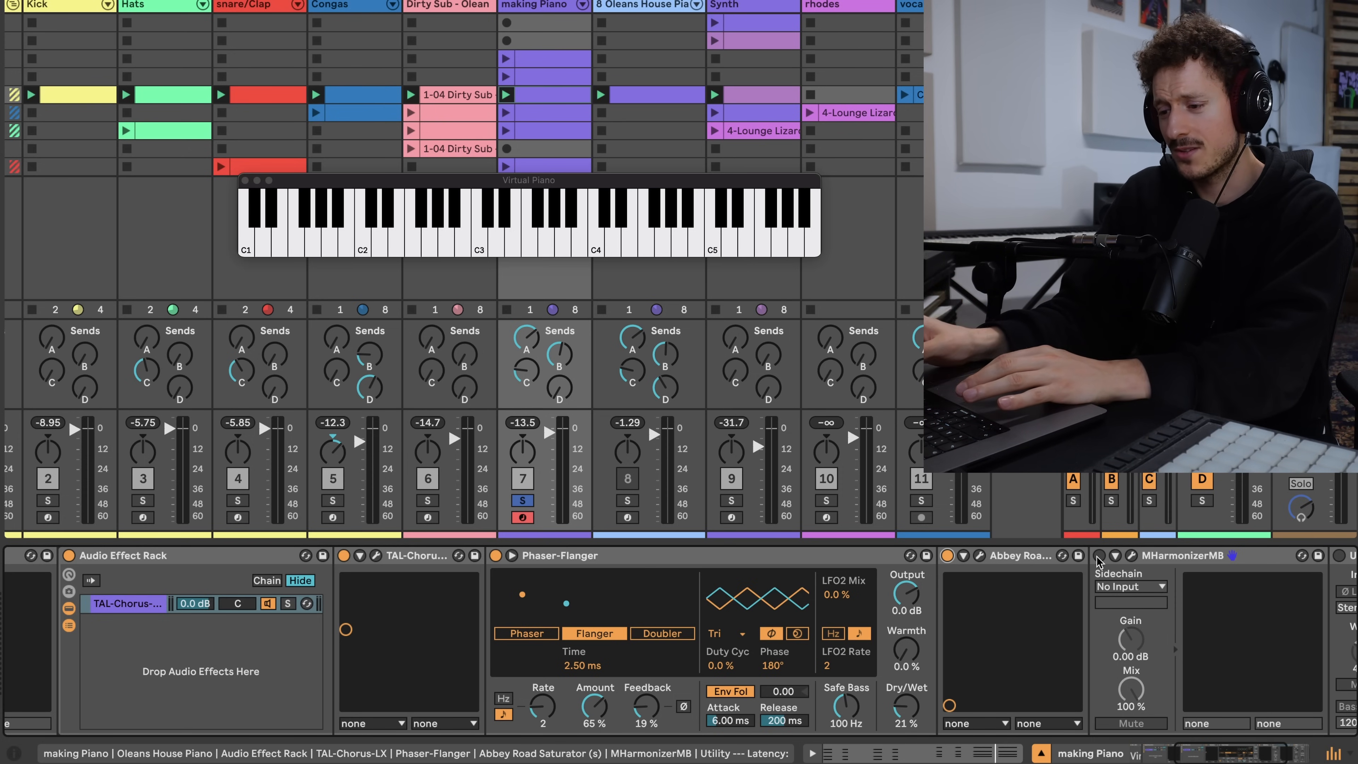
Step: Enable MHarmonizerMB, compare the playing piano with its Basic shifter bypassed and active, and close its plug-in window
left_click(1131, 556)
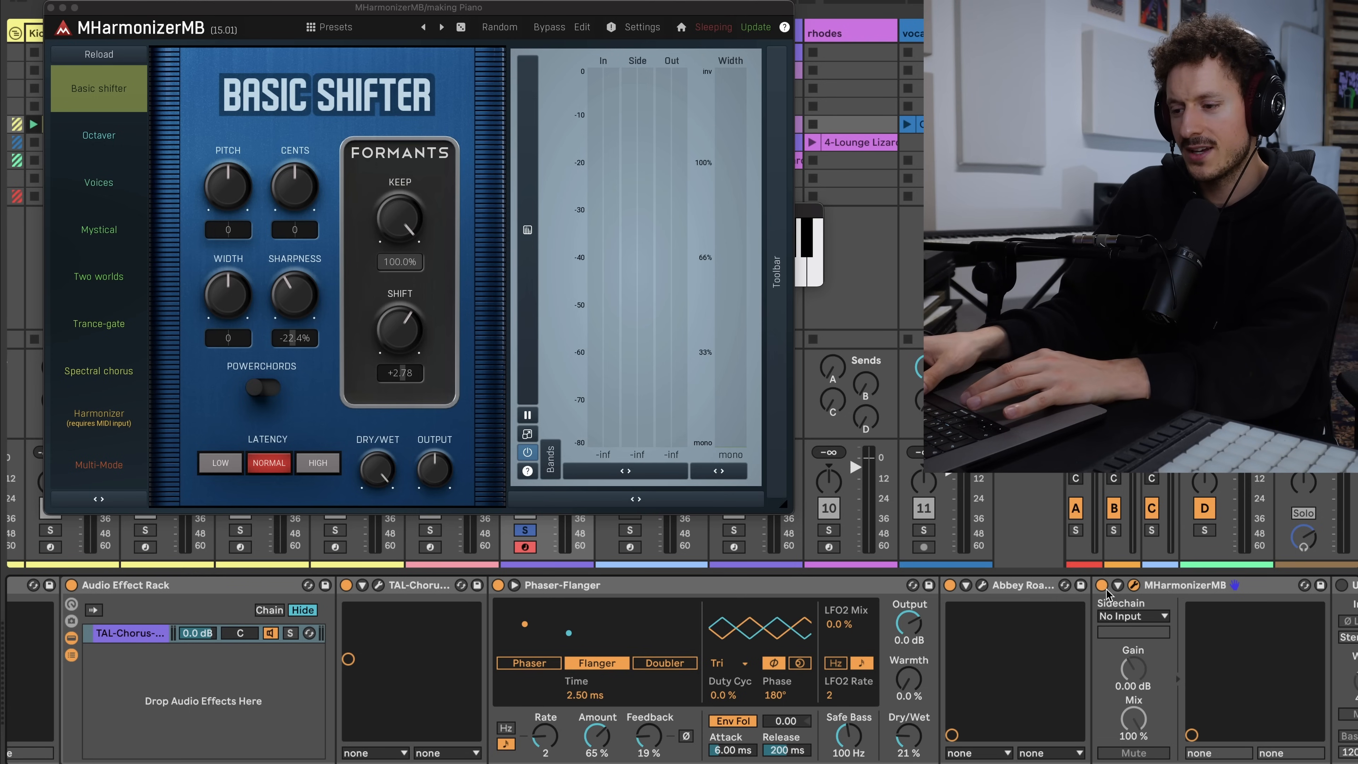
key("space")
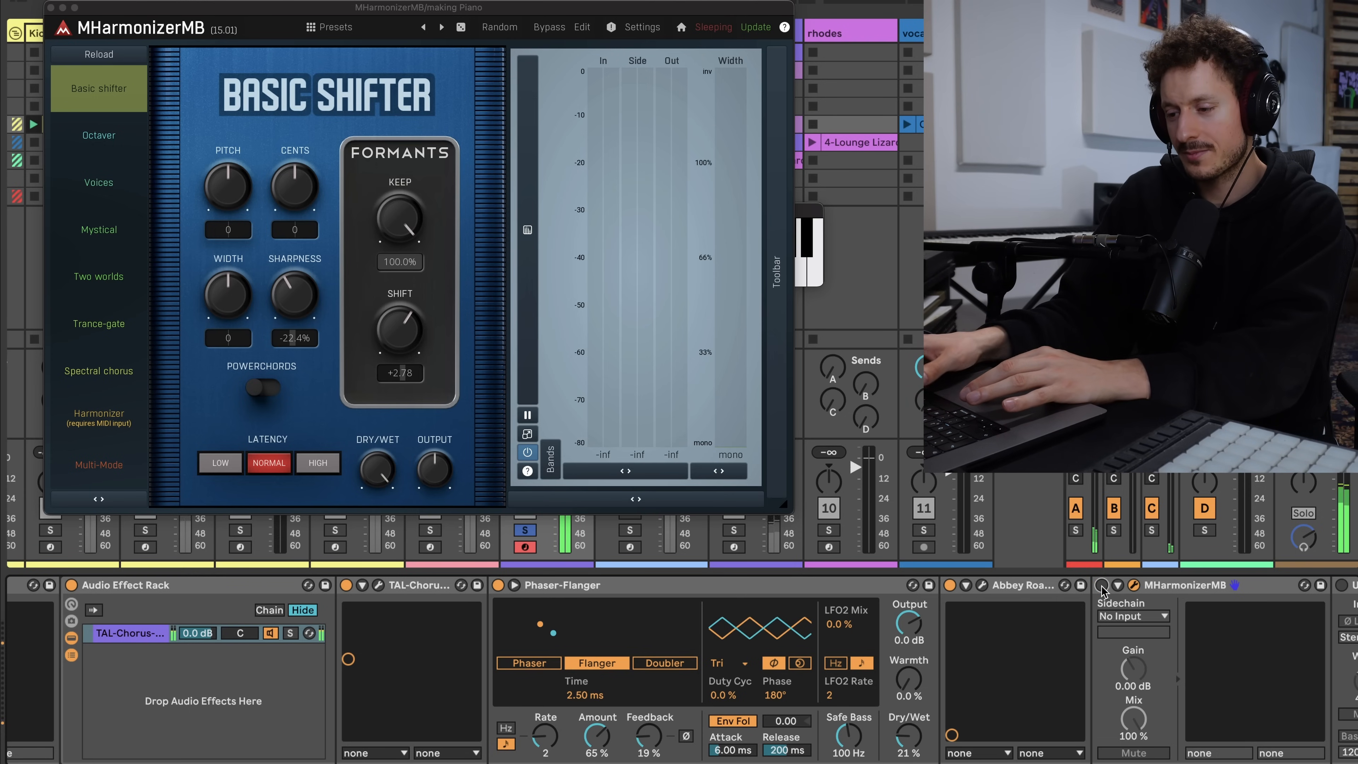
left_click(1101, 585)
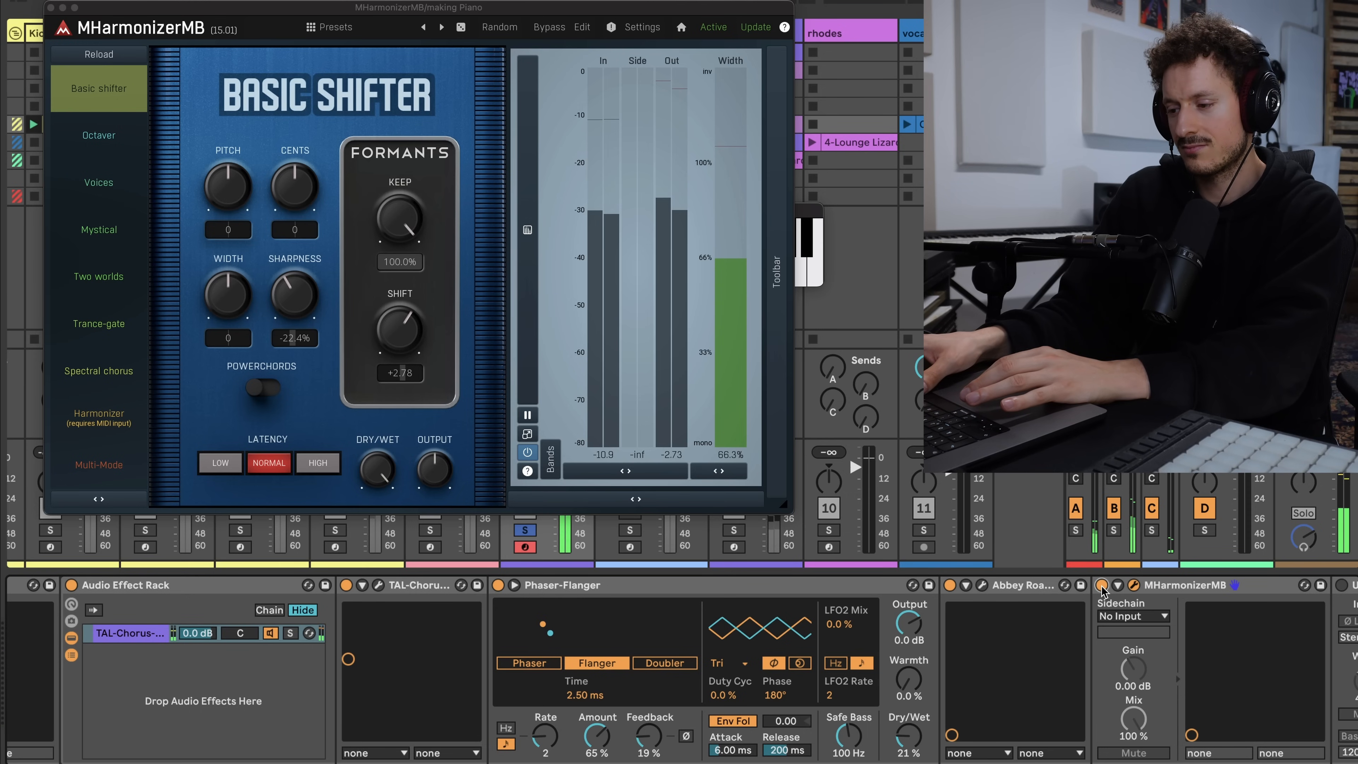
key("space")
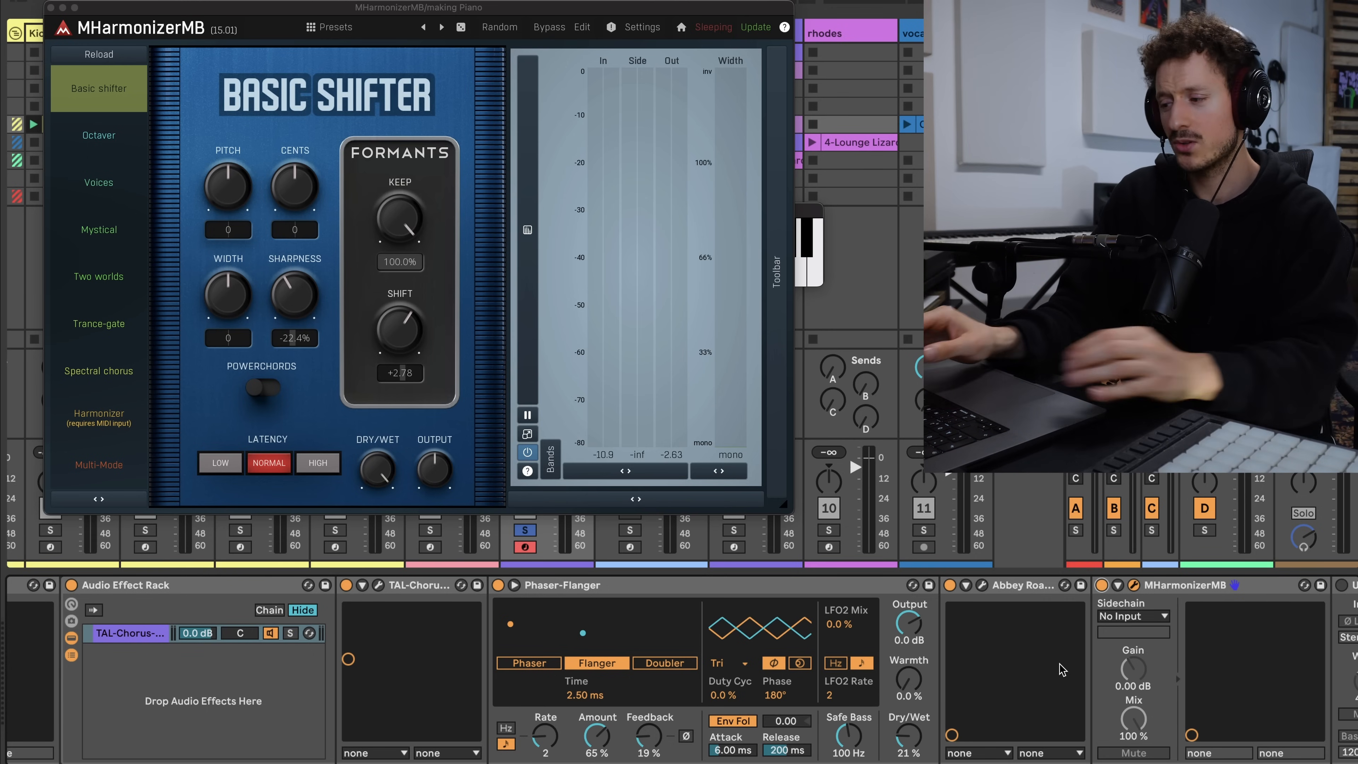
left_click(50, 8)
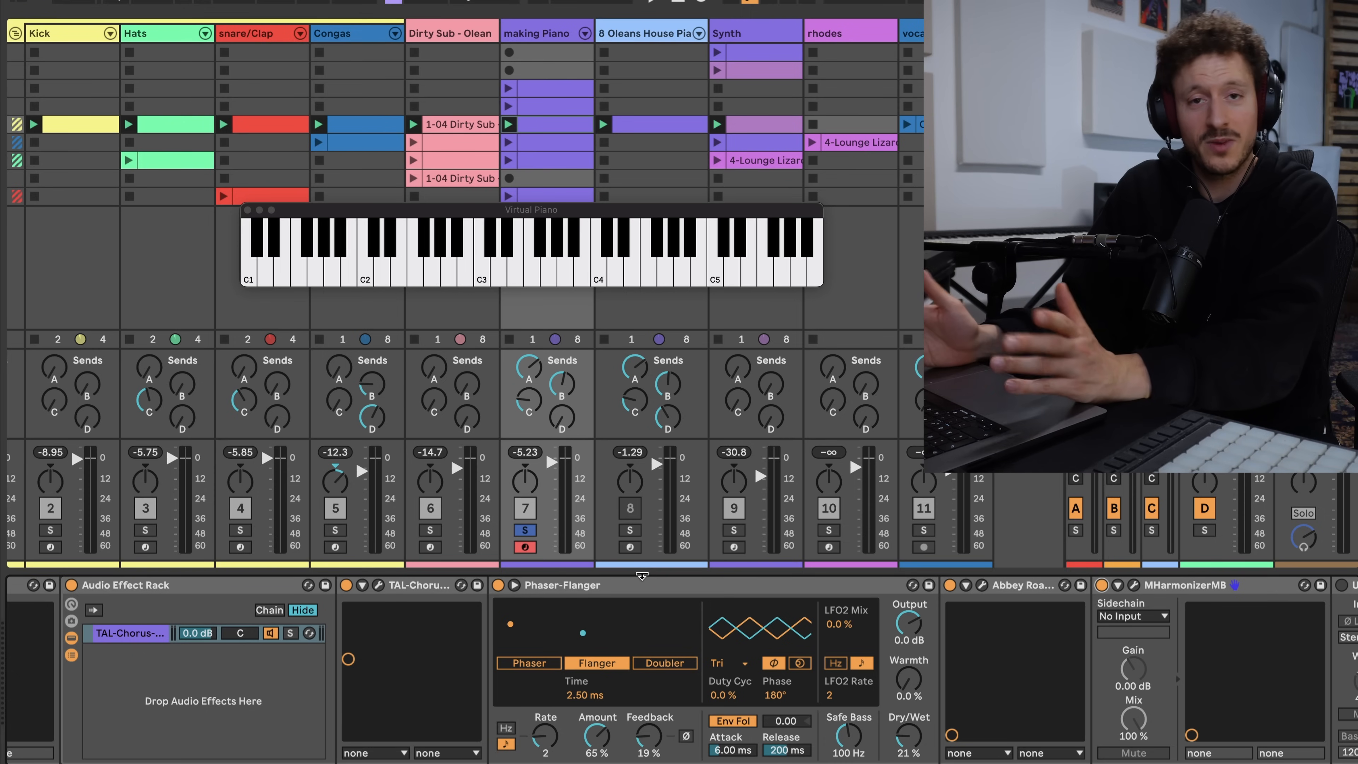
Step: Switch from the soloed making Piano track to the 8 Oleans House Piano track and show its device chain
scroll(606, 698, "right", 5)
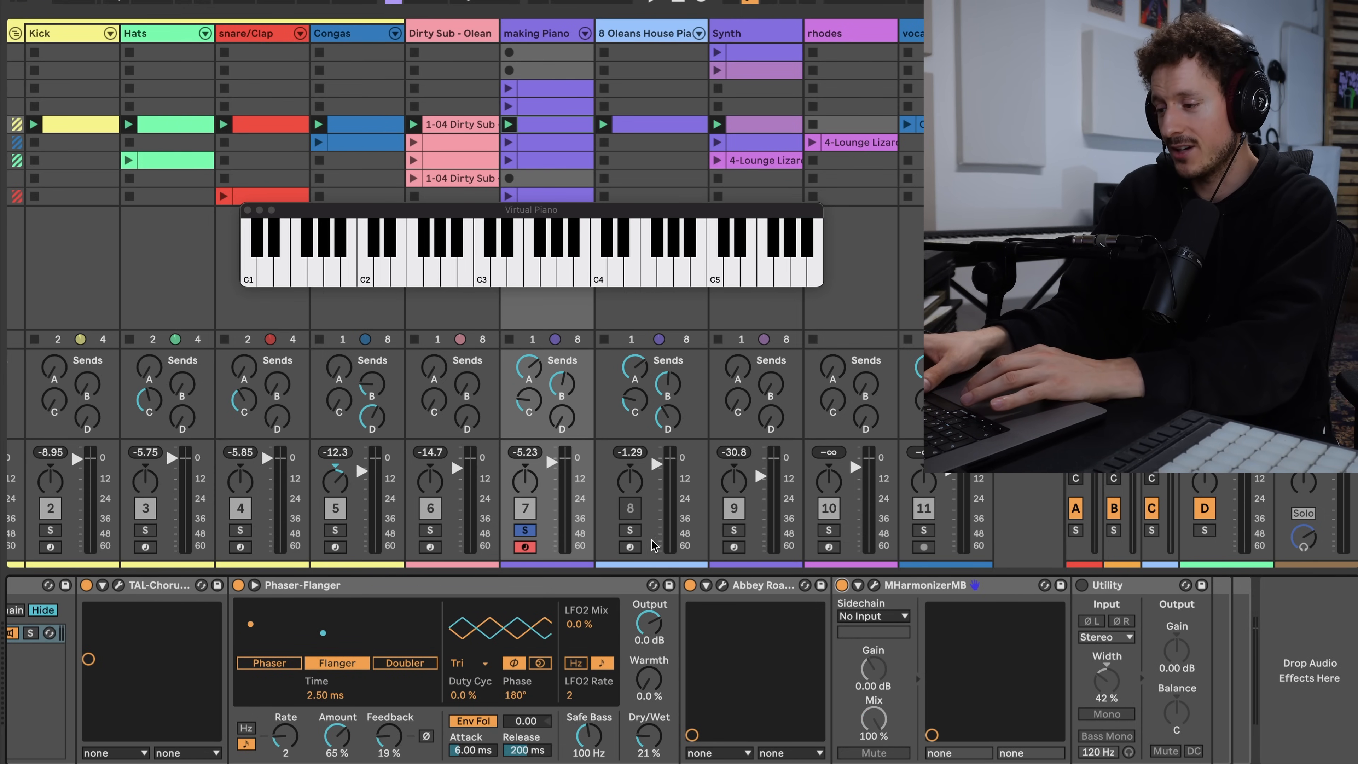
left_click(636, 531)
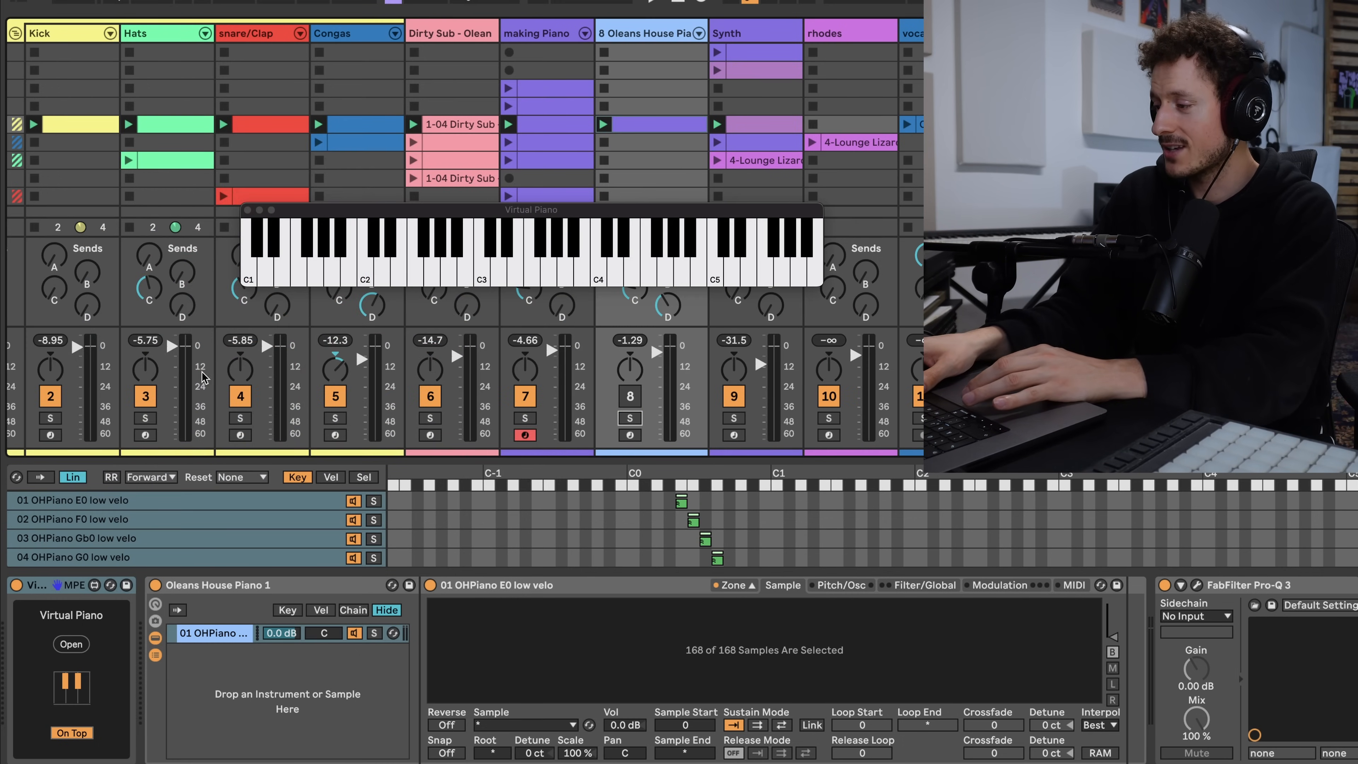
Step: Solo the drum group, and solo the Kick track to hear it on its own
key("super+g")
left_click(31, 418)
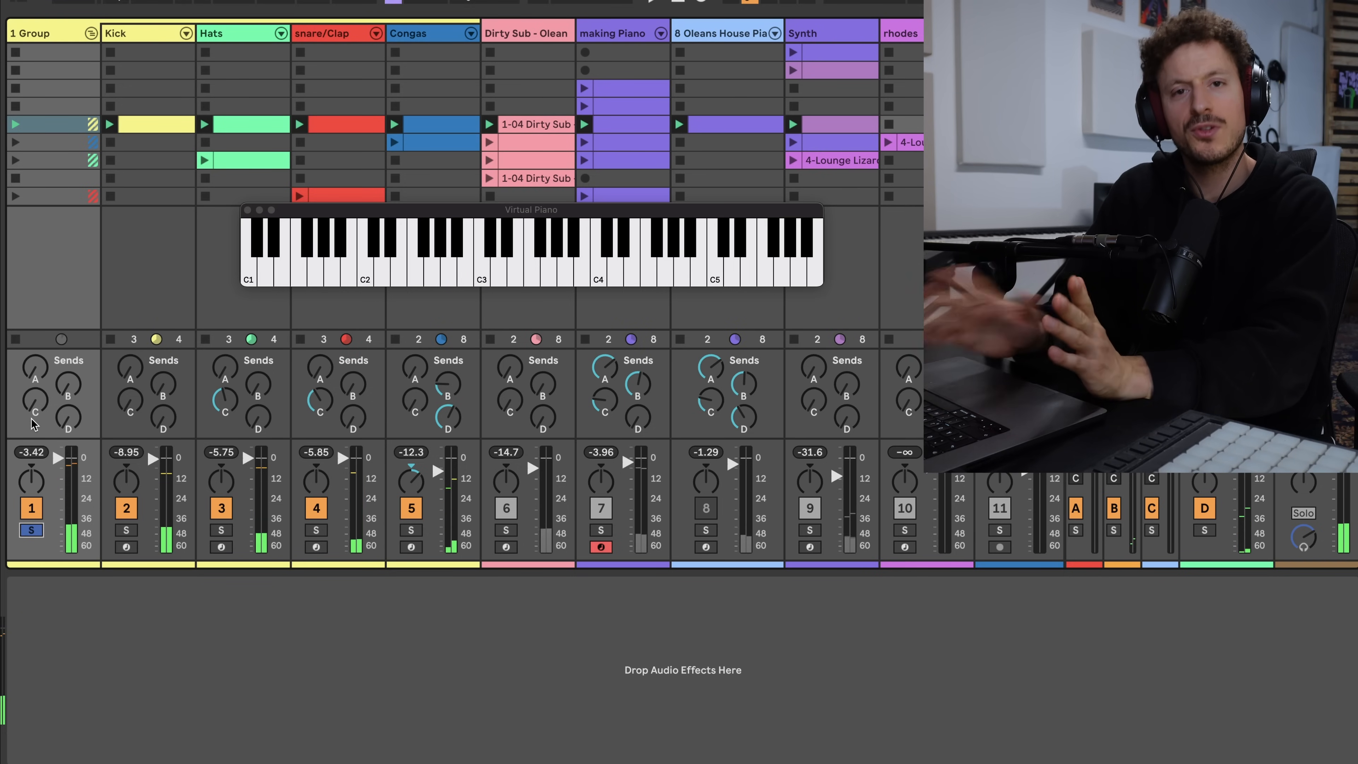
left_click(153, 131)
left_click(126, 531)
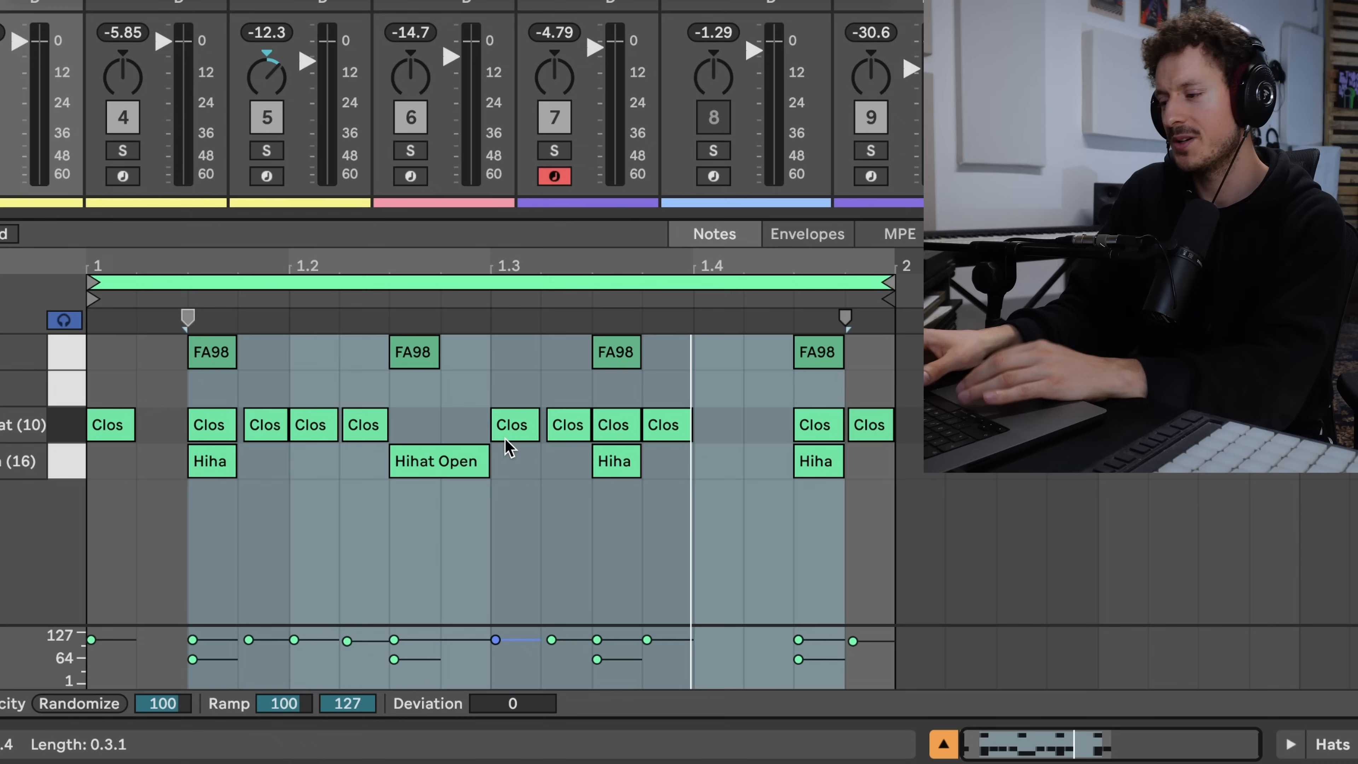
Step: Examine the Hats clip's pattern by selecting the open, closed and FA98 hi-hat note rows in turn, and play it with the beat
left_click(666, 500)
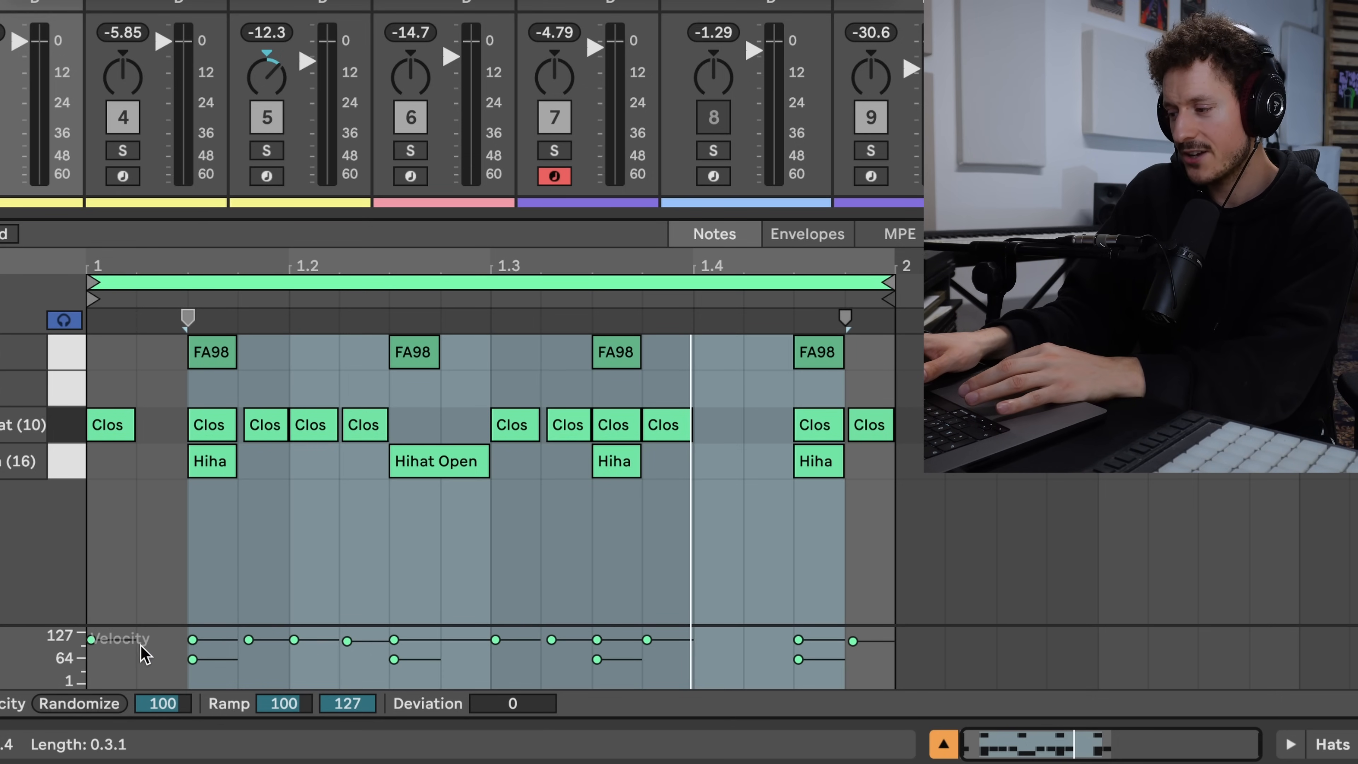
left_click(424, 658)
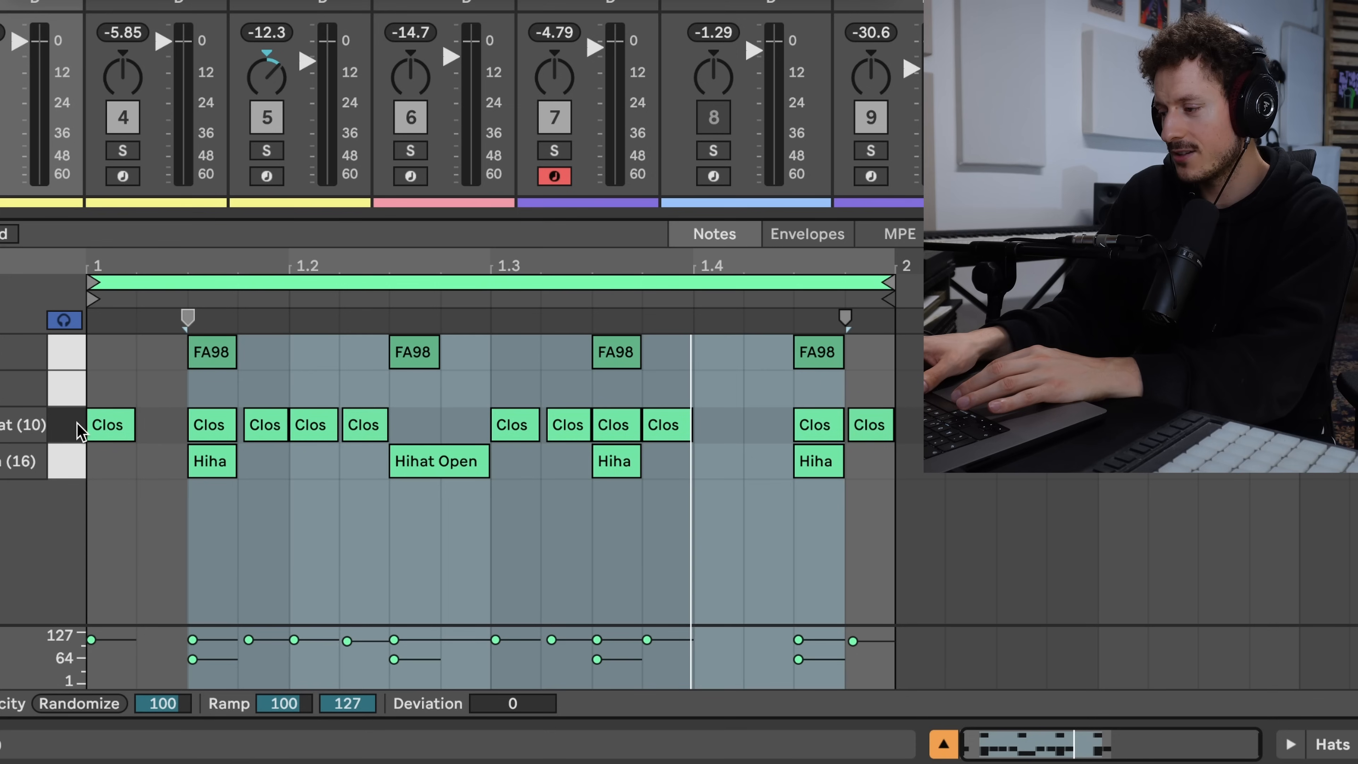
key("space")
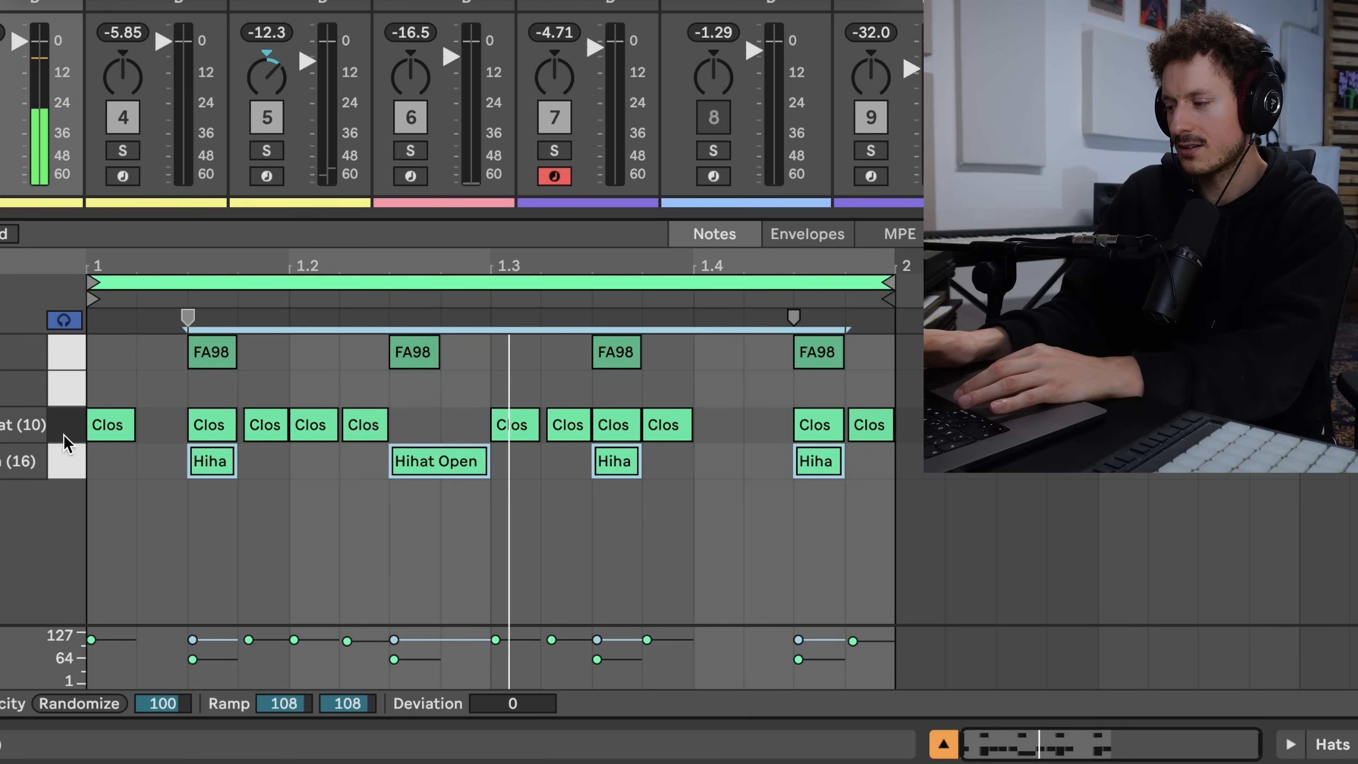
left_click(64, 424)
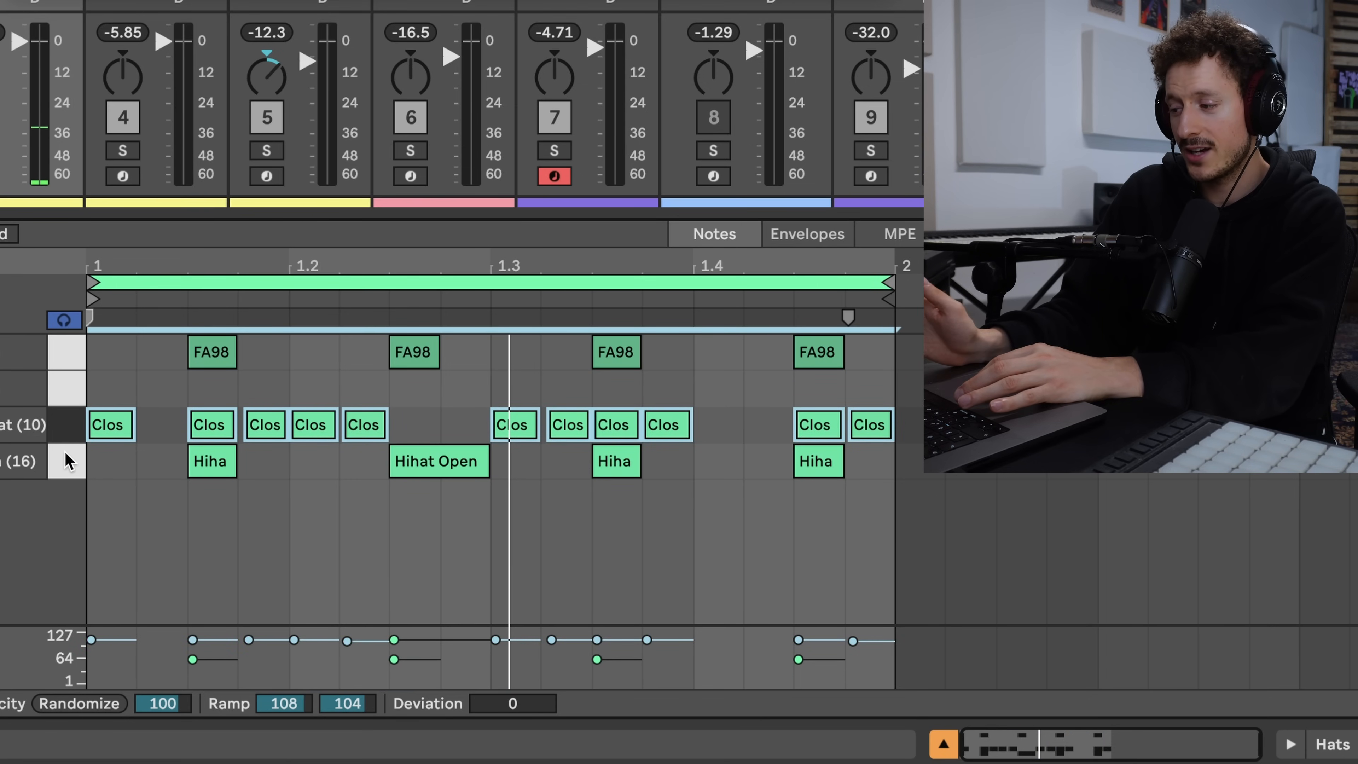
left_click(65, 451)
left_click(65, 347)
left_click(75, 424)
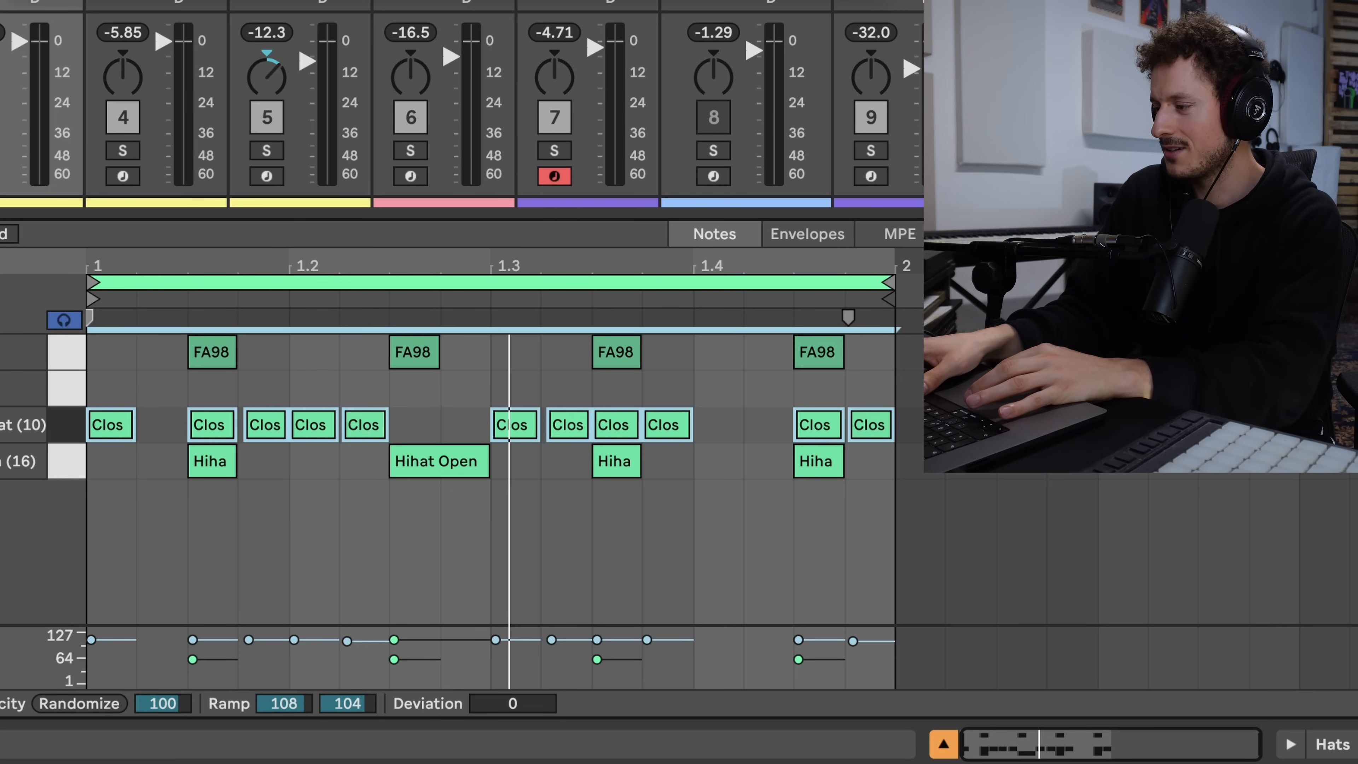
key("space")
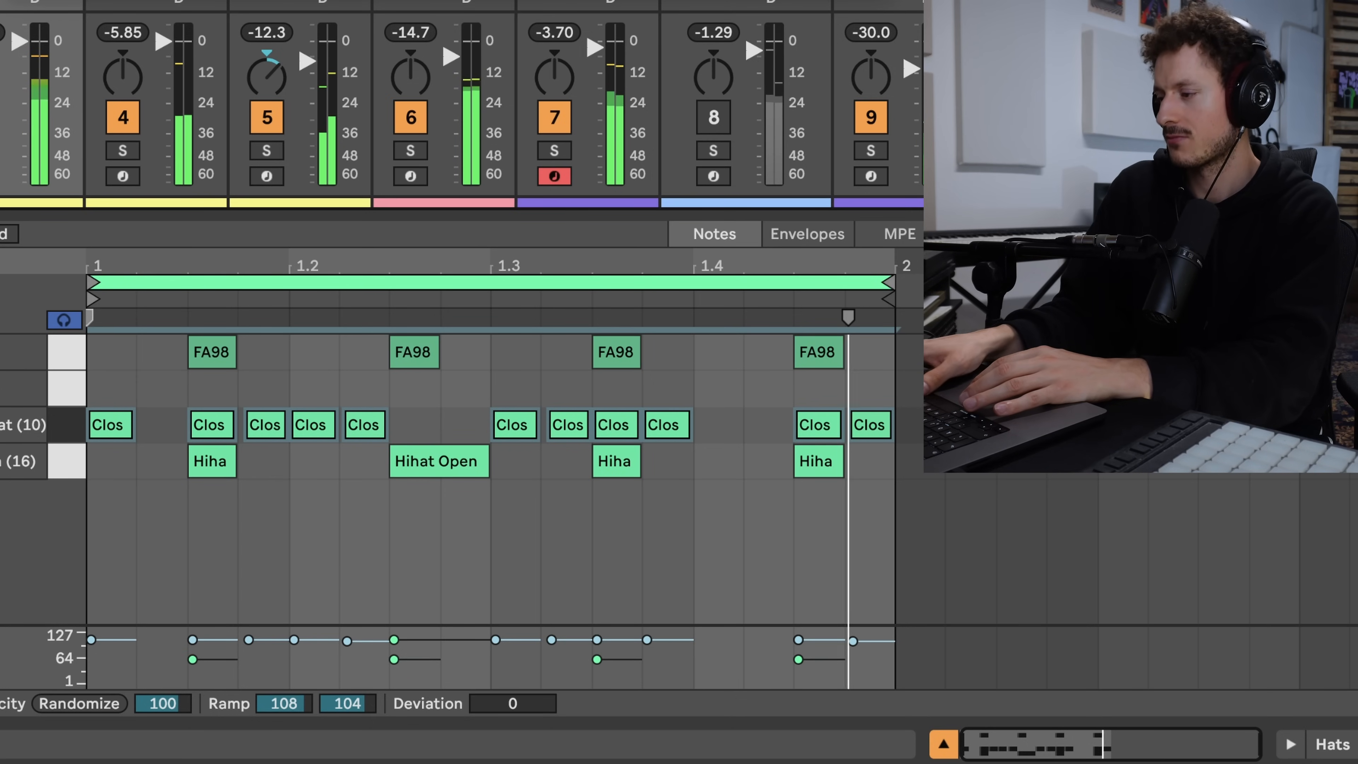
Step: Solo the snare/Clap track, play it and examine its device chain from the snare sample through the Convology rack to the sidechained Gate
left_click(114, 153)
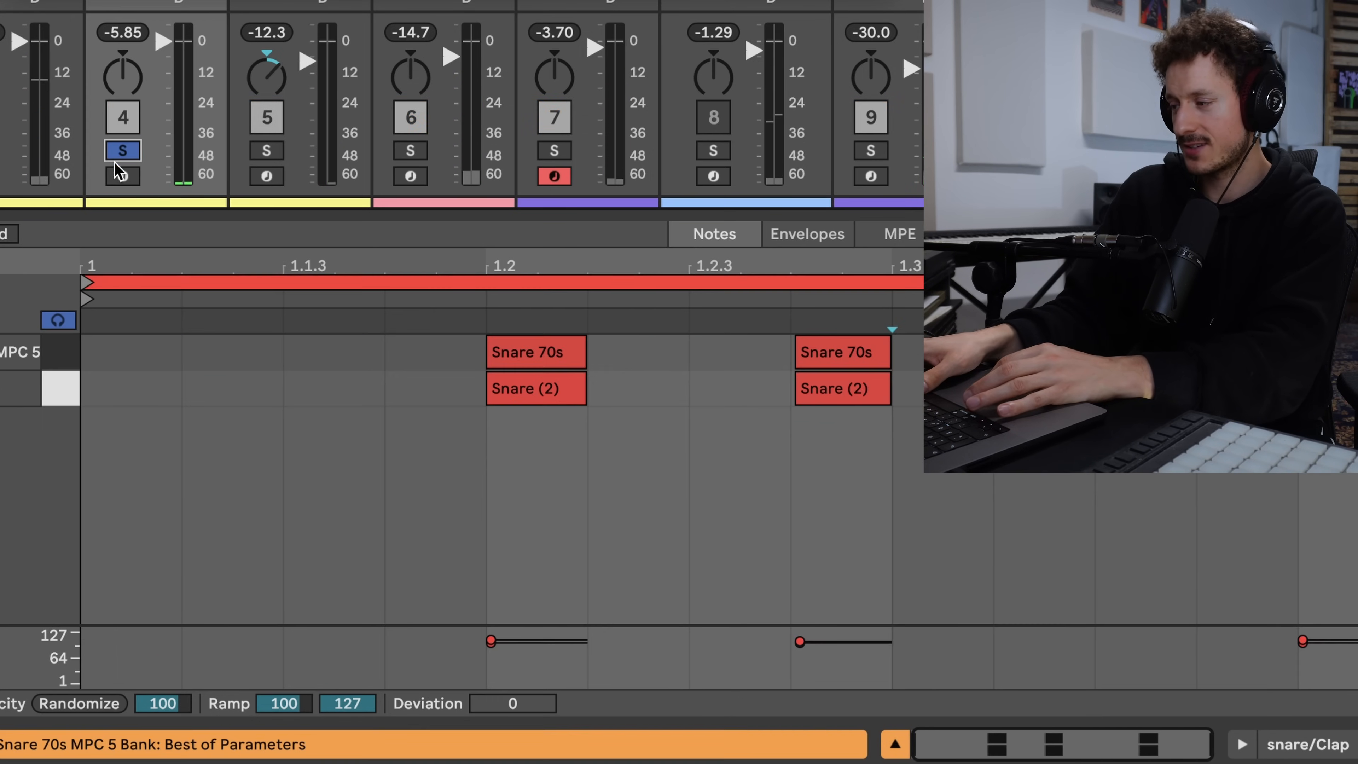
key("shift+Tab")
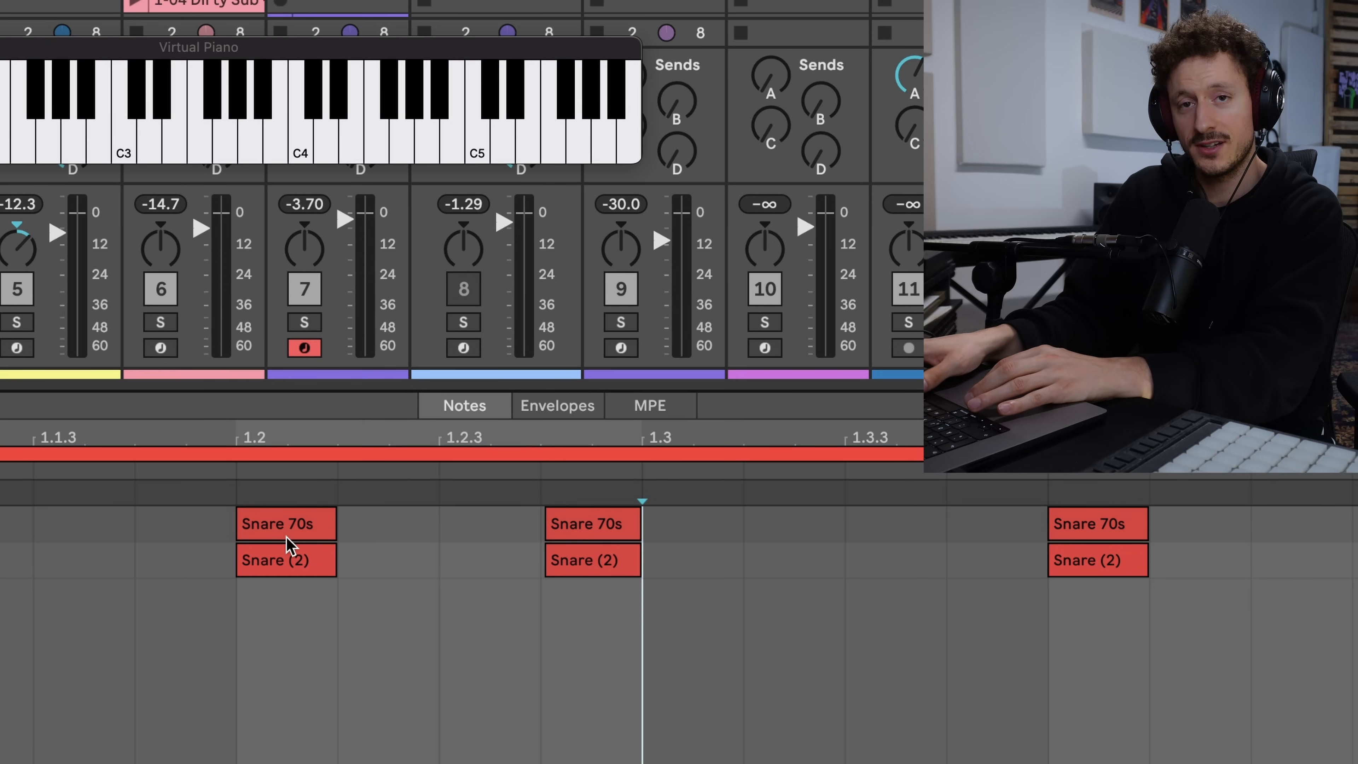
key("space")
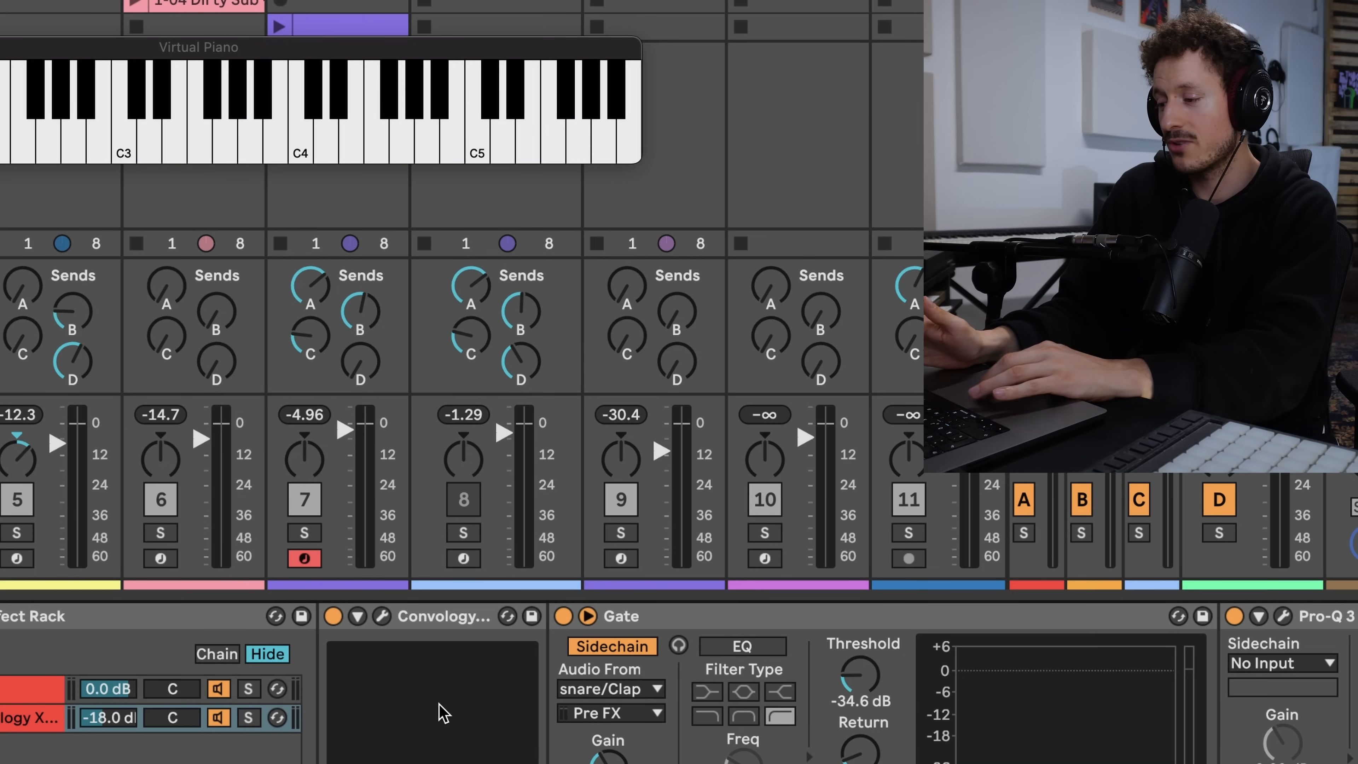
scroll(442, 712, "left", 20)
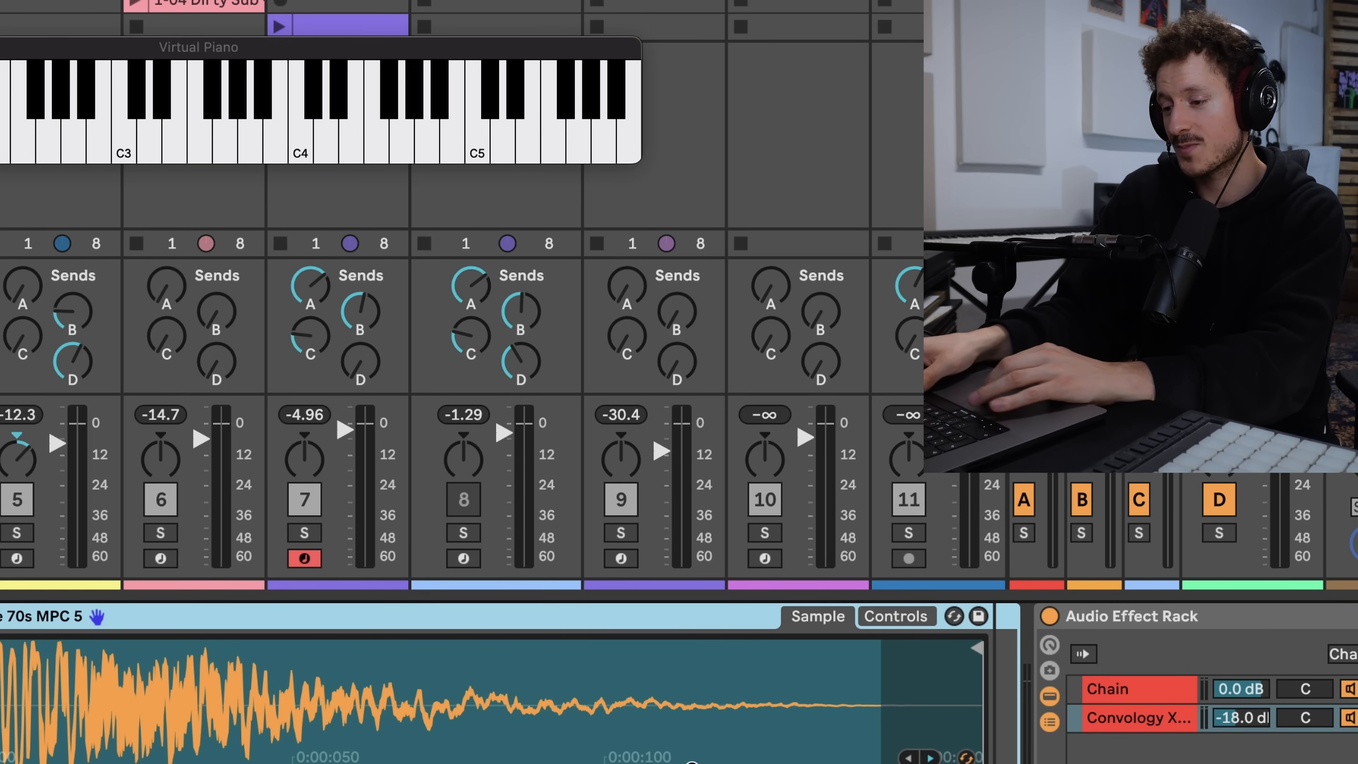
scroll(691, 757, "right", 10)
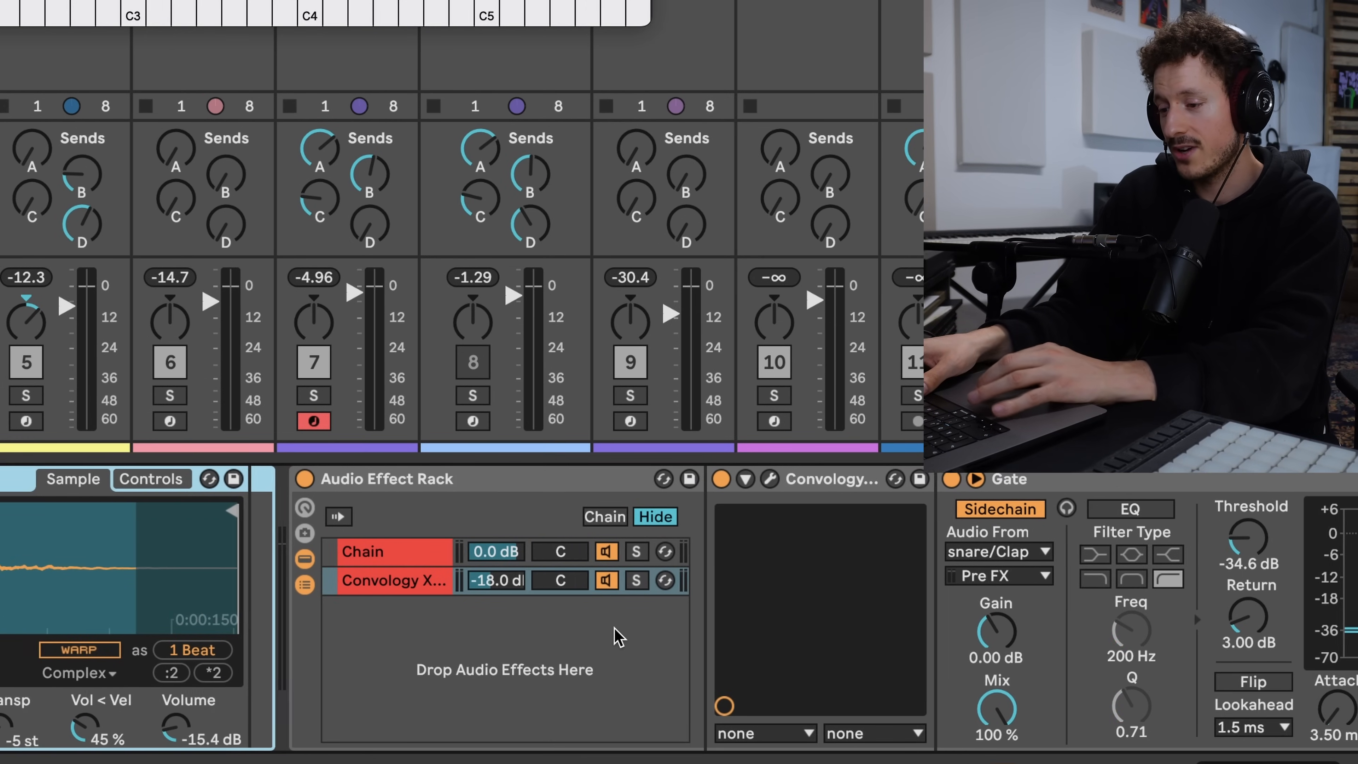
scroll(619, 636, "right", 5)
scroll(1076, 559, "right", 2)
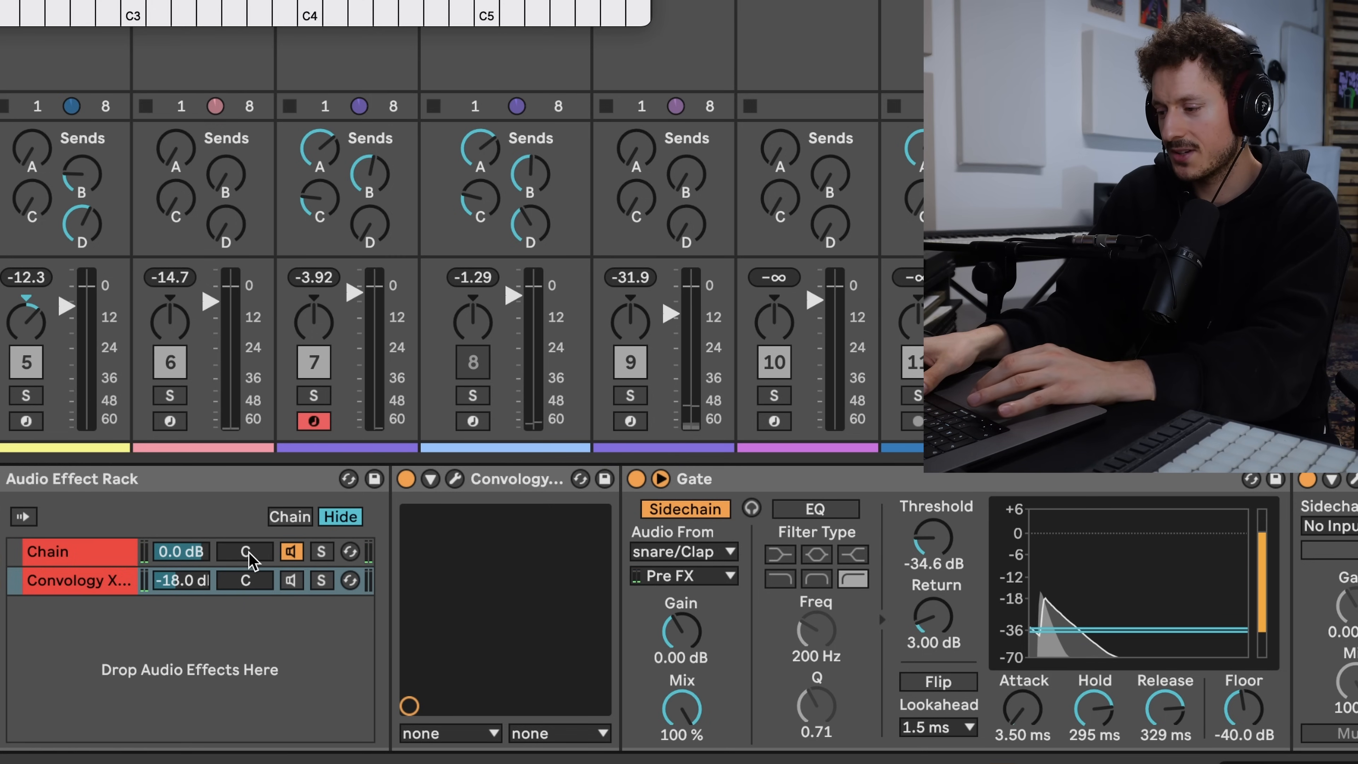
Step: Reactivate the Convology chain in the snare's effect rack and set the Gate's release to 186 ms
left_click(291, 581)
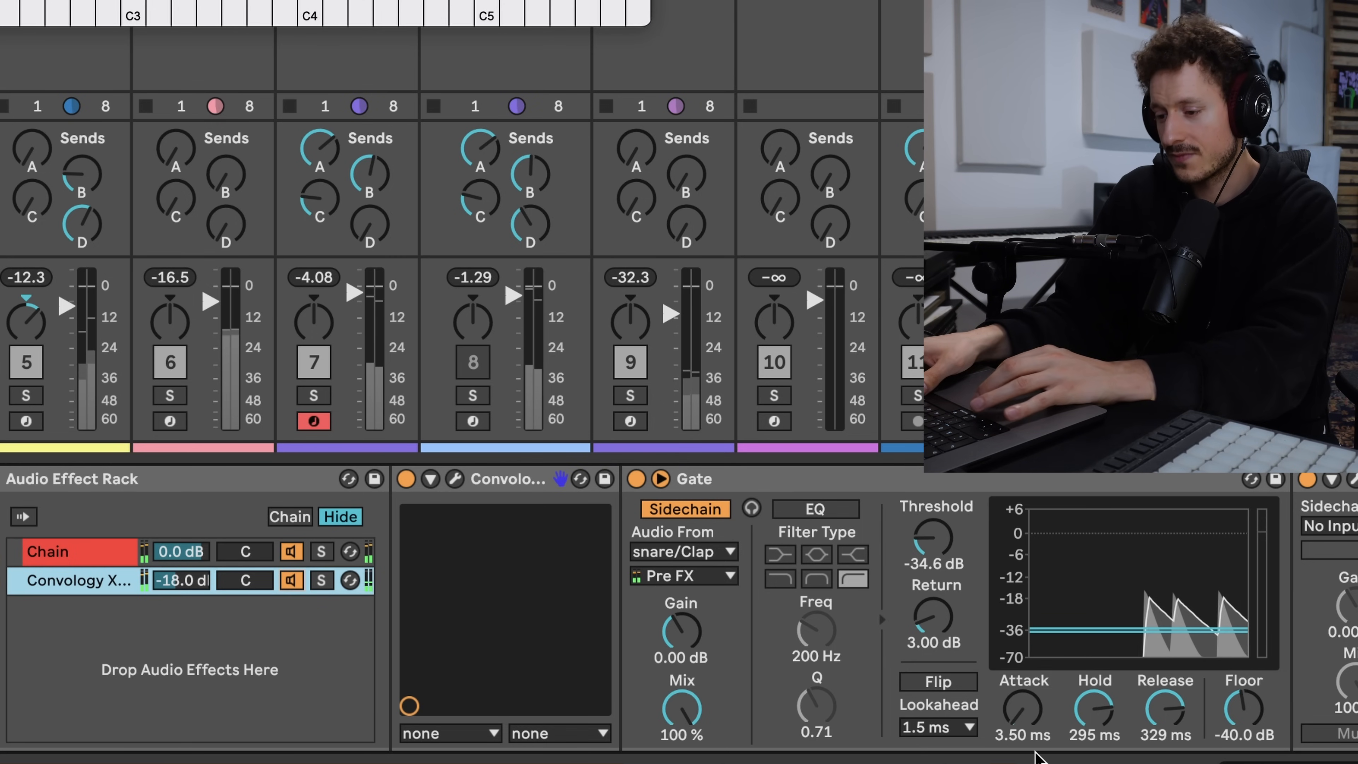
left_click_drag(1165, 708, 1169, 725)
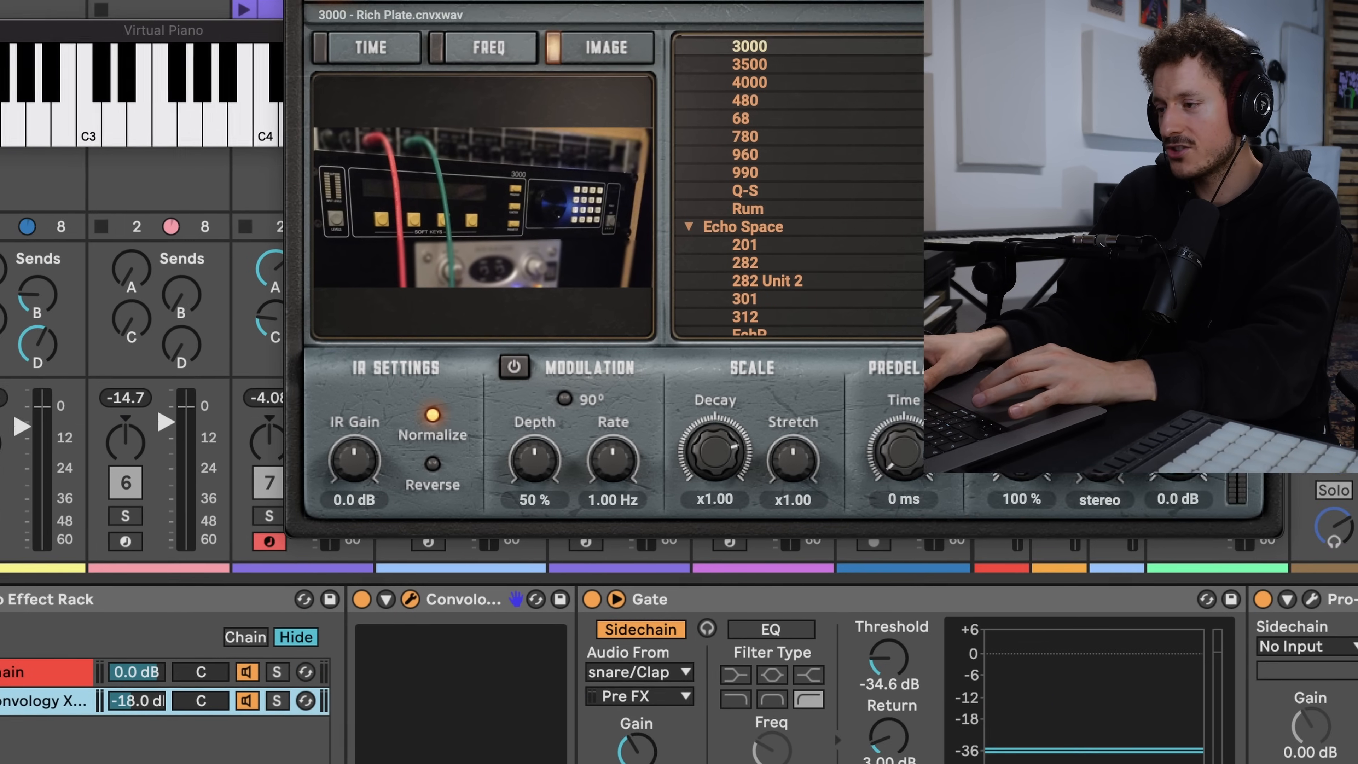
Step: Inspect the 3000 - Rich Plate reverb in Convology XT, close the plug-in window and review the snare's rack and Gate
left_click_drag(629, 49, 88, 4)
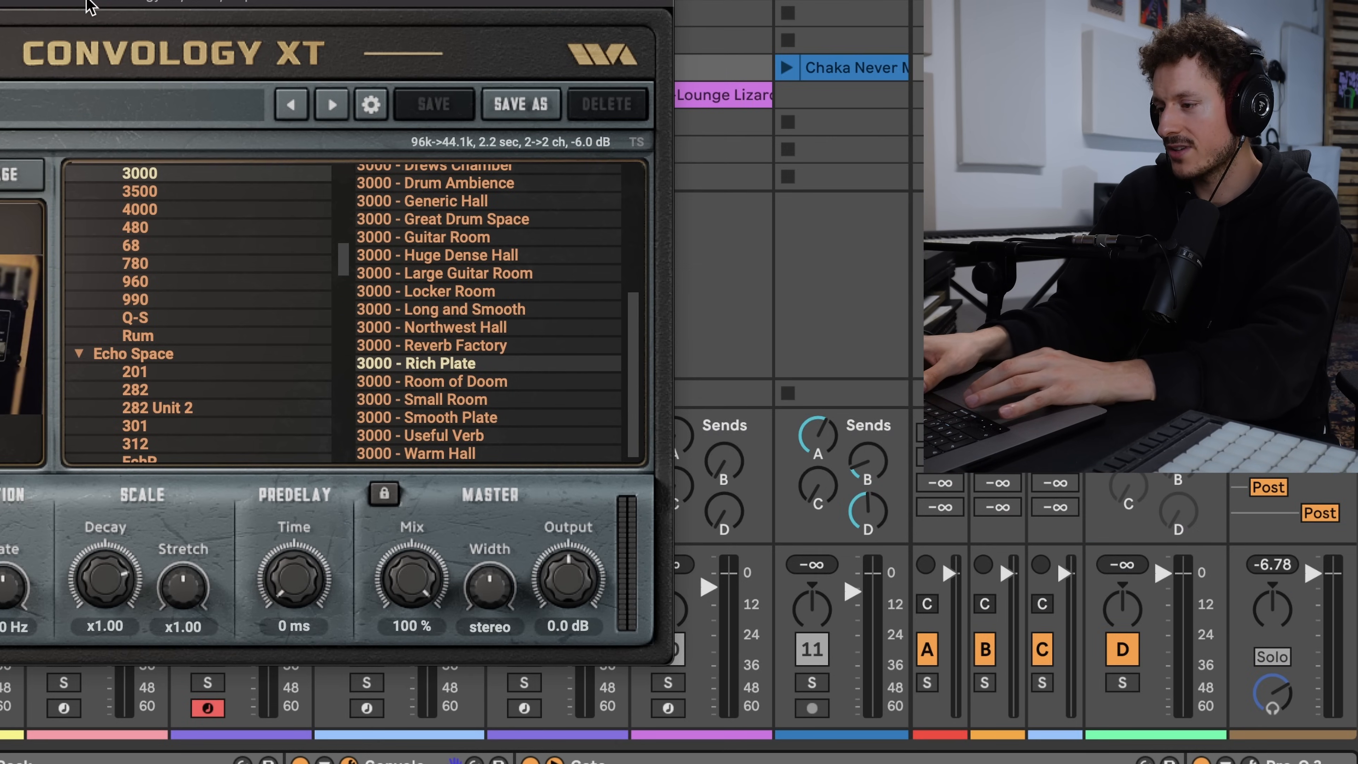
key("super+w")
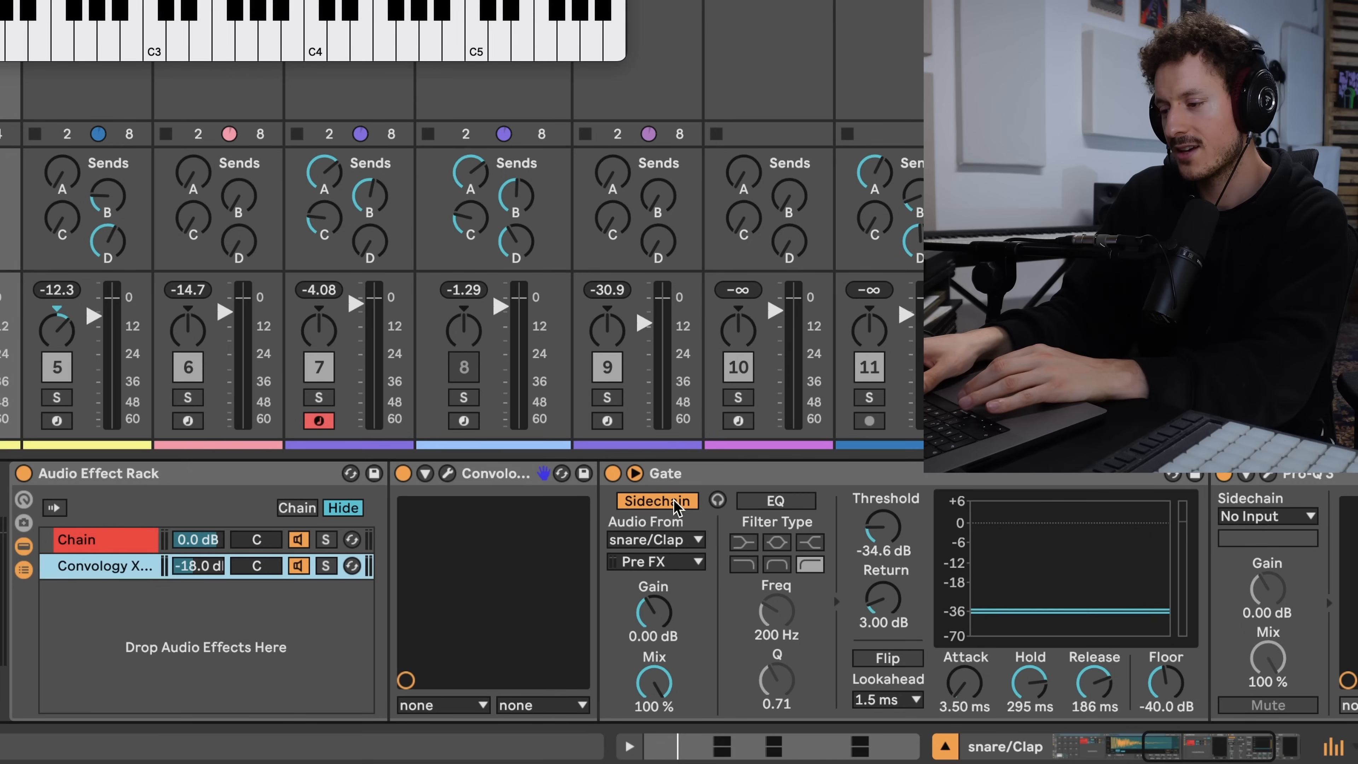
scroll(751, 495, "left", 5)
scroll(777, 545, "right", 4)
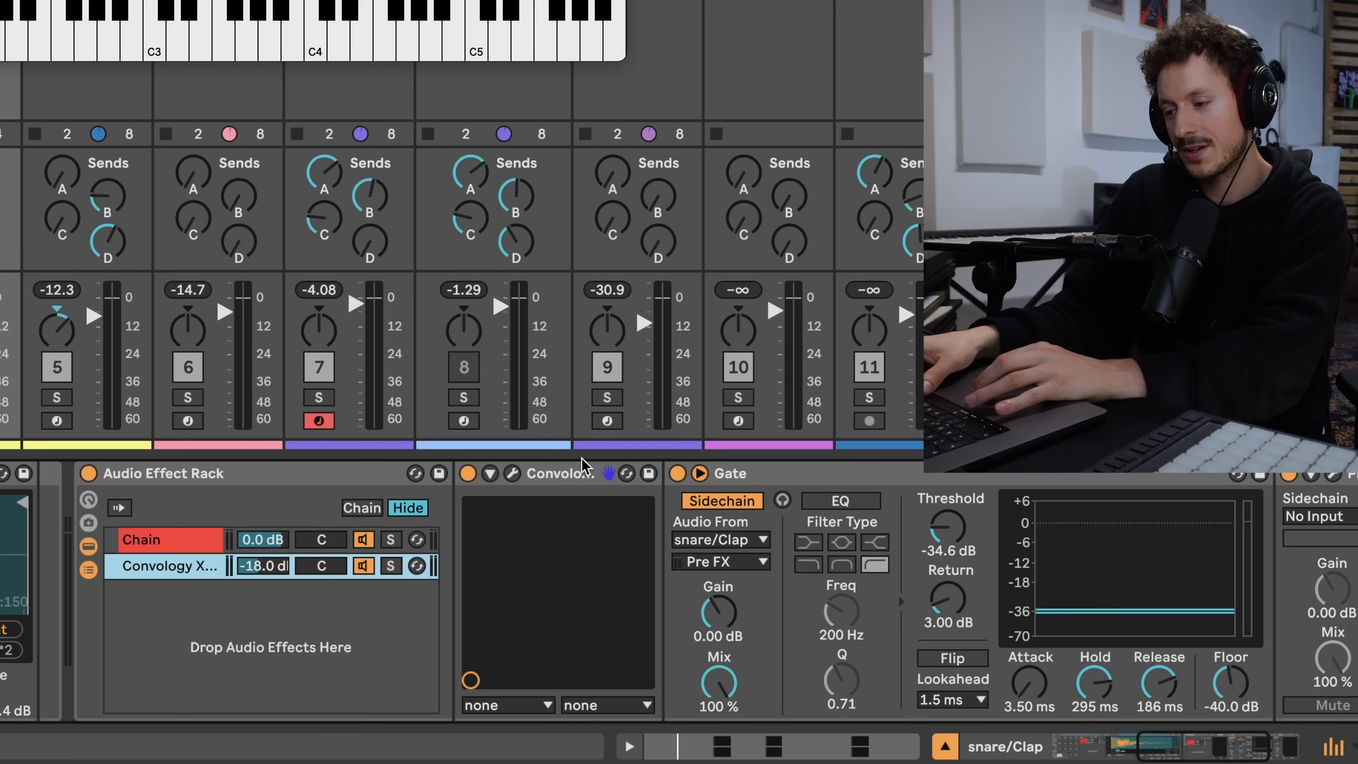
Step: Set the Gate's release to 33.3 ms and hold to 82.4 ms, and compare the snare with the Convology chain off and on
key("space")
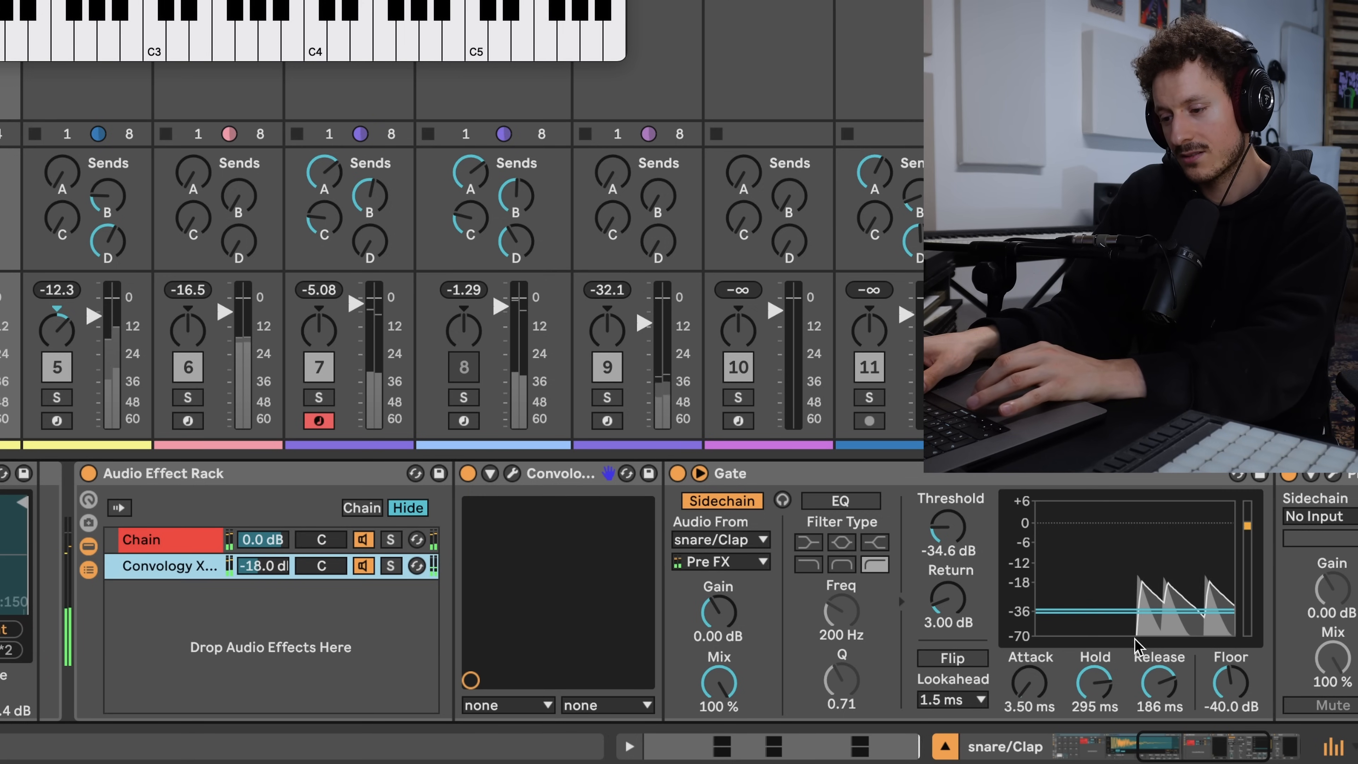
left_click_drag(1159, 682, 1159, 737)
left_click_drag(1099, 683, 1100, 718)
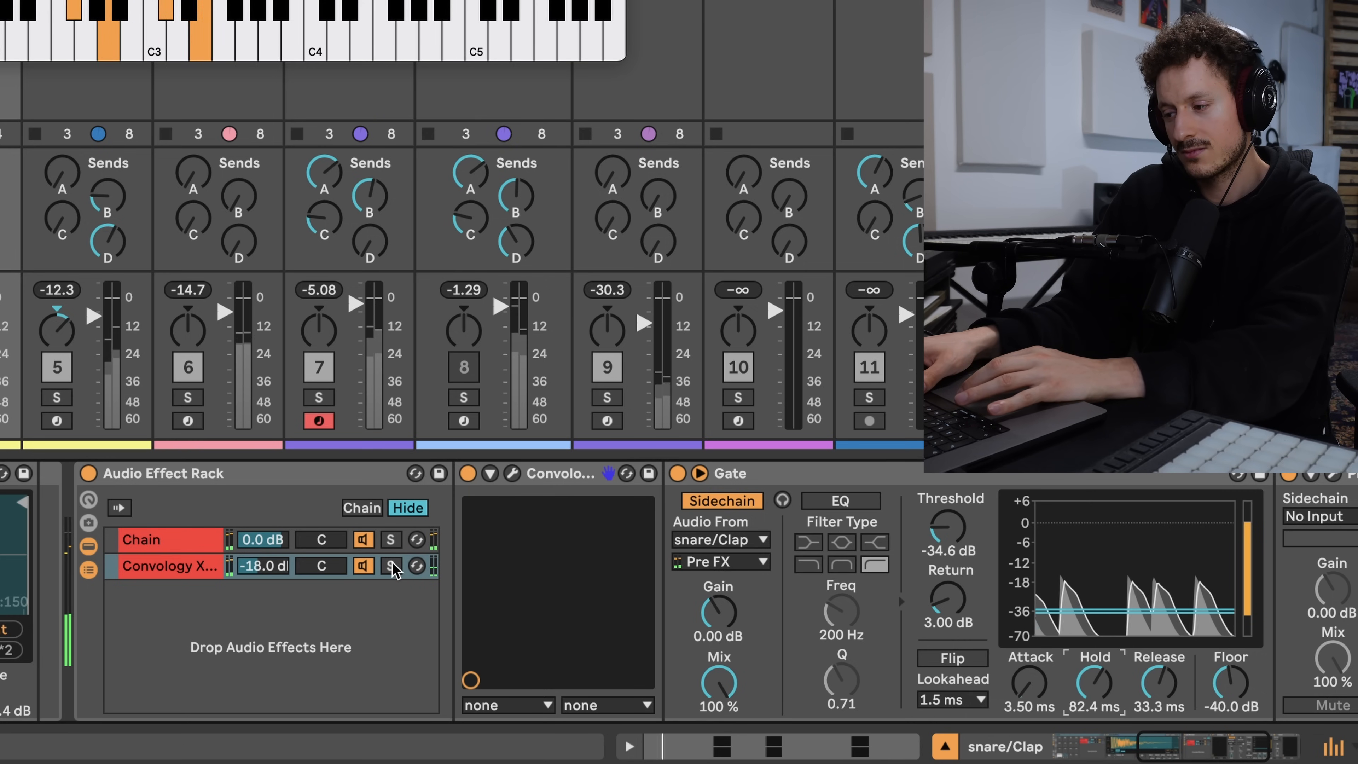
left_click(364, 566)
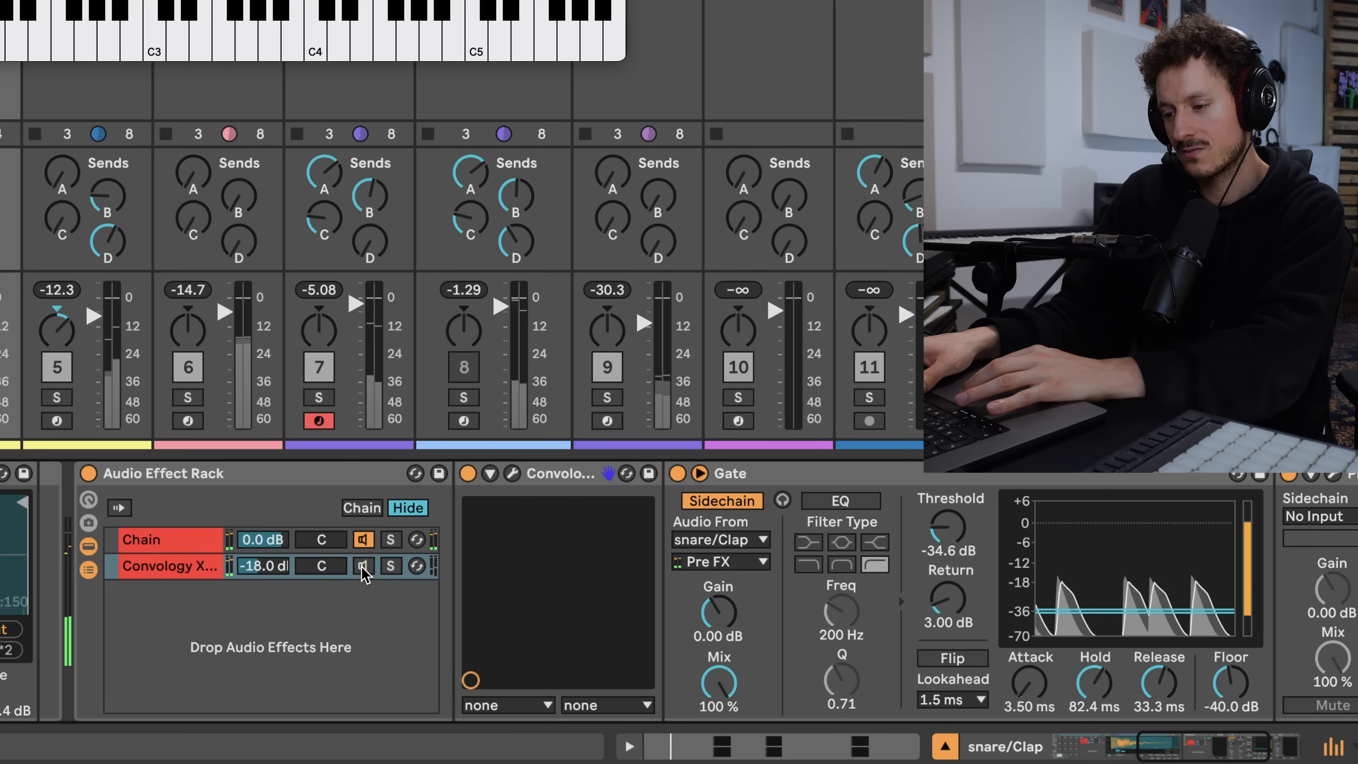
left_click(363, 566)
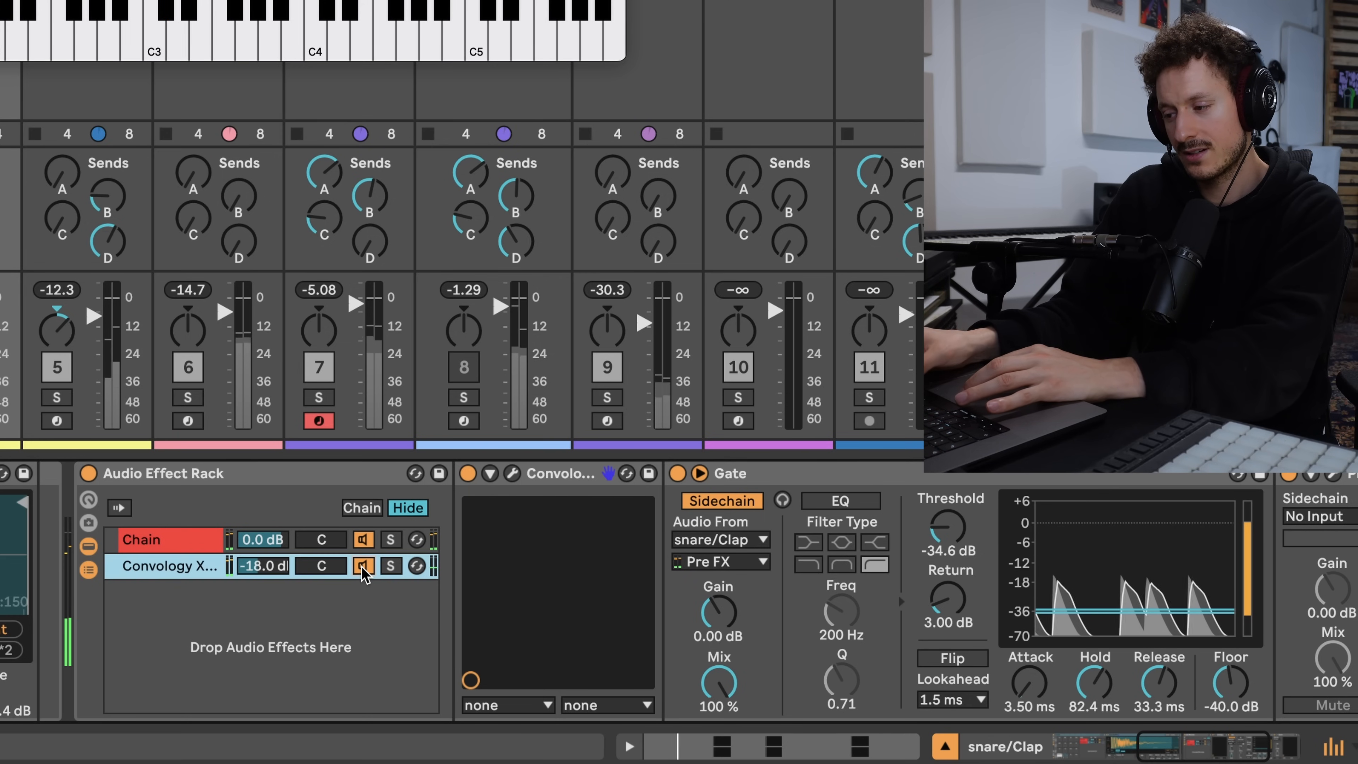
Step: Set the Gate's hold to 418 ms and release to 237 ms, and compare the full beat with the Convology chain off and on
left_click_drag(1086, 675, 1085, 651)
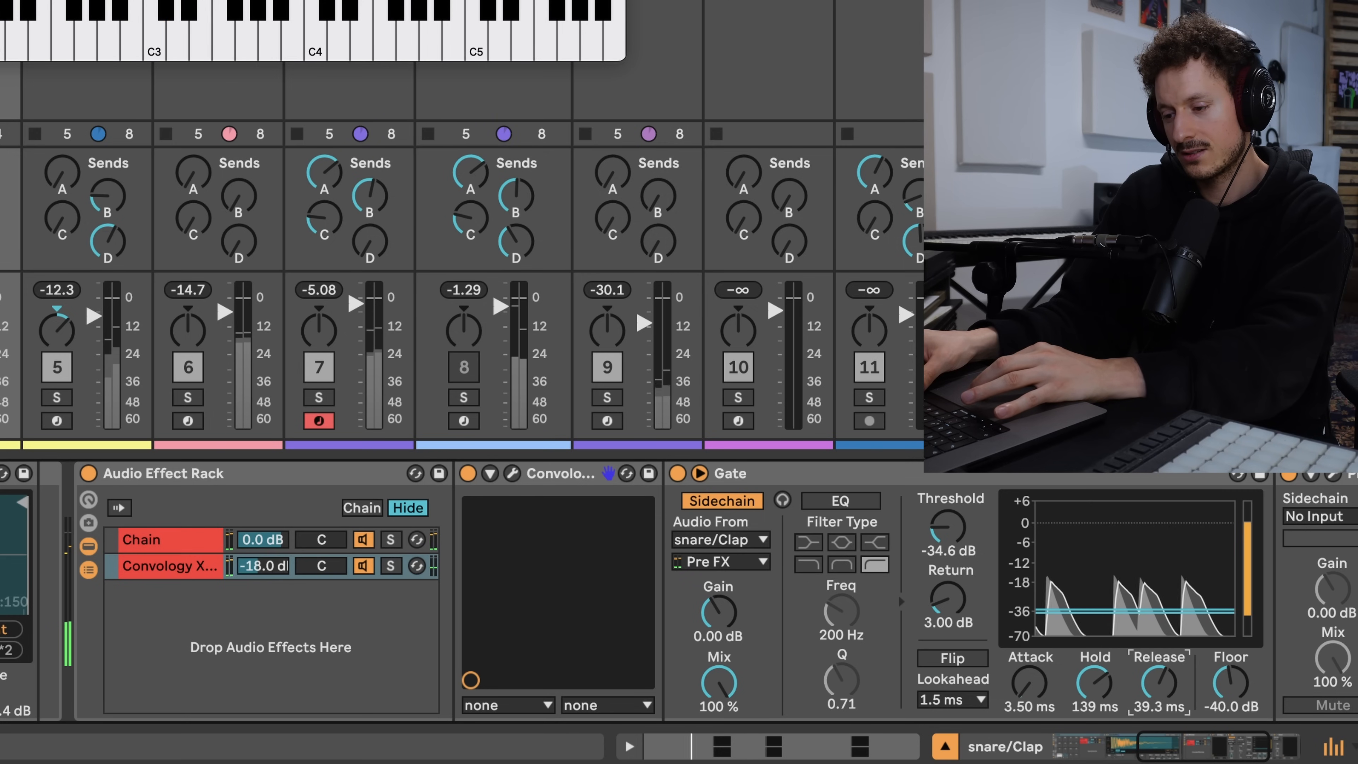
left_click_drag(1150, 690, 1102, 663)
left_click(1142, 690)
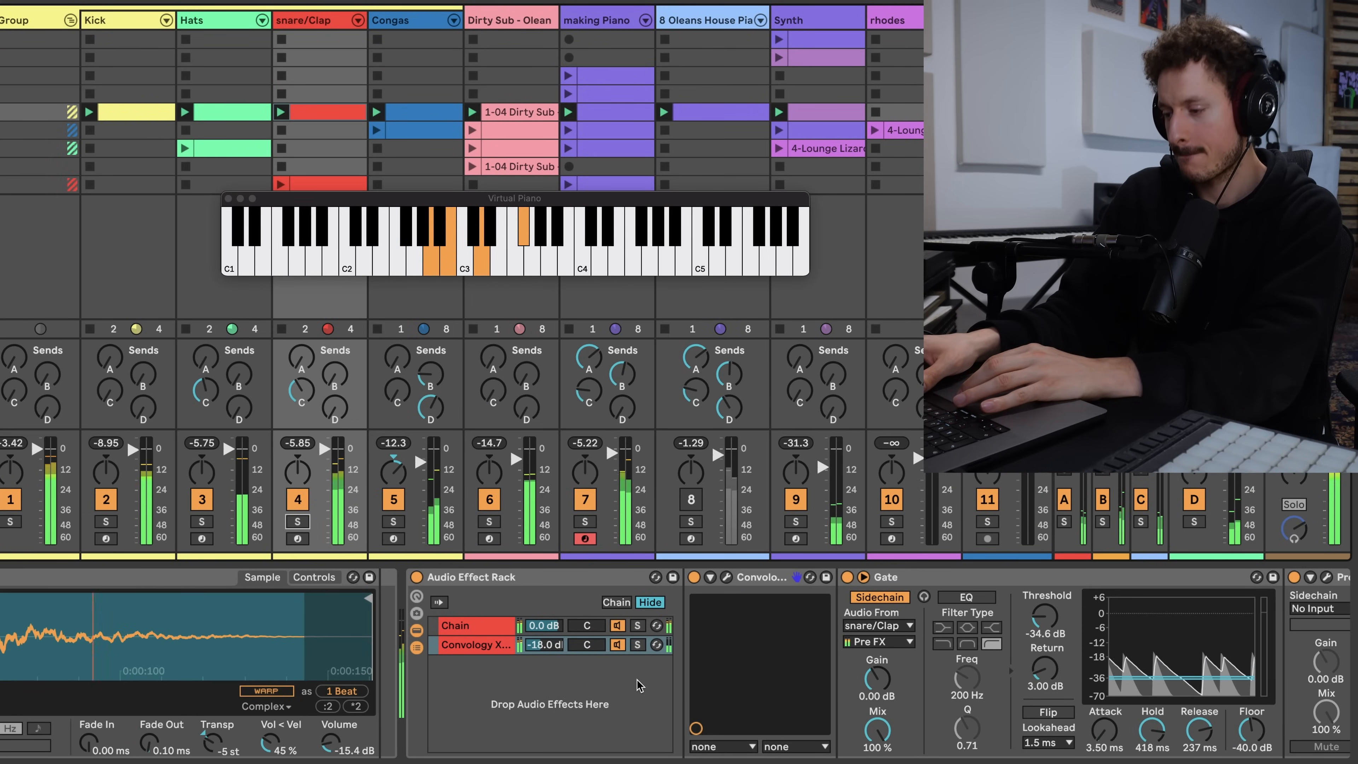
left_click(618, 646)
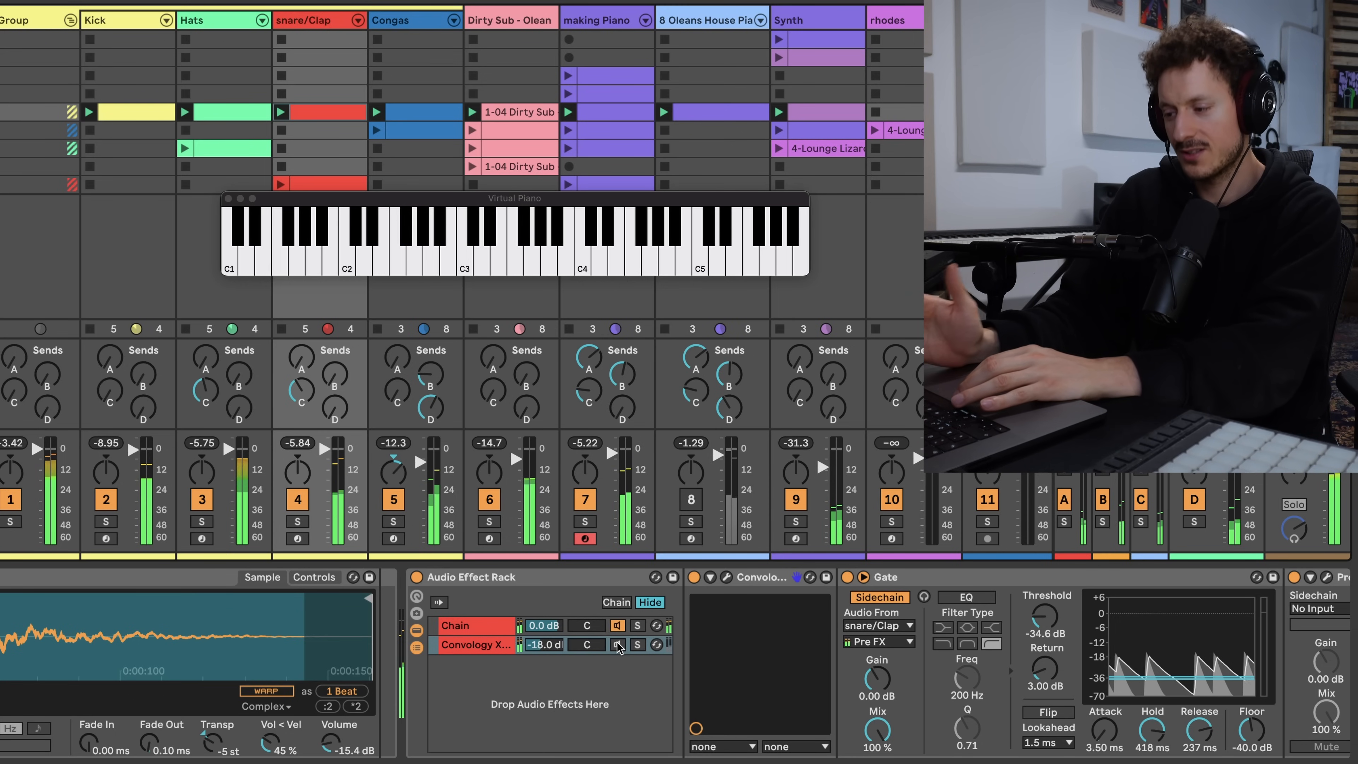
left_click(618, 645)
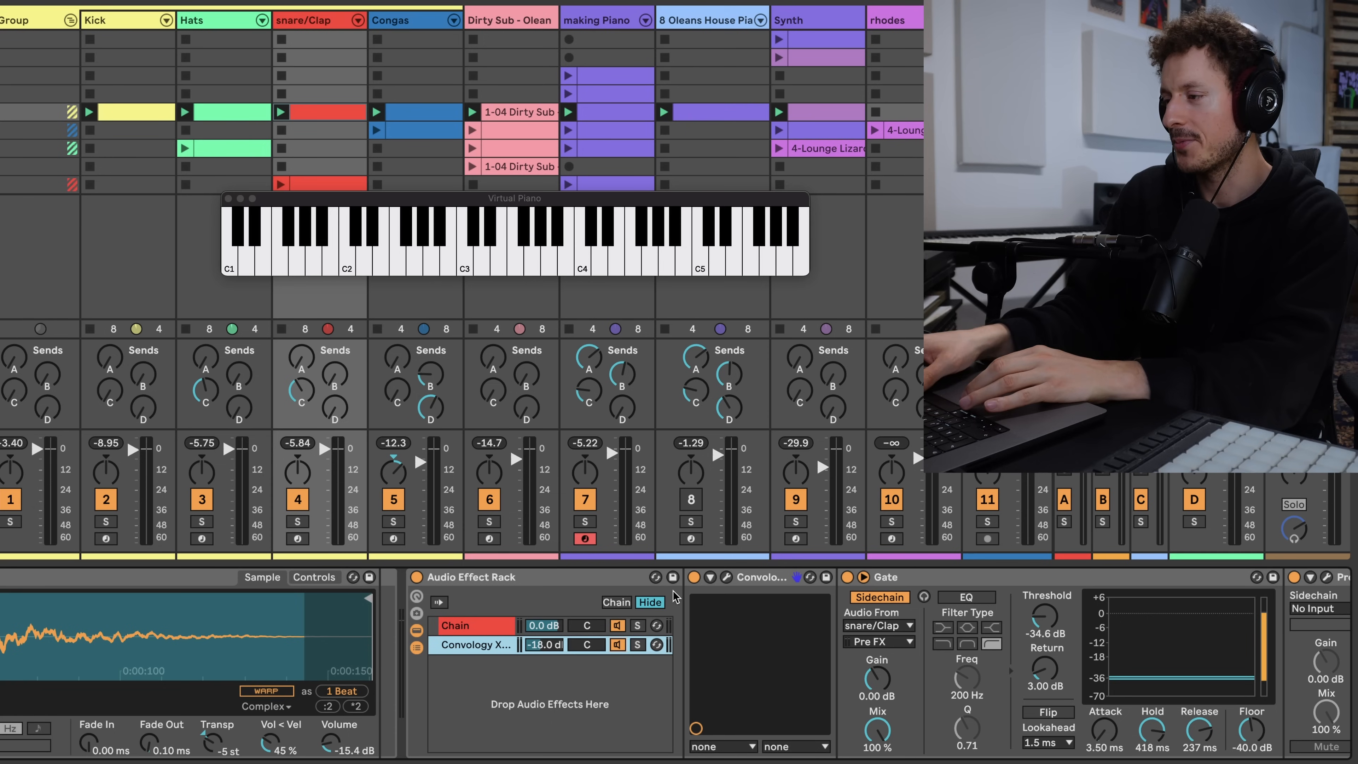
Step: Solo the Congas track, open its playing clip and examine the Conga 015 and Conga 017 note rows by selecting each in turn
left_click(393, 522)
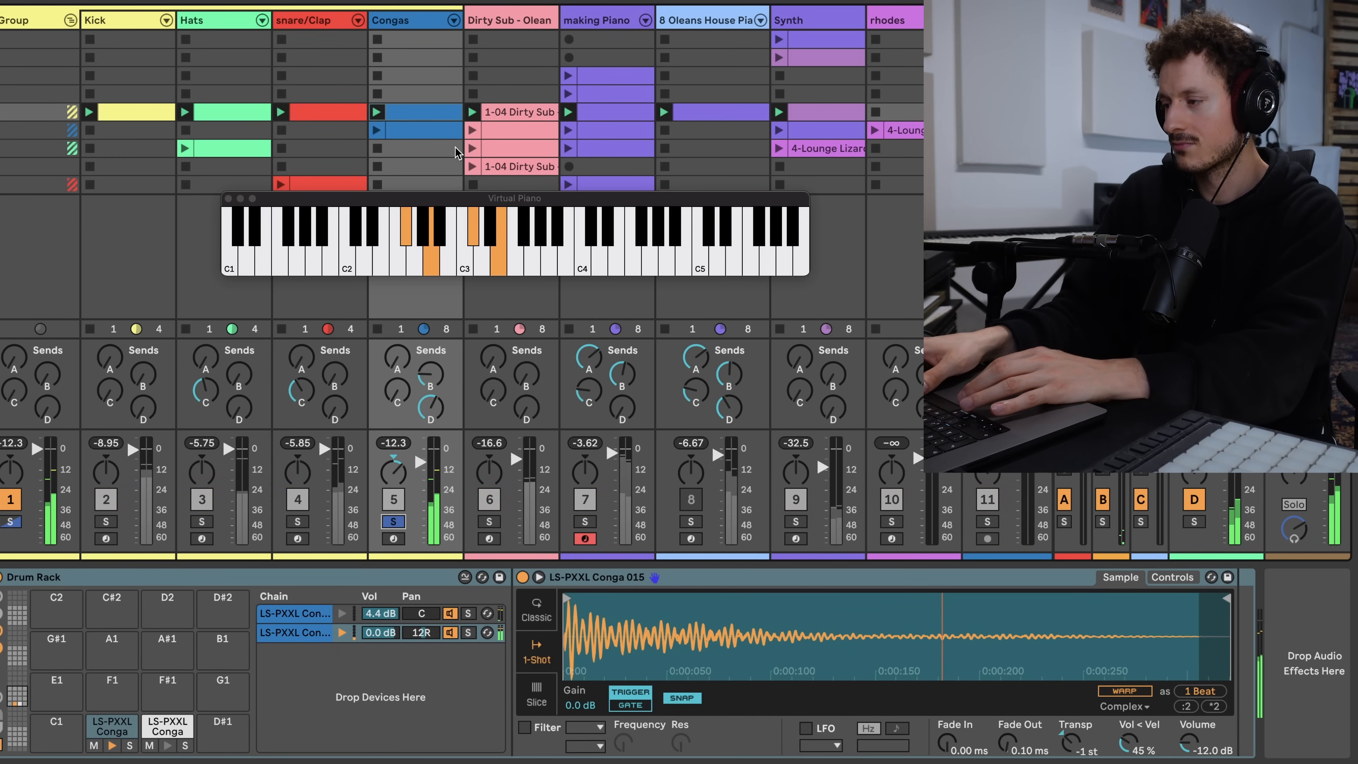
double_click(424, 113)
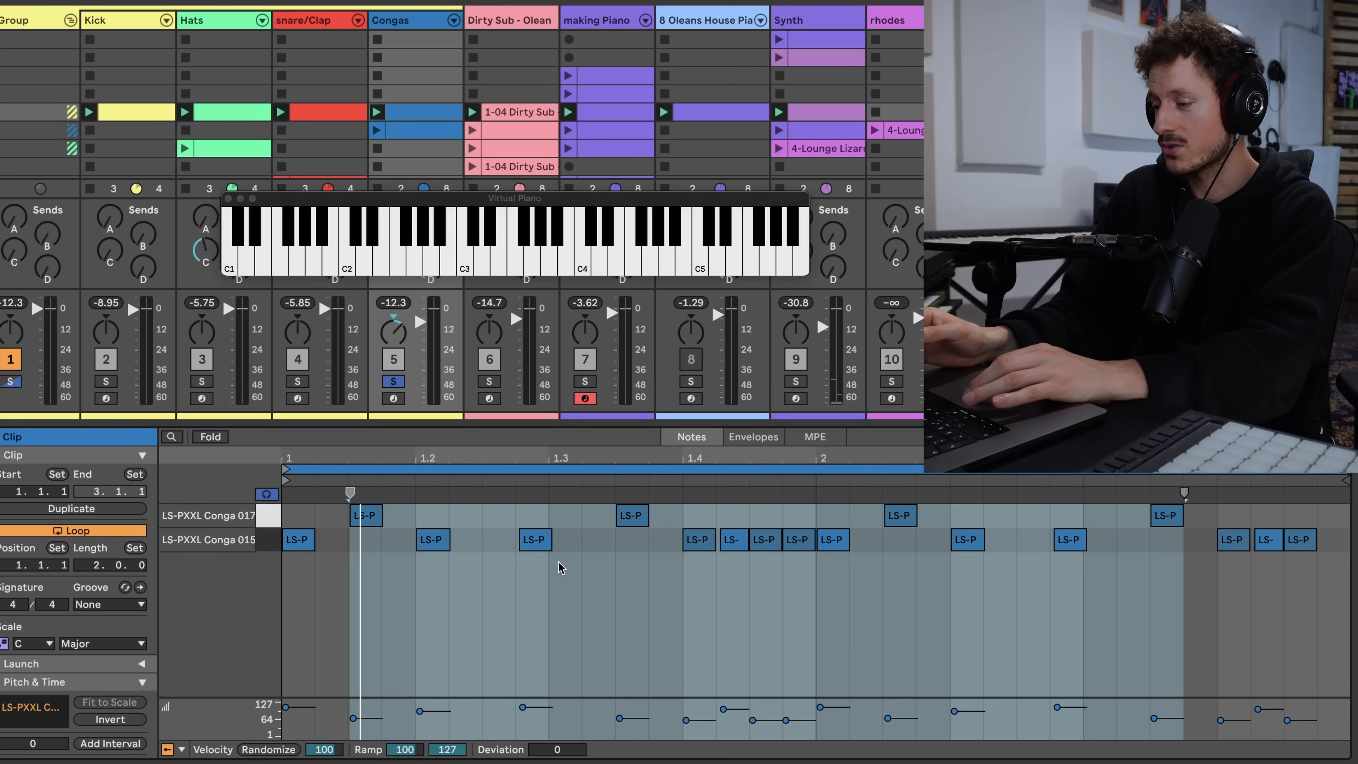
left_click(271, 547)
left_click(265, 527)
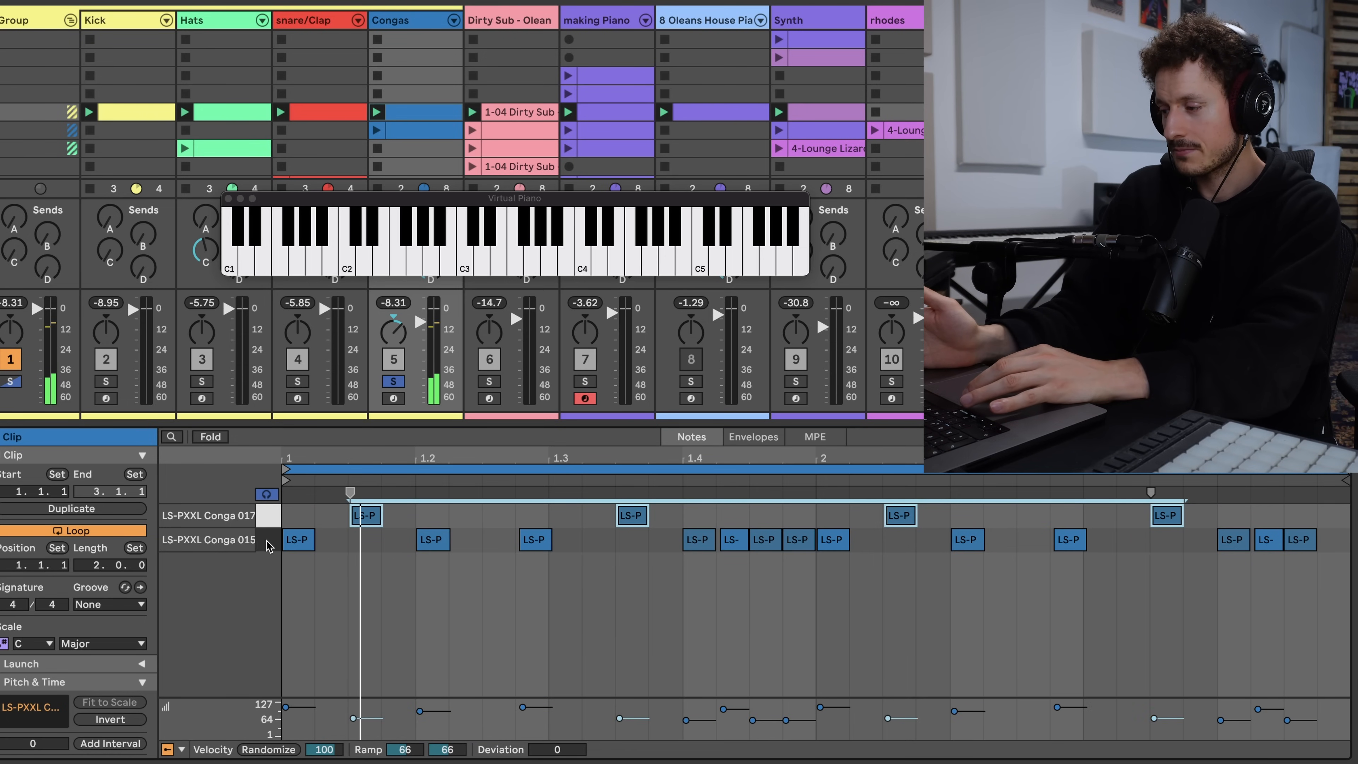
left_click(266, 541)
left_click(267, 524)
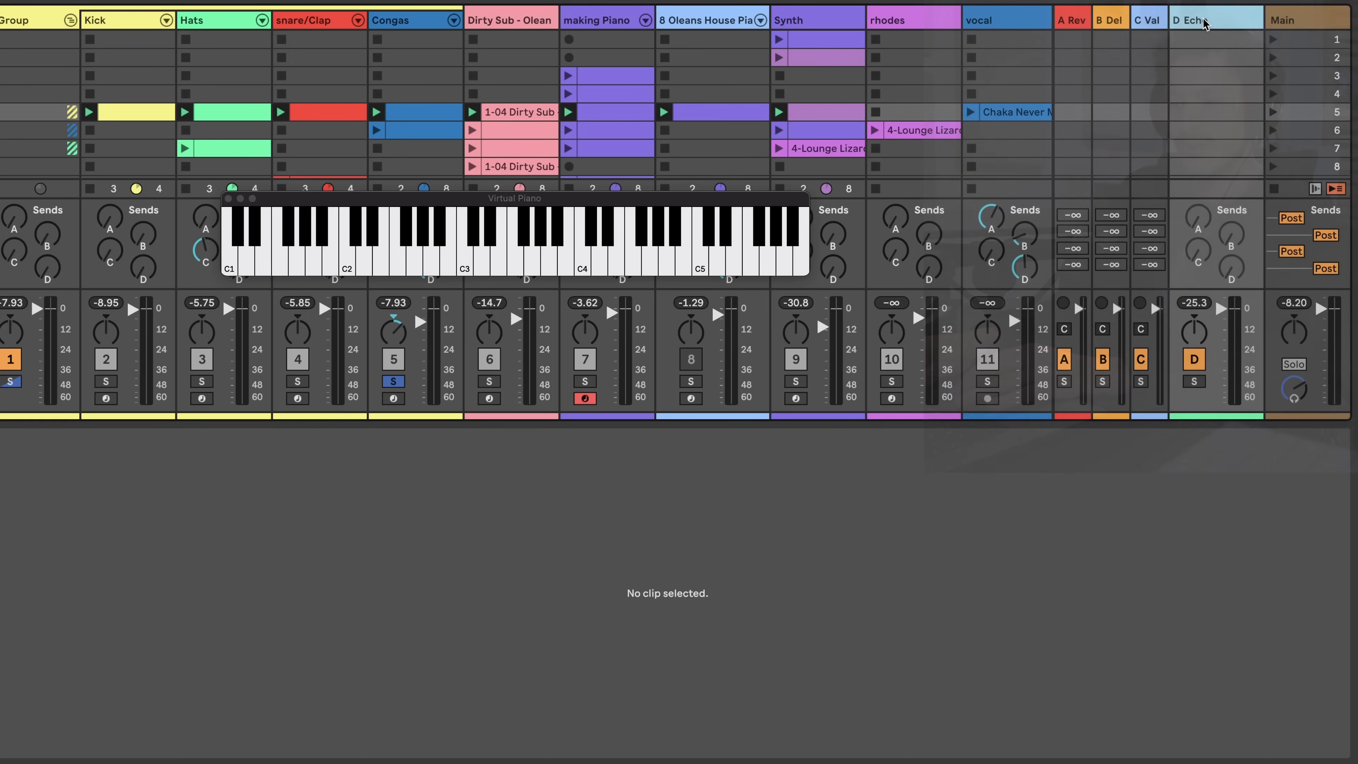
Step: Show the Echo device on the D Echo return and play the soloed Congas while trying their send D level
left_click(1203, 20)
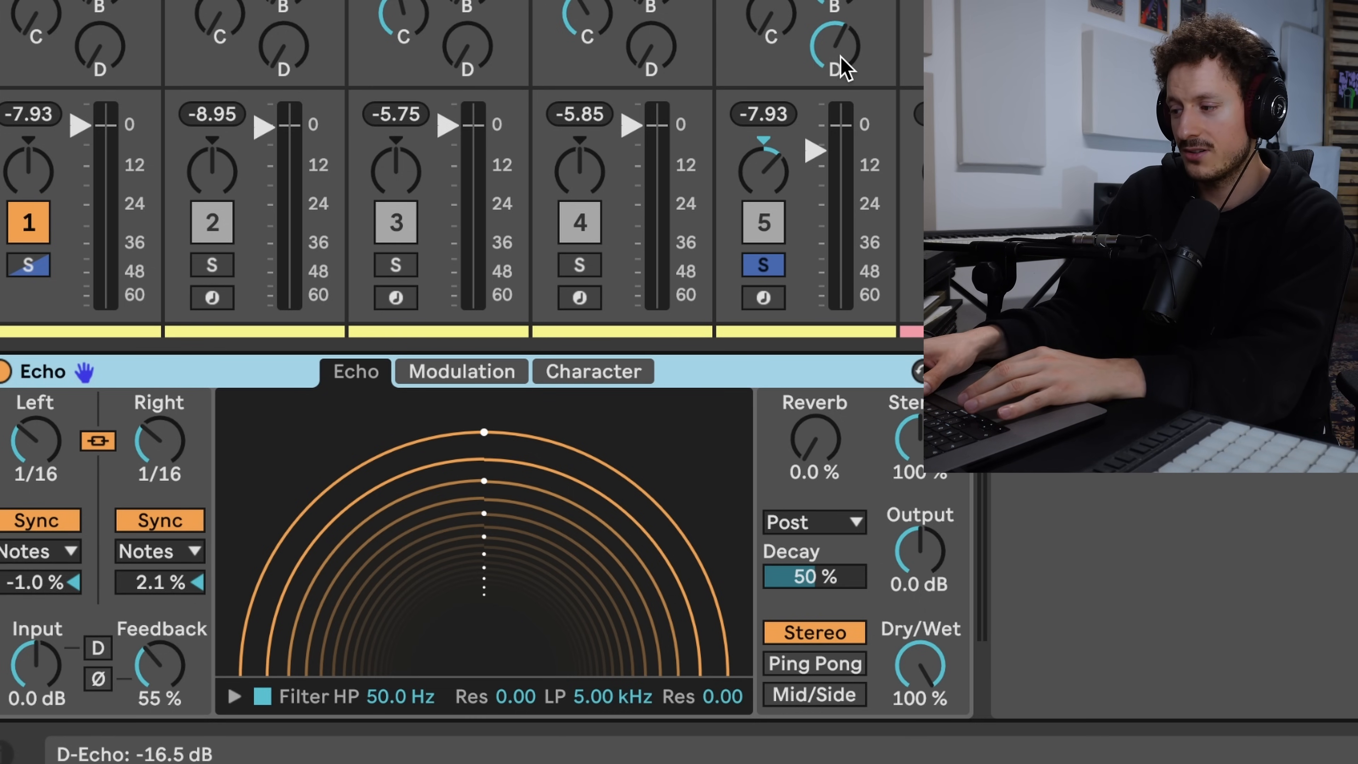
key("space")
mouse_move(837, 53)
left_mouse_down()
mouse_move(837, 161)
mouse_move(838, 52)
left_mouse_up()
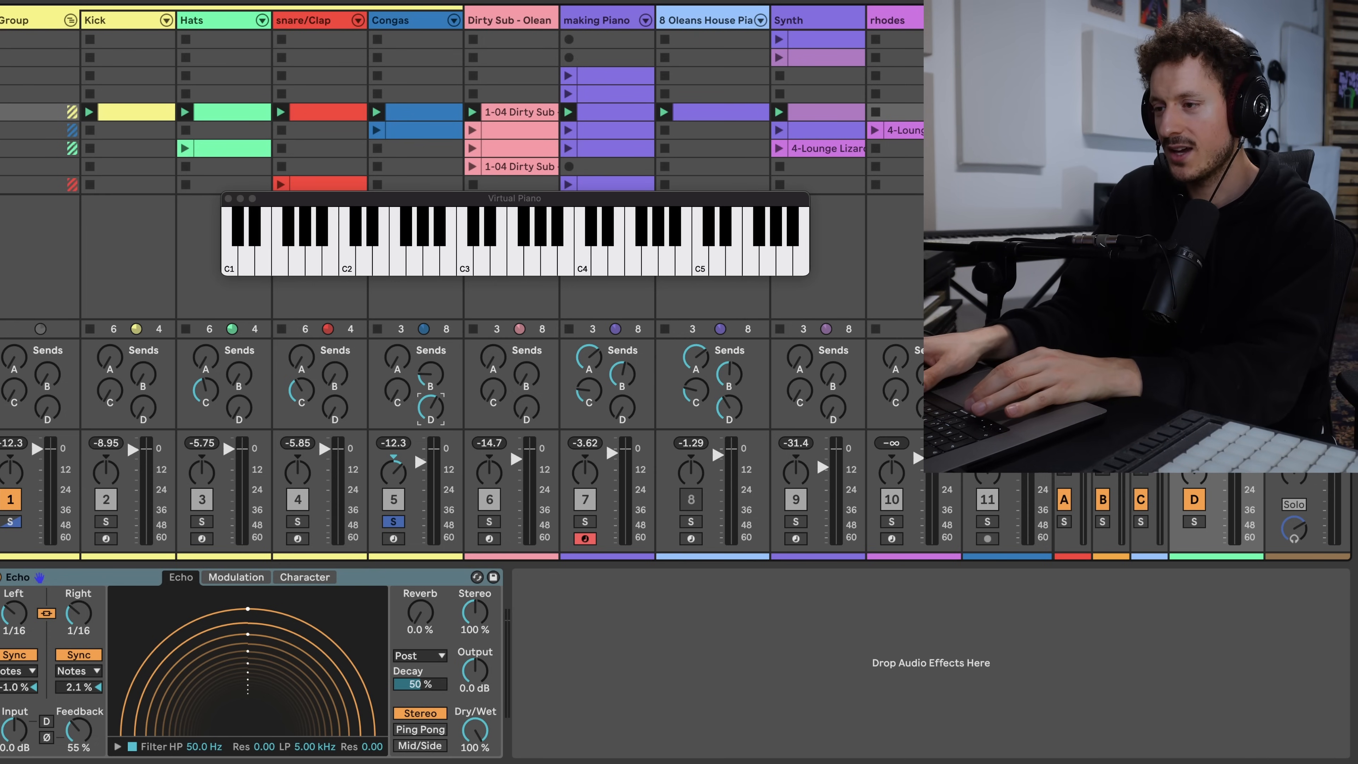
Step: Show the Delay device on the B return and unsolo the Congas track
left_click(1111, 21)
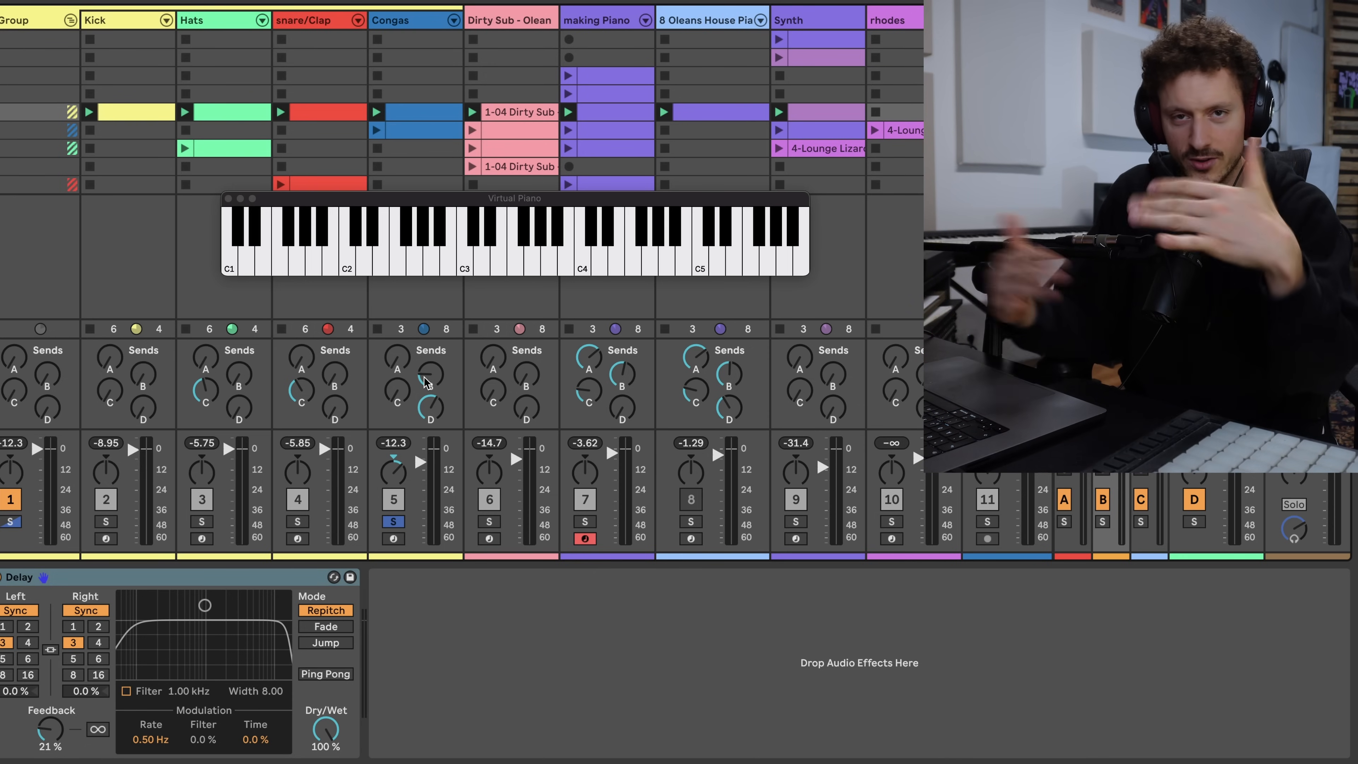
left_click(393, 522)
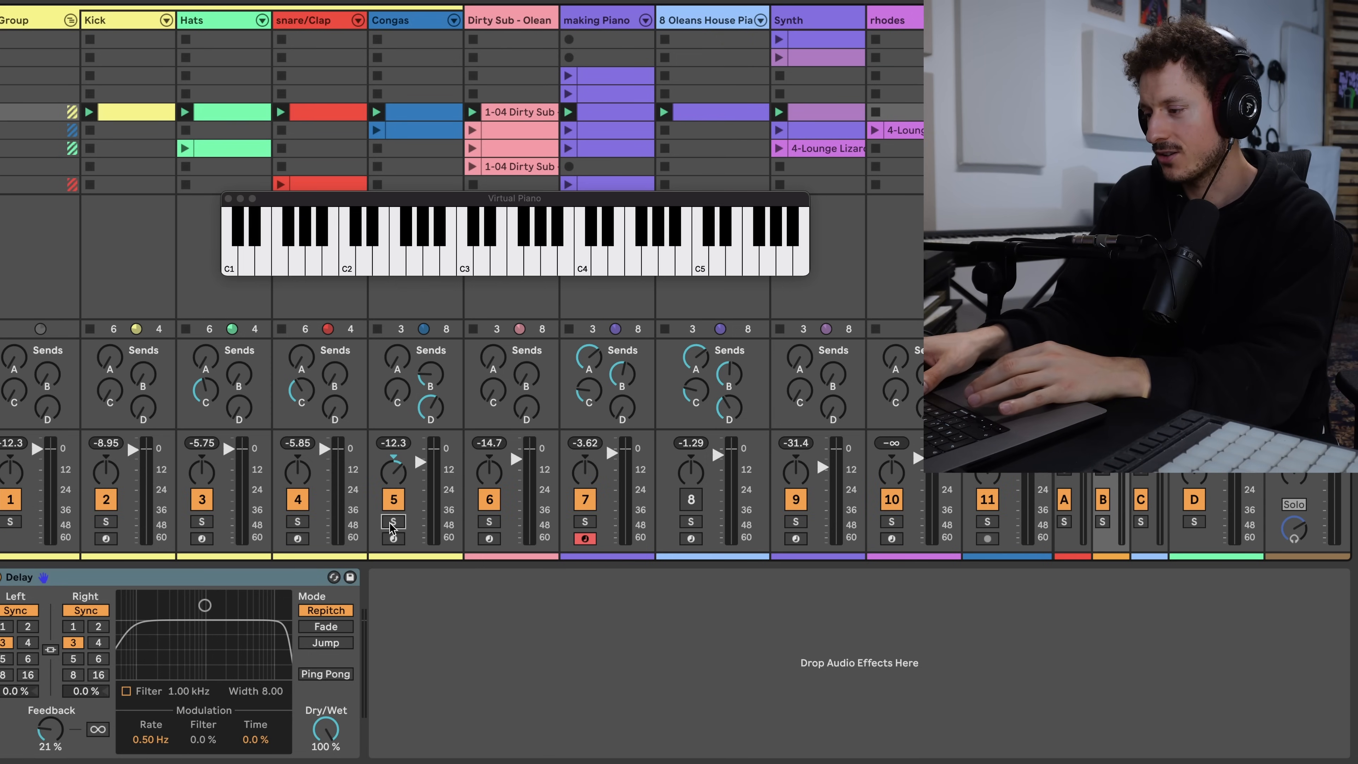
Step: Play the full beat, compare it with the Congas track off and on, and try the Congas' send D level
key("space")
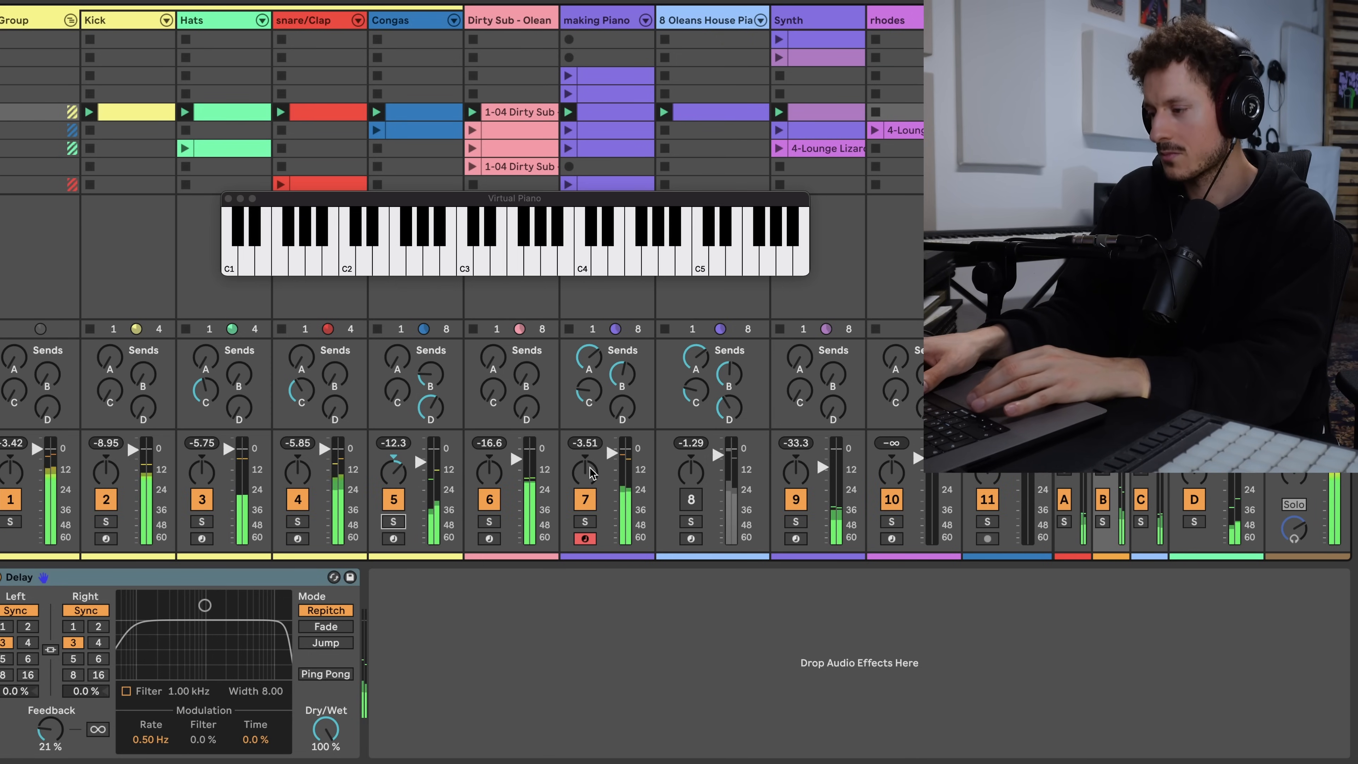
left_click(393, 500)
left_click(393, 500)
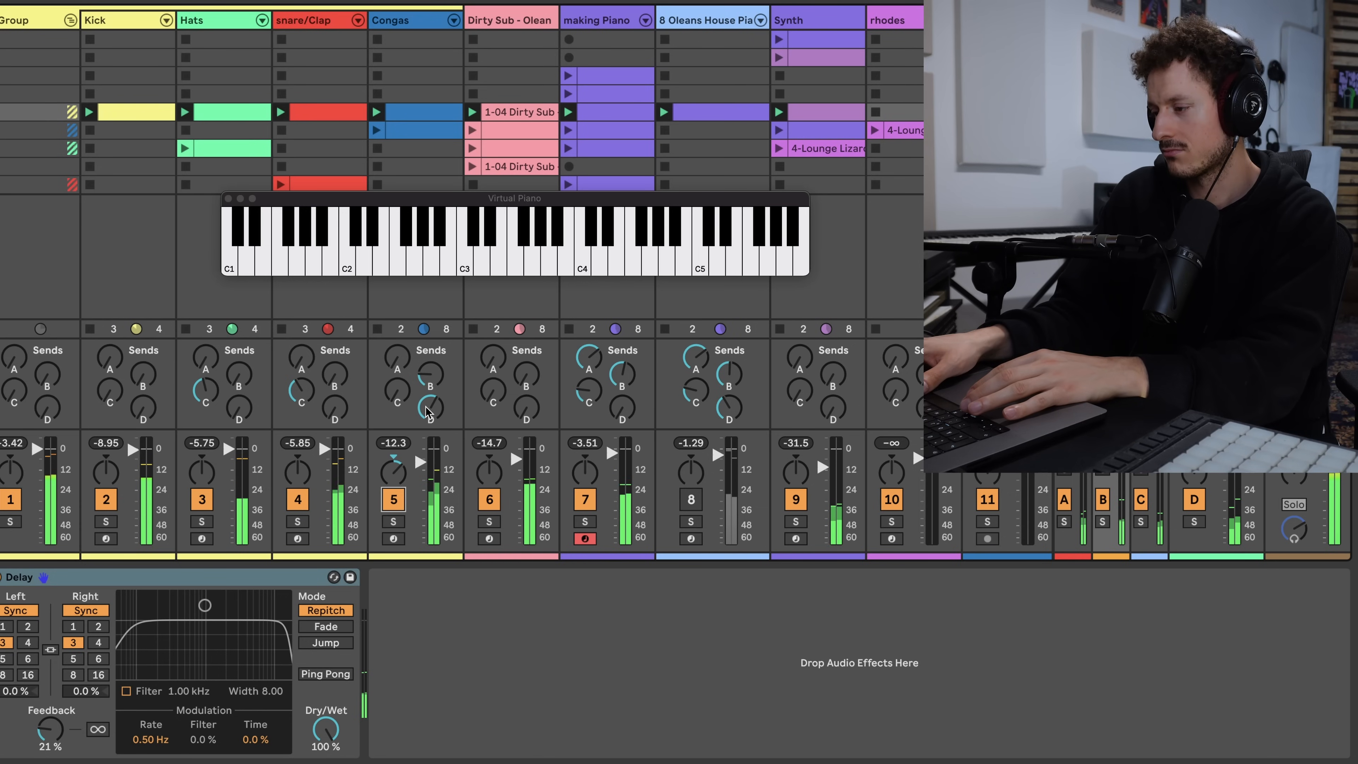
left_click_drag(423, 412, 423, 481)
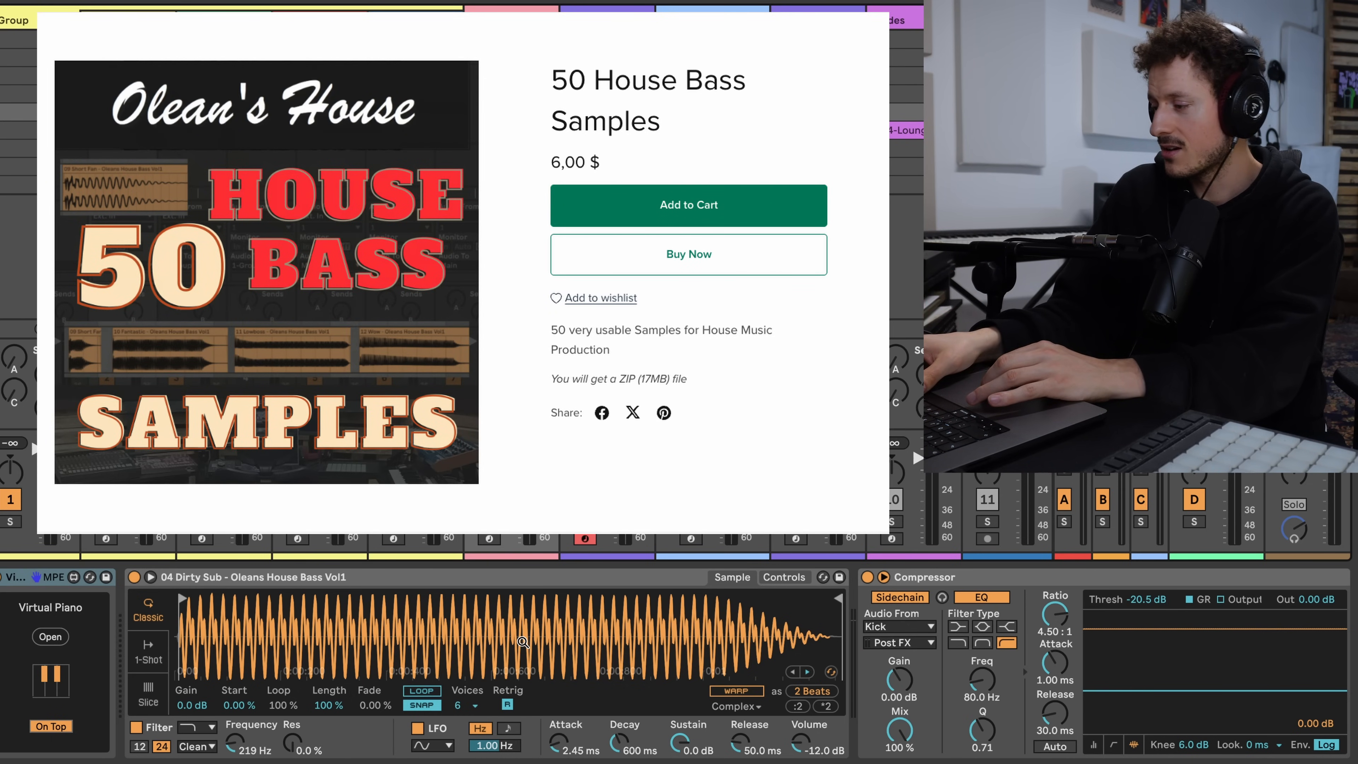
Step: Examine the Dirty Sub track's Compressor, Audio Effect Rack and bass sampler, and show the sampler's envelope and LFO controls
scroll(523, 642, "right", 3)
scroll(523, 642, "right", 15)
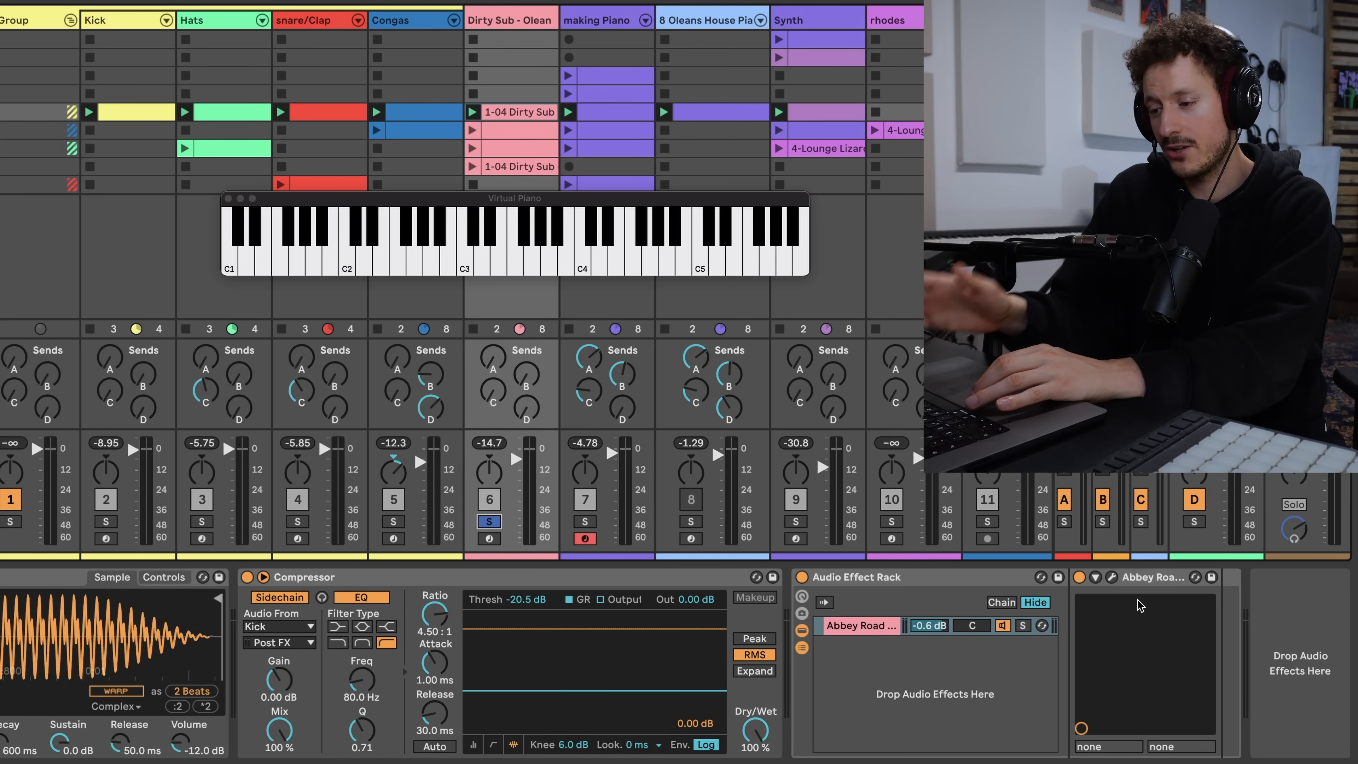
scroll(1137, 605, "left", 3)
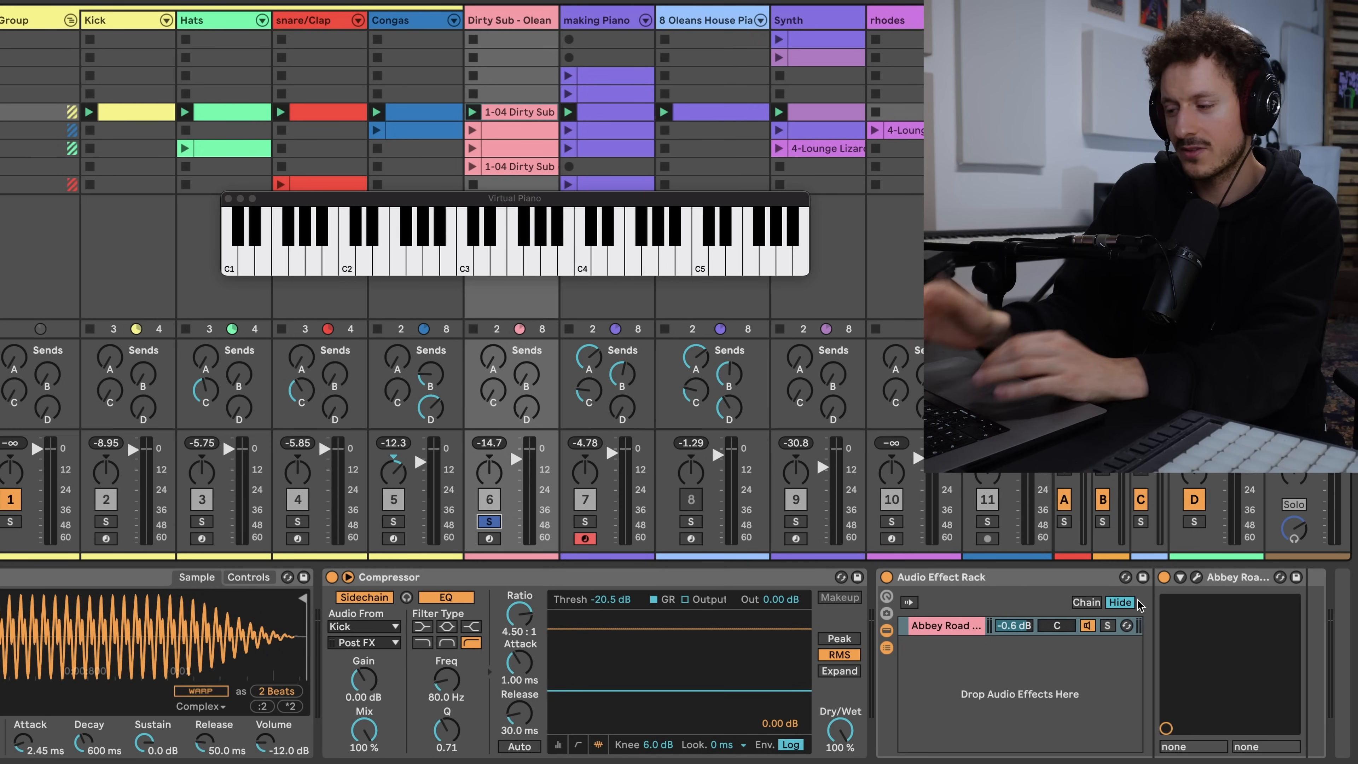
scroll(1138, 604, "left", 12)
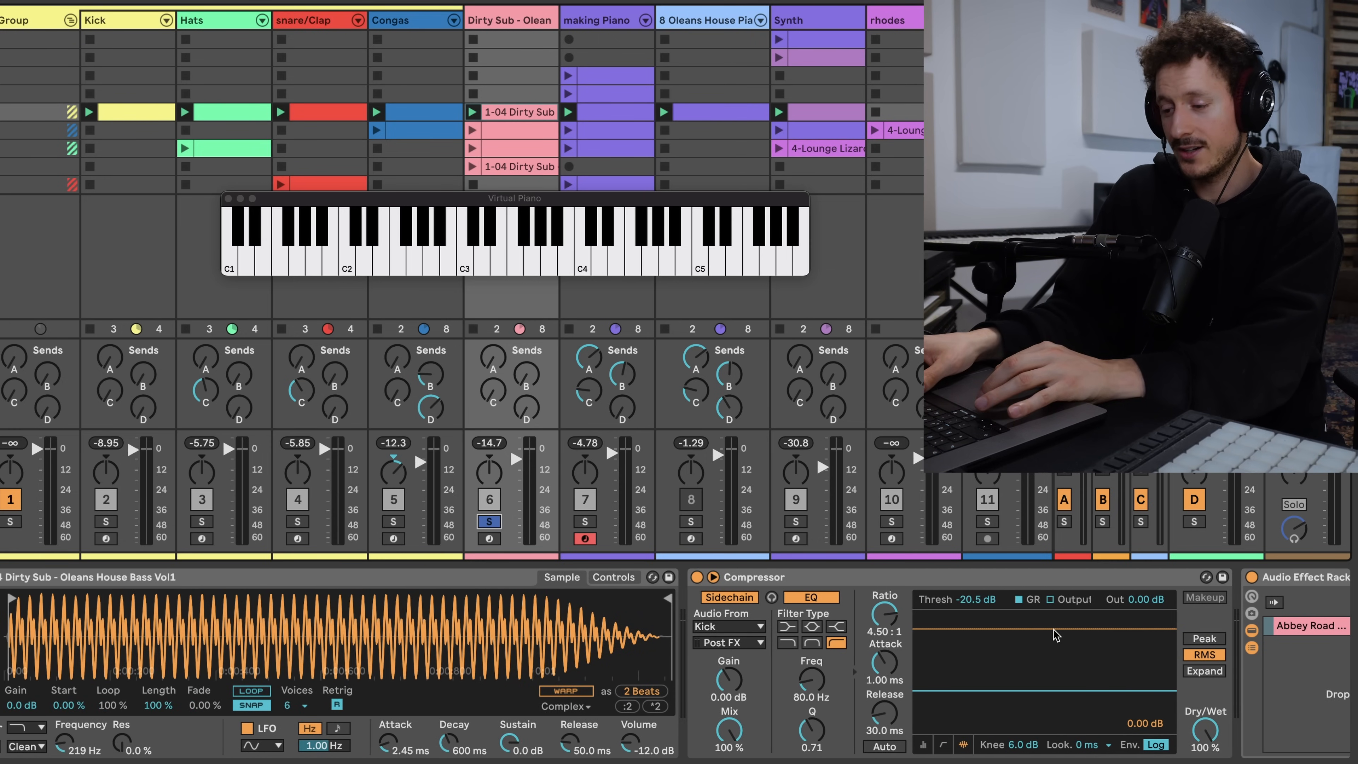
scroll(1037, 658, "left", 6)
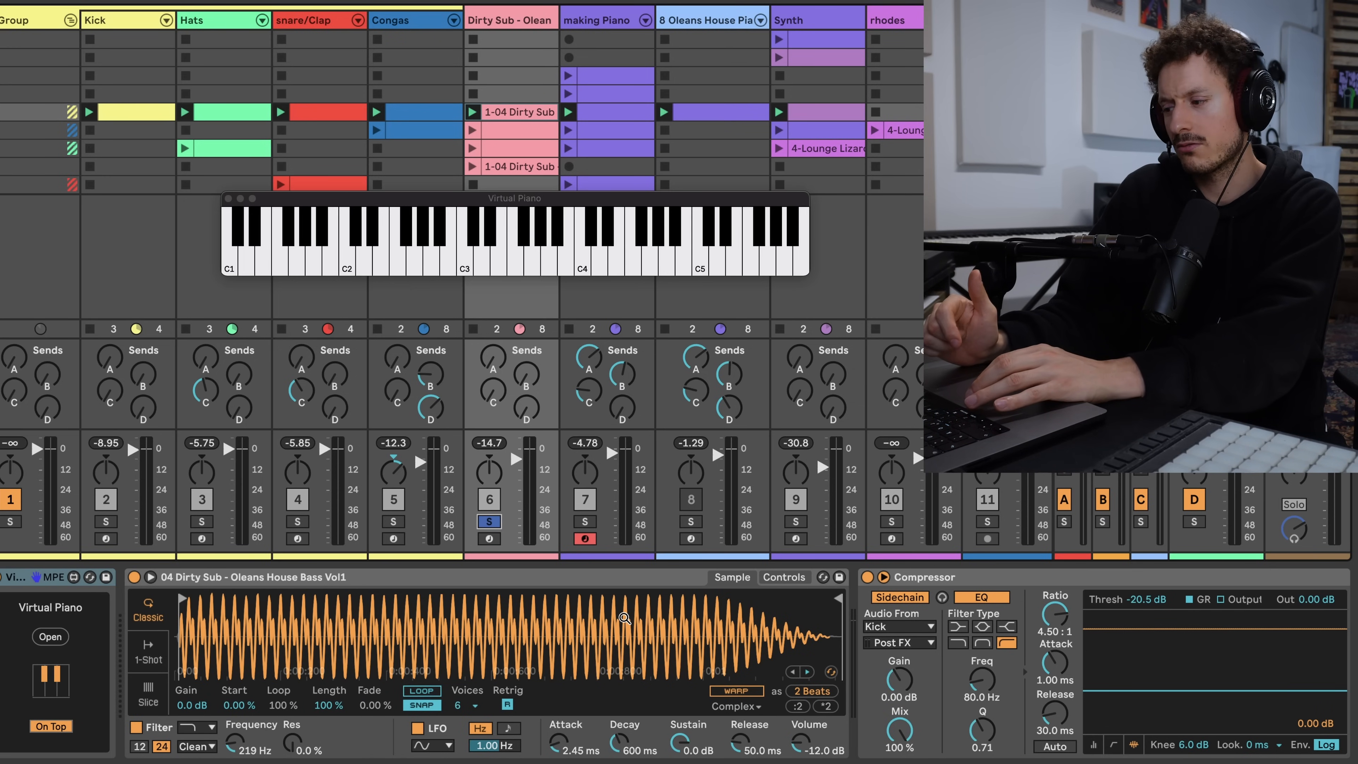
left_click(782, 577)
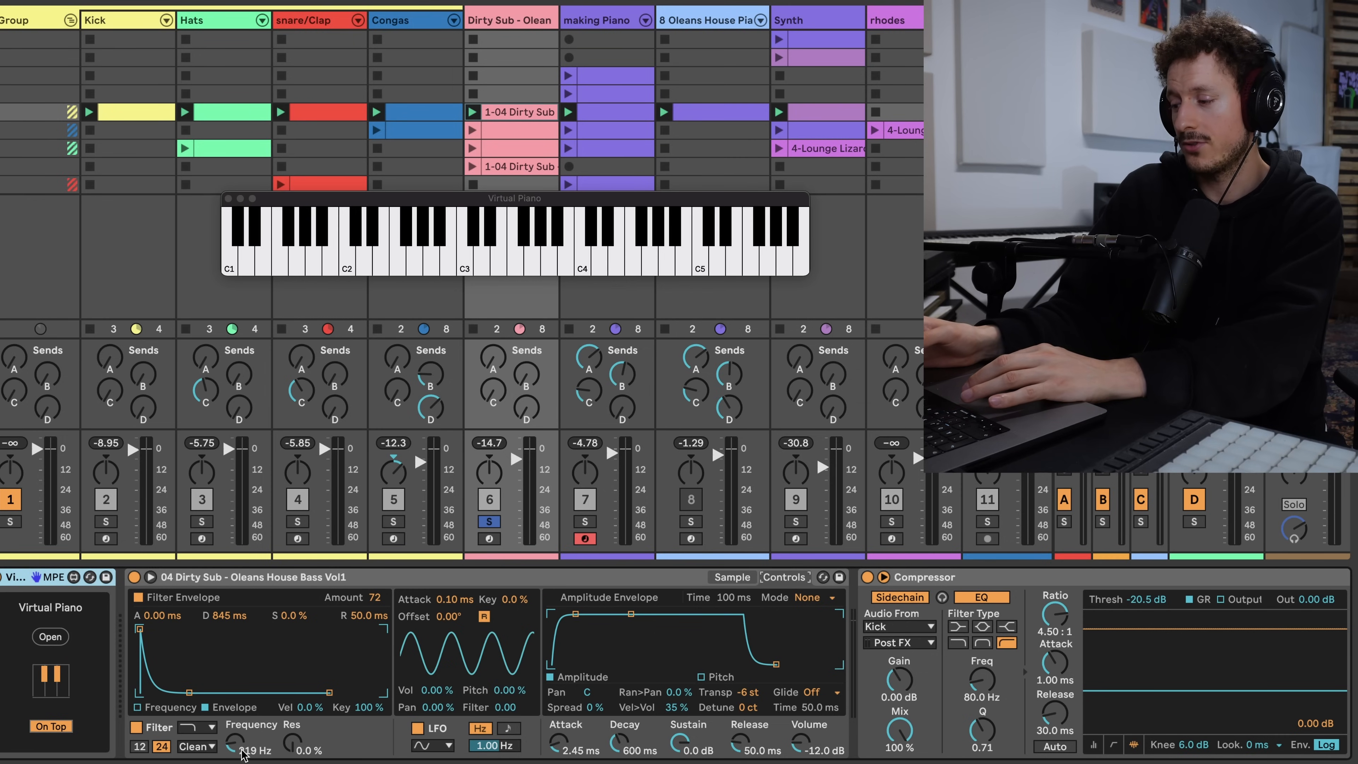
Step: Solo the drum group along with the bass and open the playing 1-04 Dirty Sub clip's notes
left_click(10, 522)
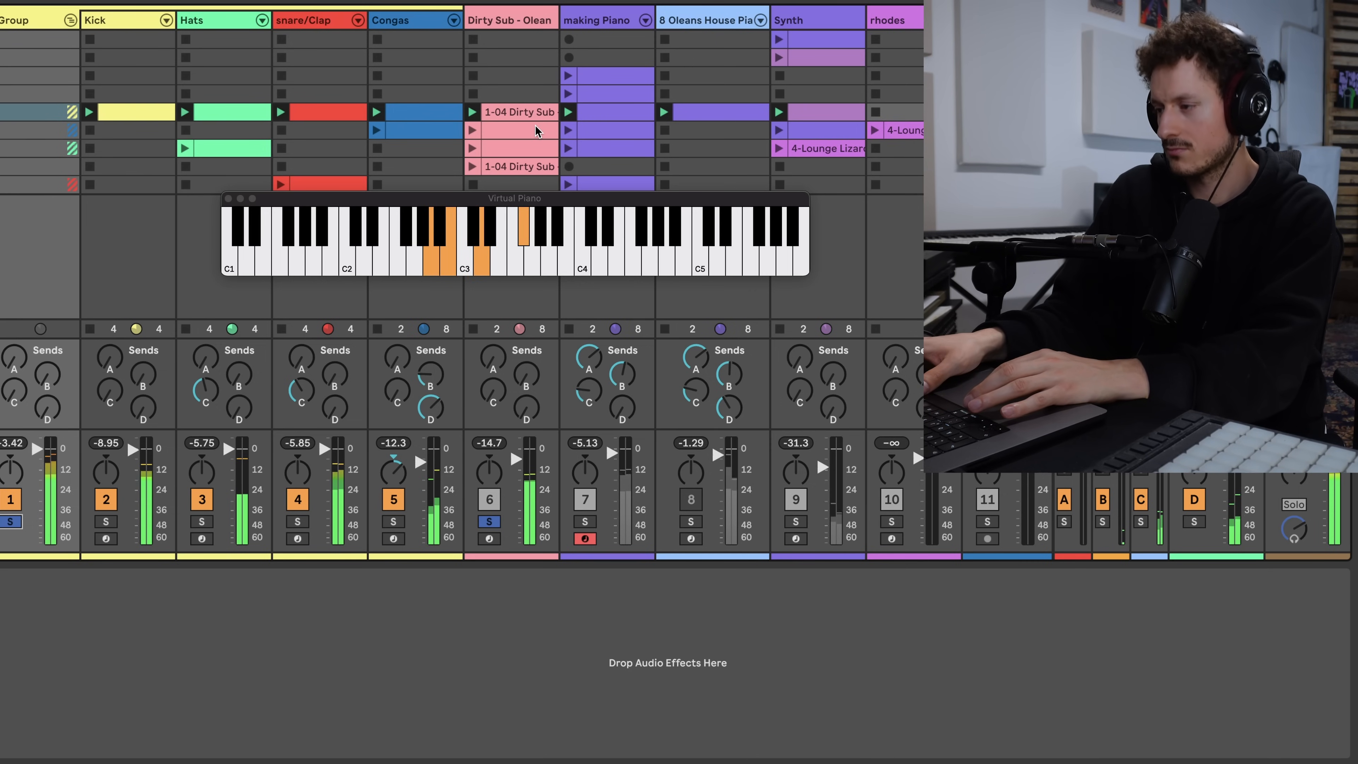
left_click(529, 112)
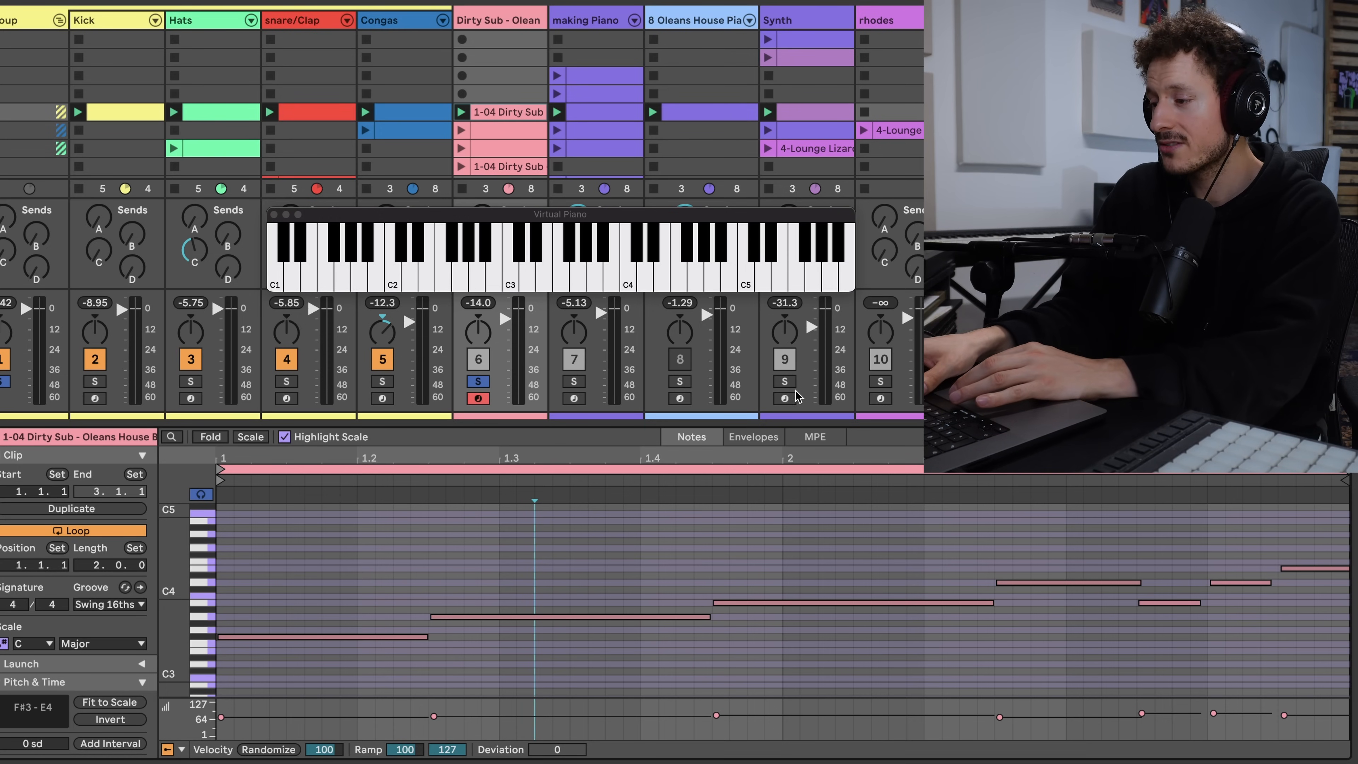
Step: Solo the Synth track, inspect the S&H LFO Pad in its M1 plug-in window, close the window and resume playback
left_click(785, 382)
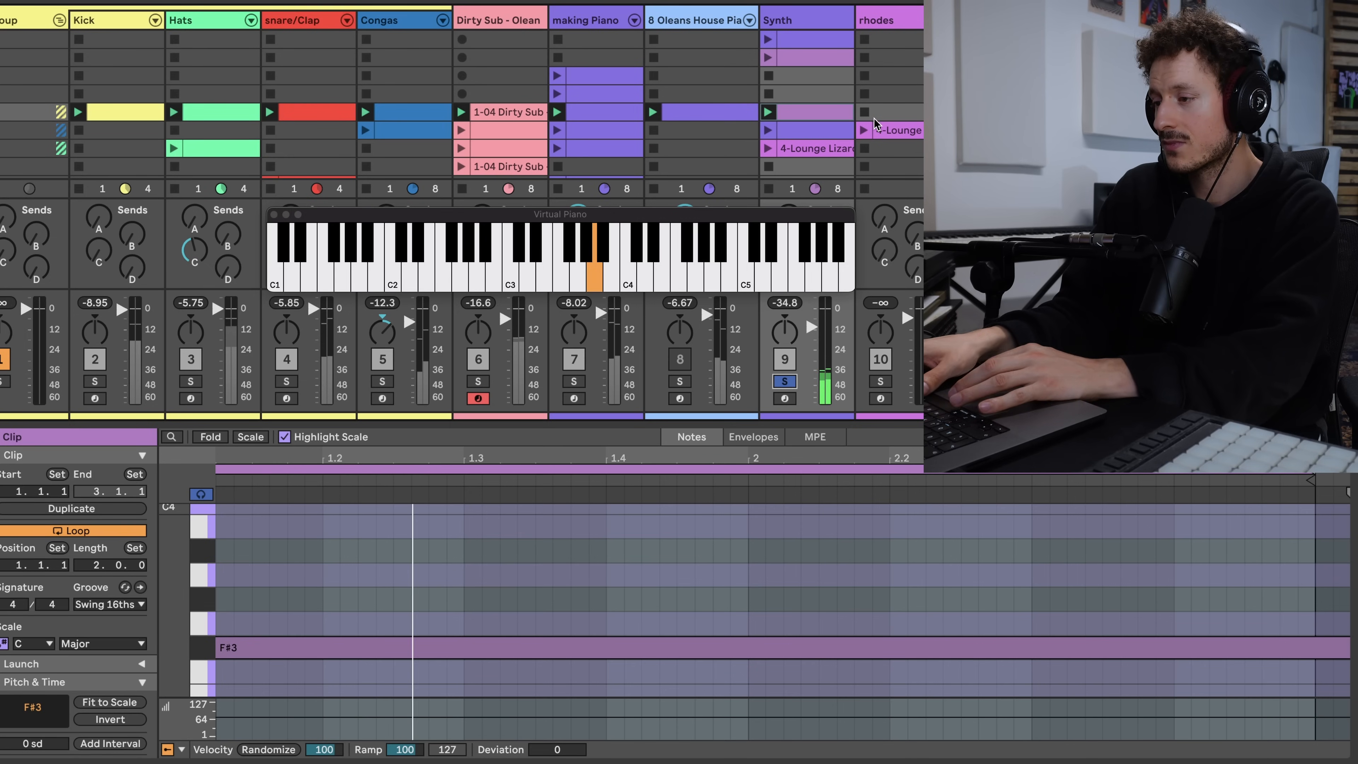
double_click(818, 24)
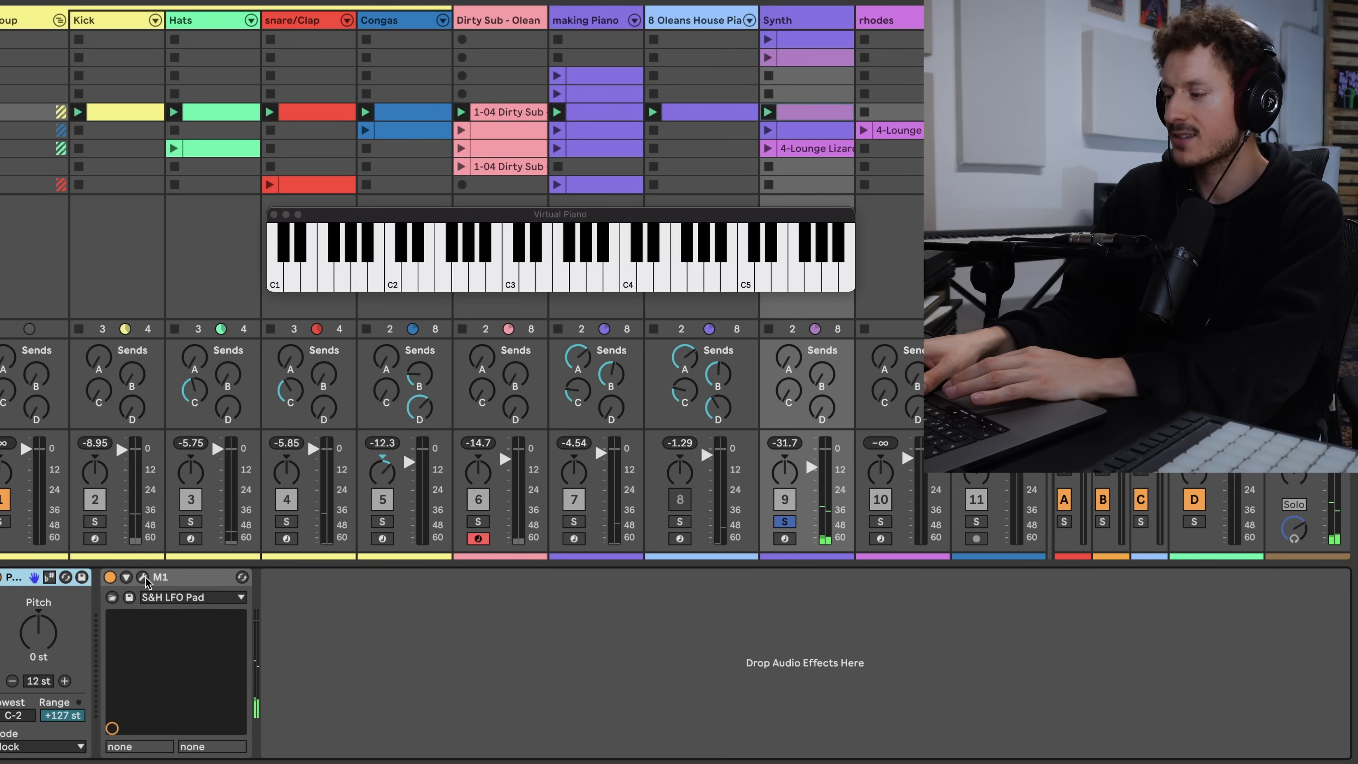
left_click(143, 577)
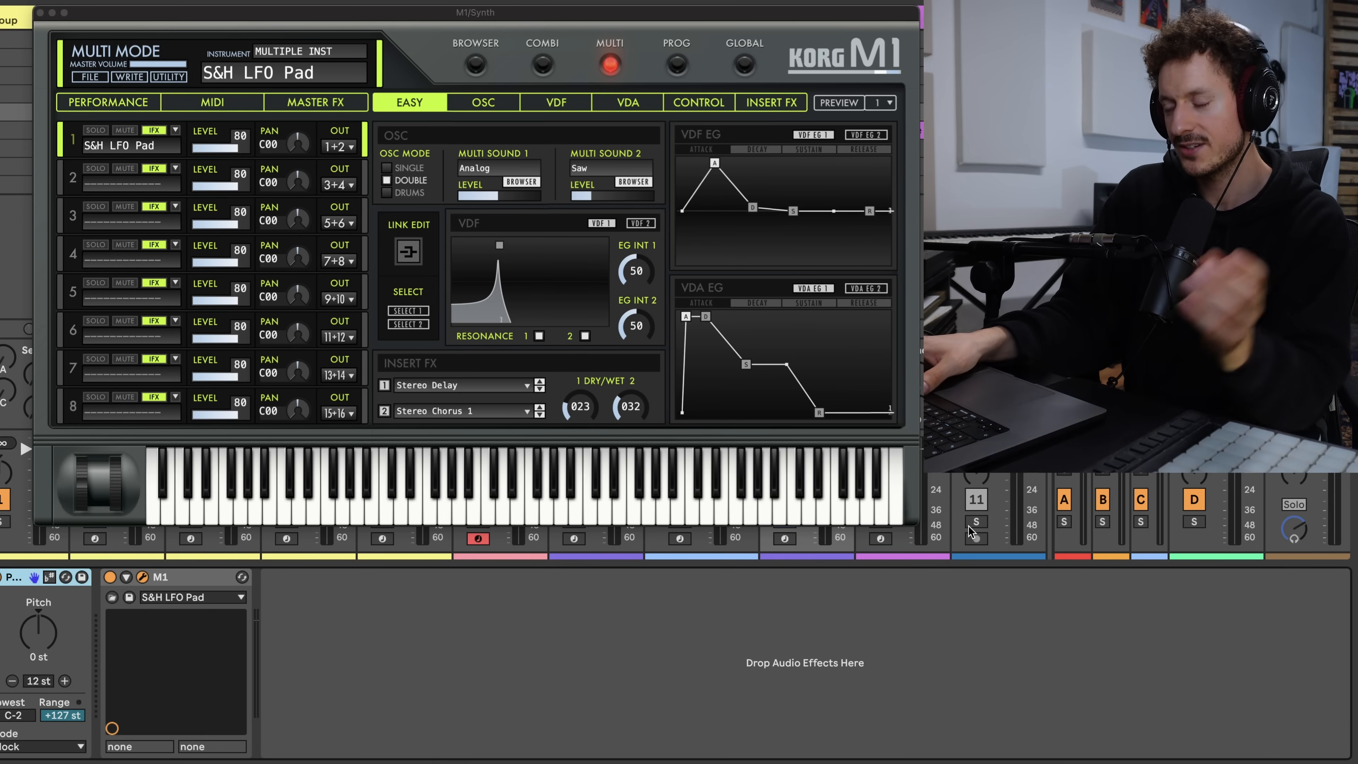
key("space")
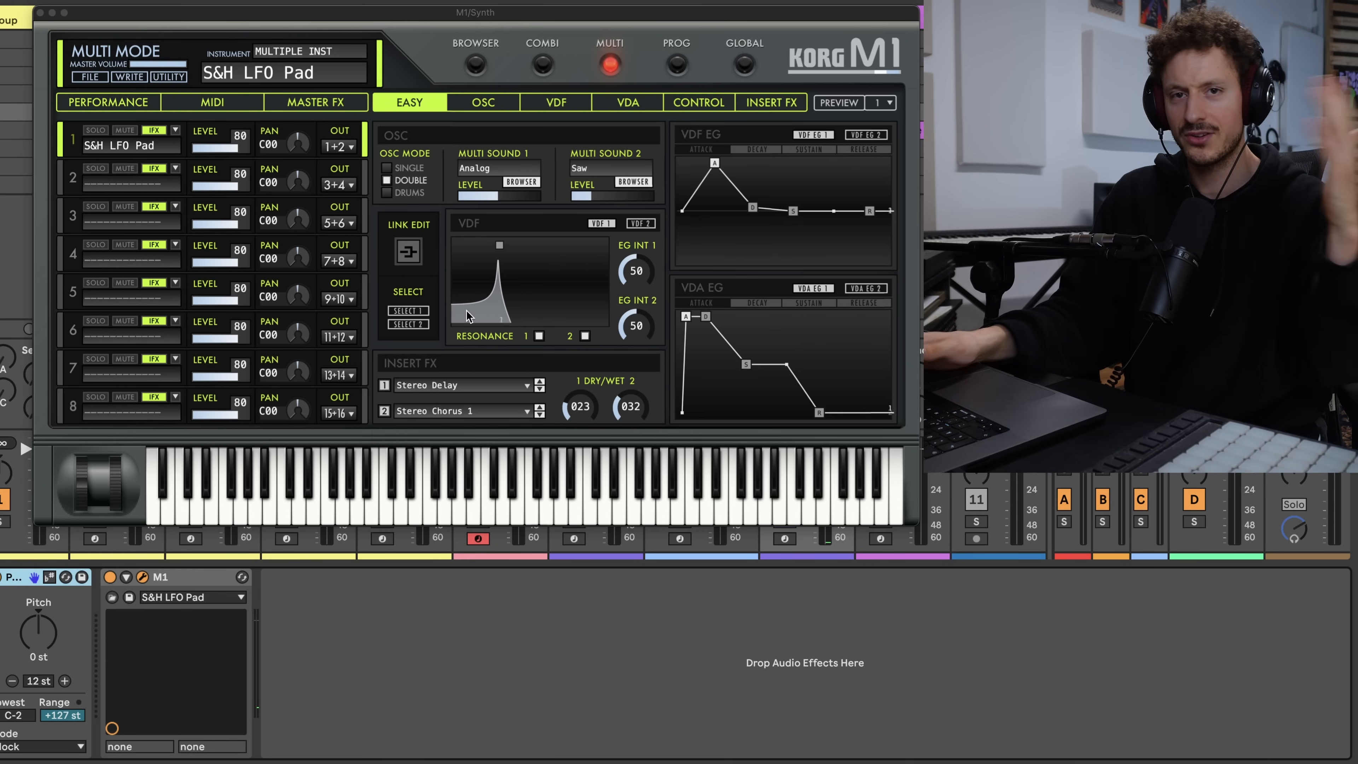
left_click(43, 12)
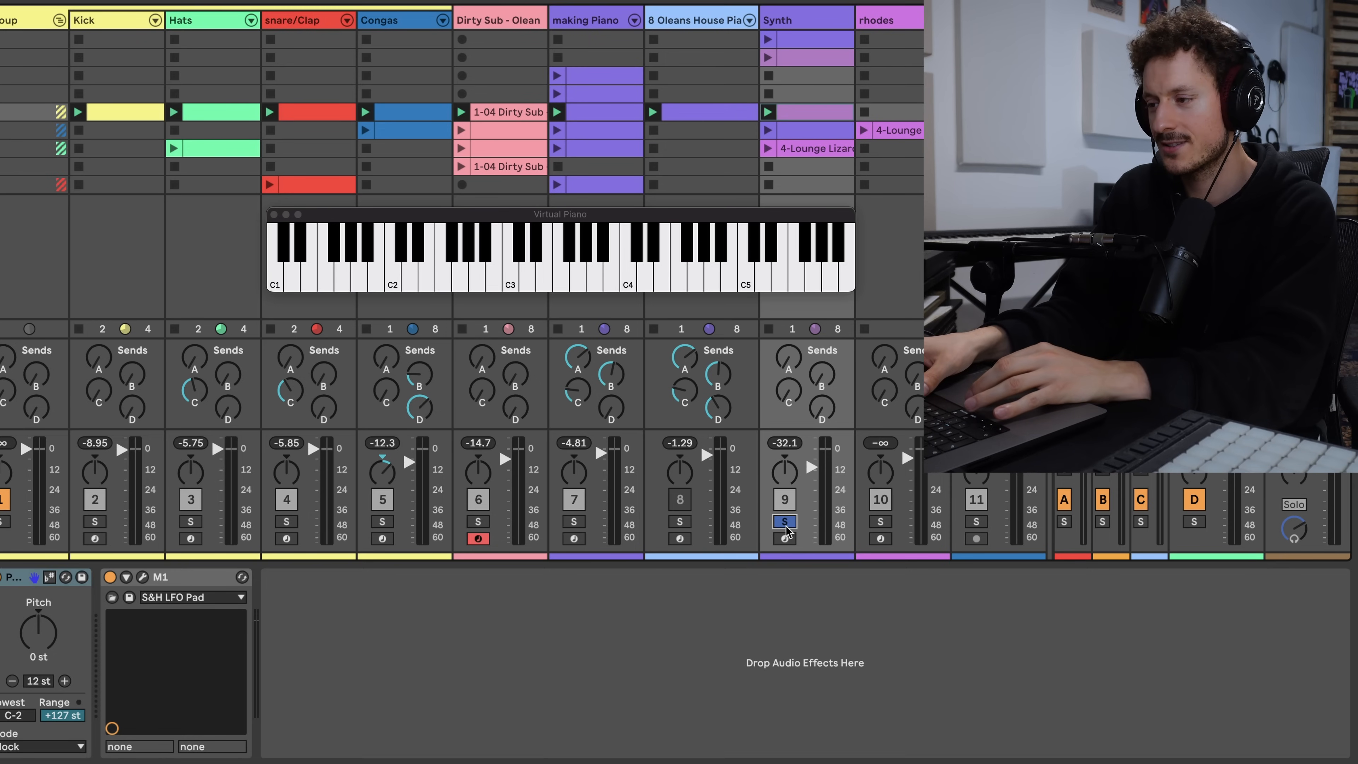
key("space")
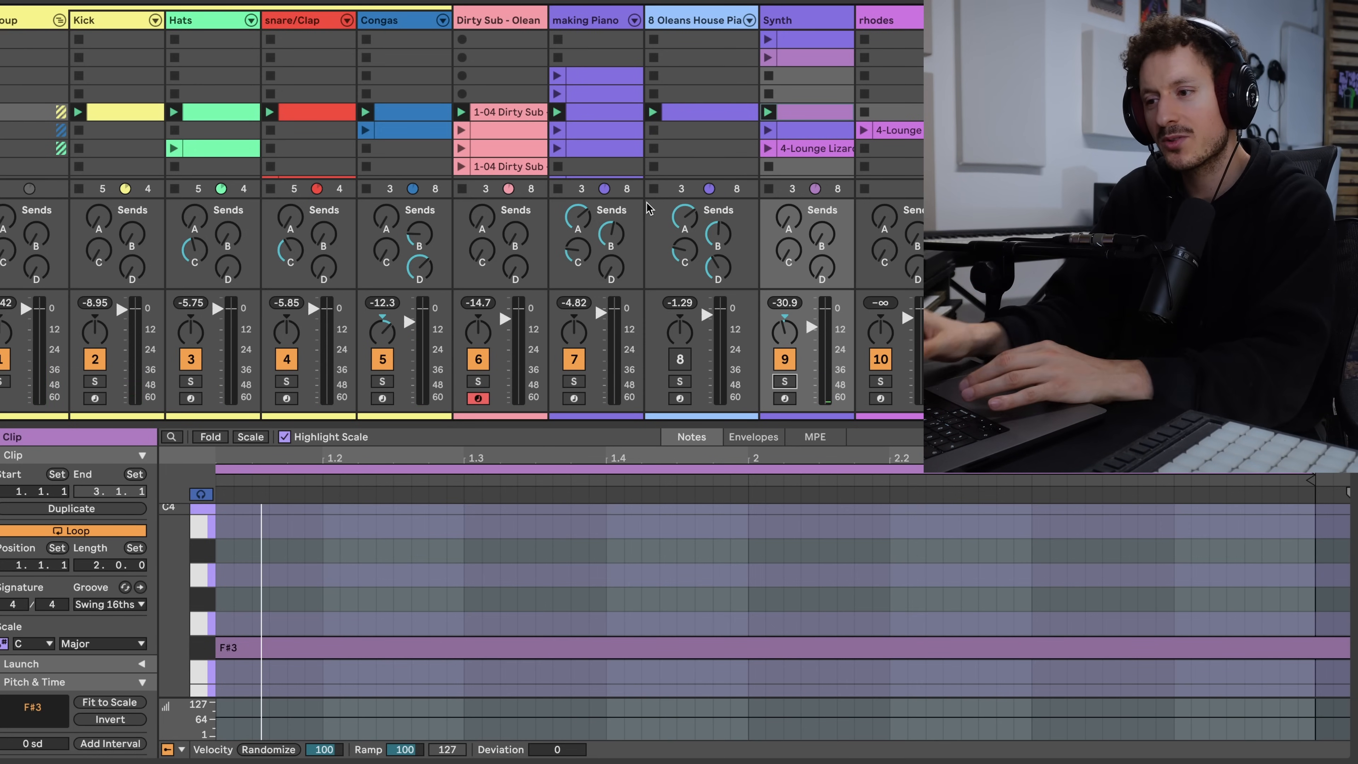
Step: Review the effects on the reverb, delay, Valhalla and echo return tracks by selecting each in turn
left_click(1079, 24)
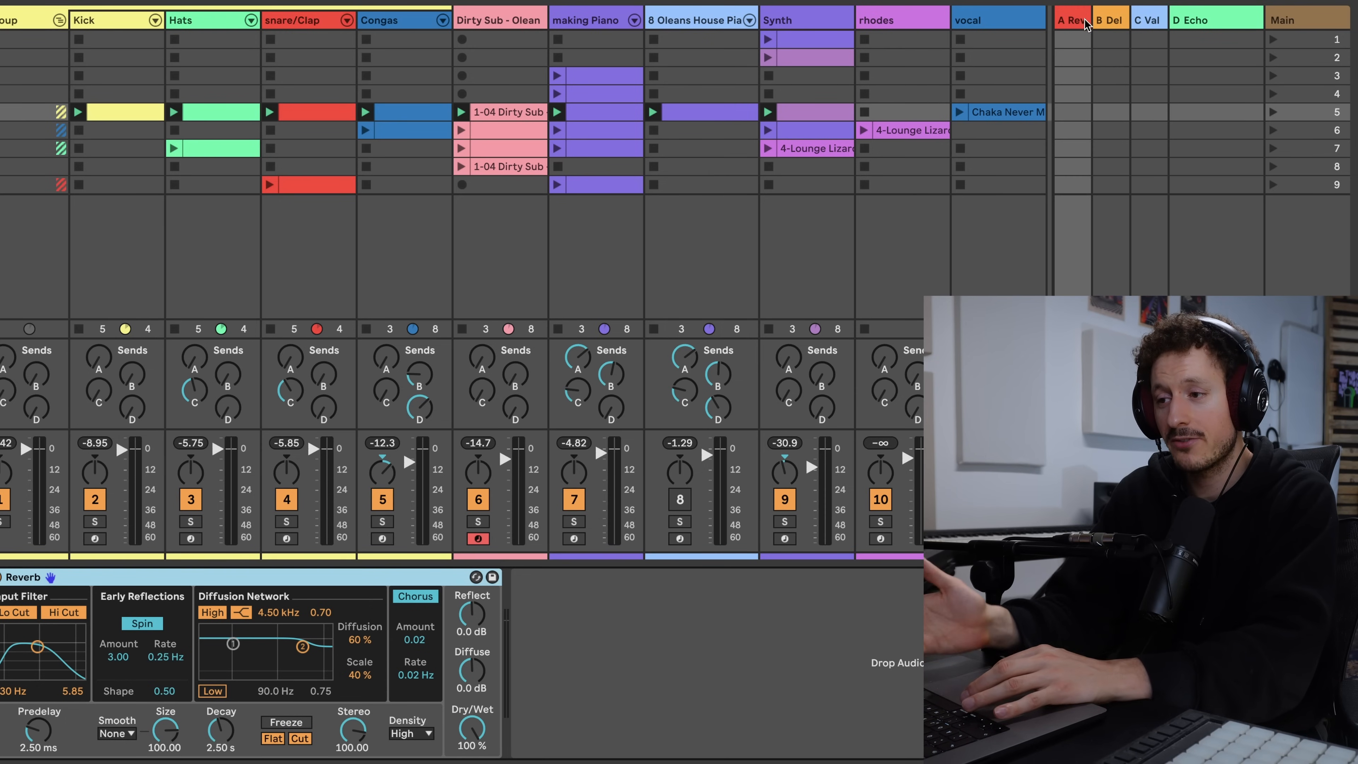
left_click(1111, 22)
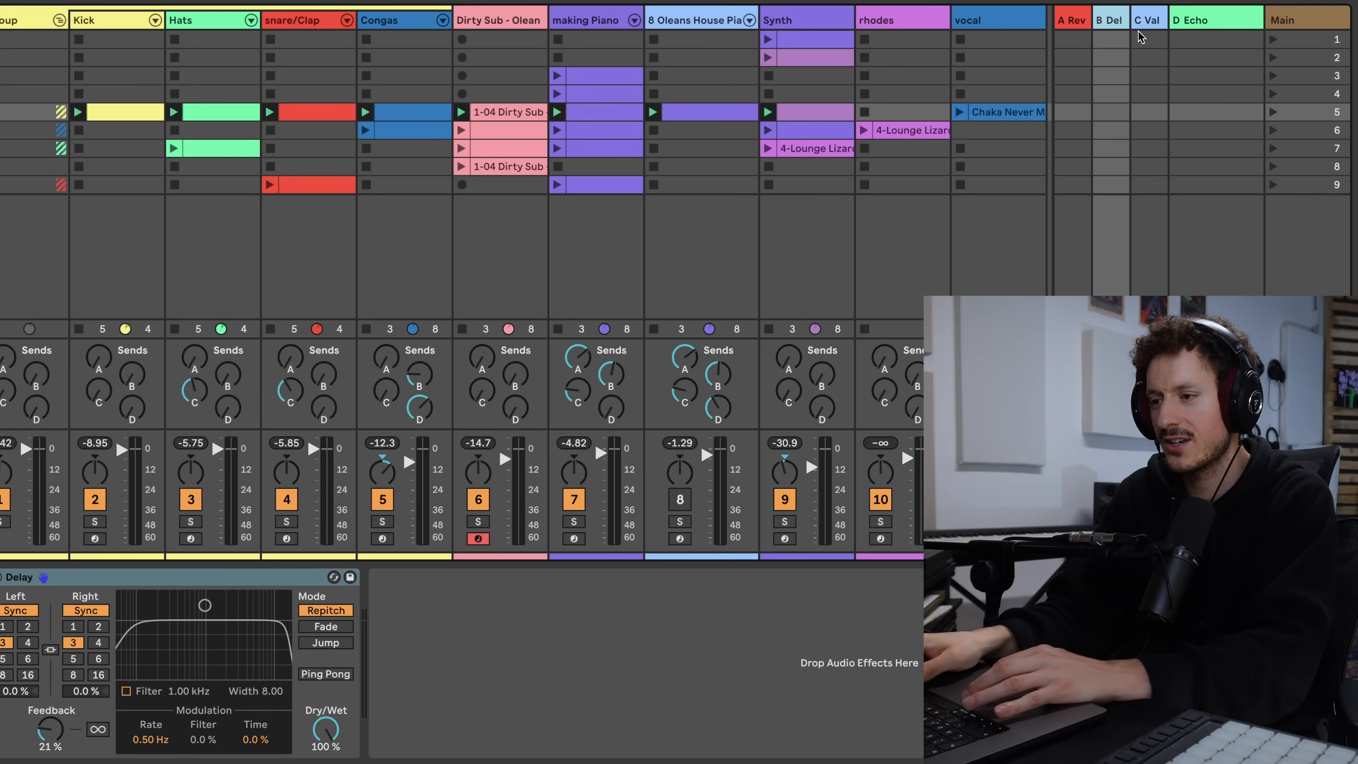
left_click(1149, 22)
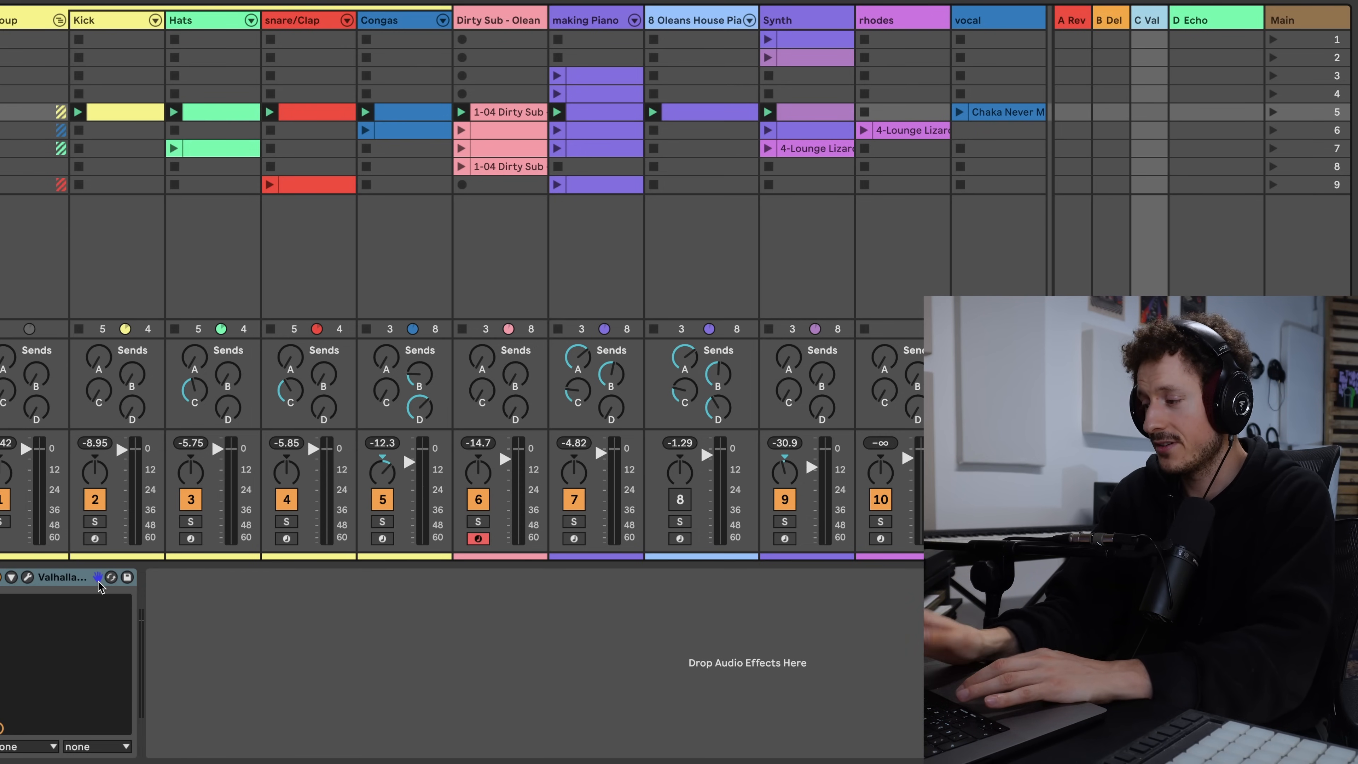
left_click(1226, 23)
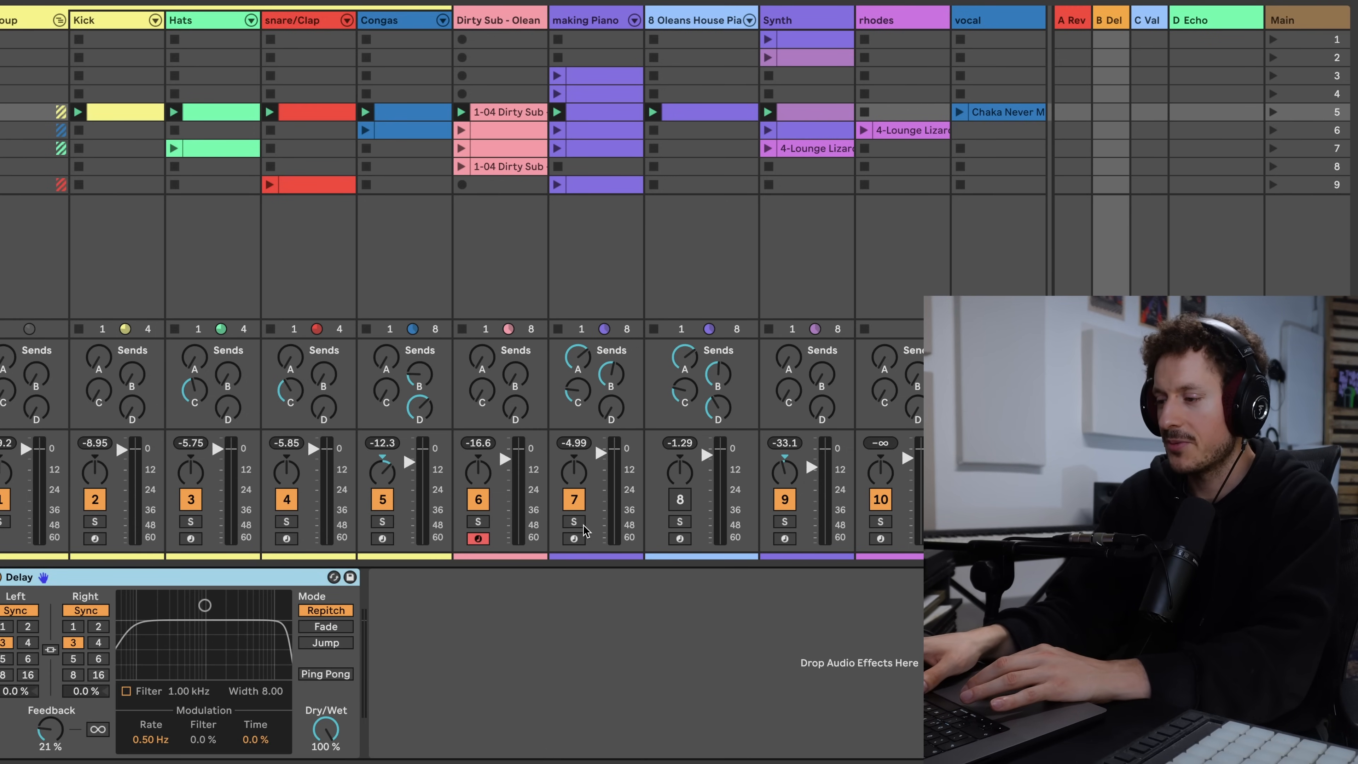
Step: Solo the making Piano track, open its playing clip's notes and play it
left_click(574, 522)
double_click(585, 119)
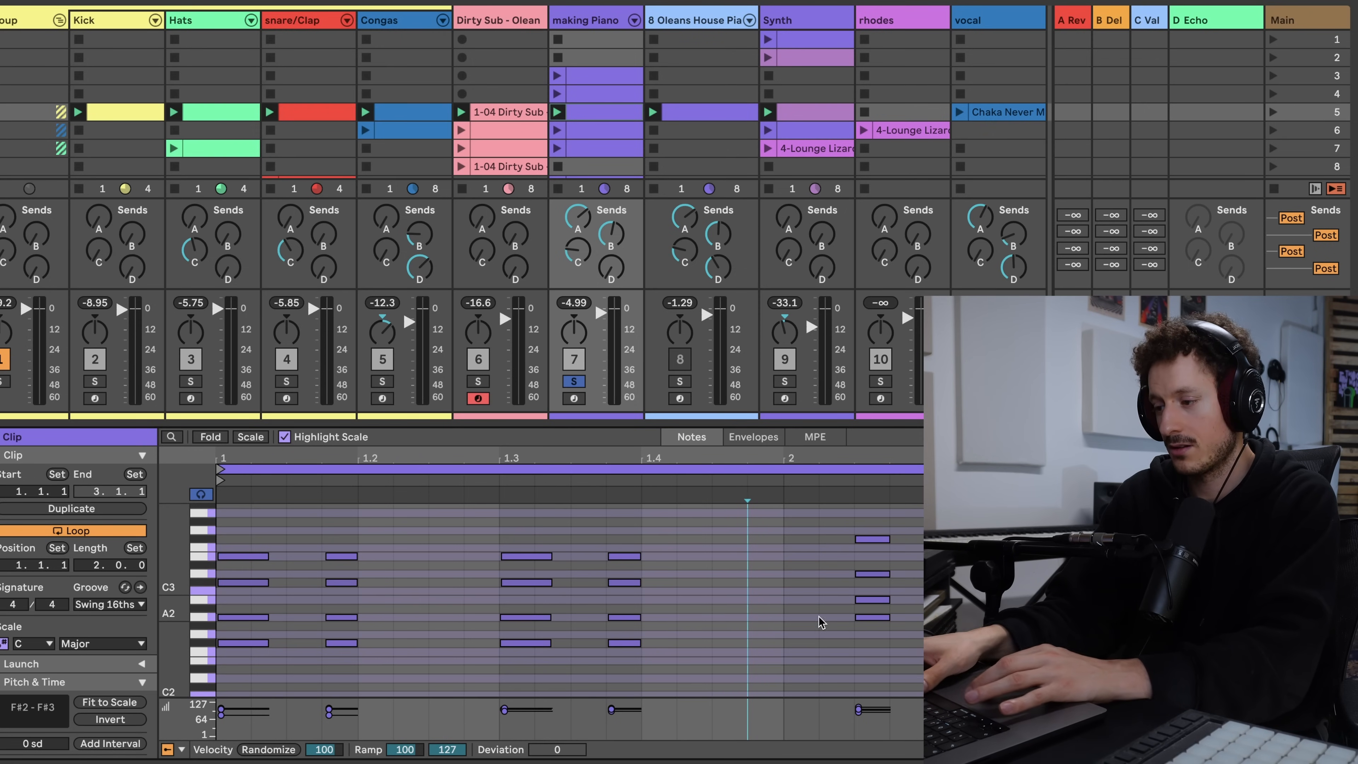
key("space")
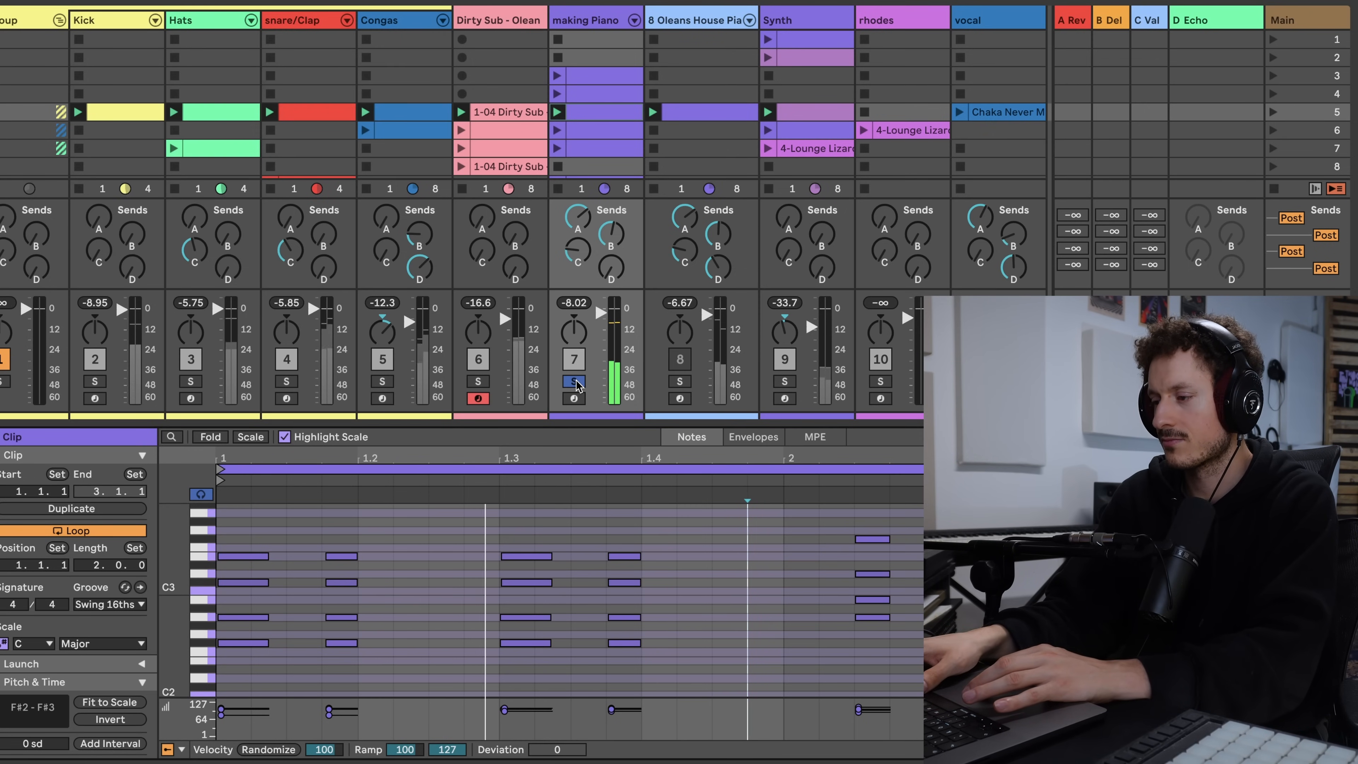